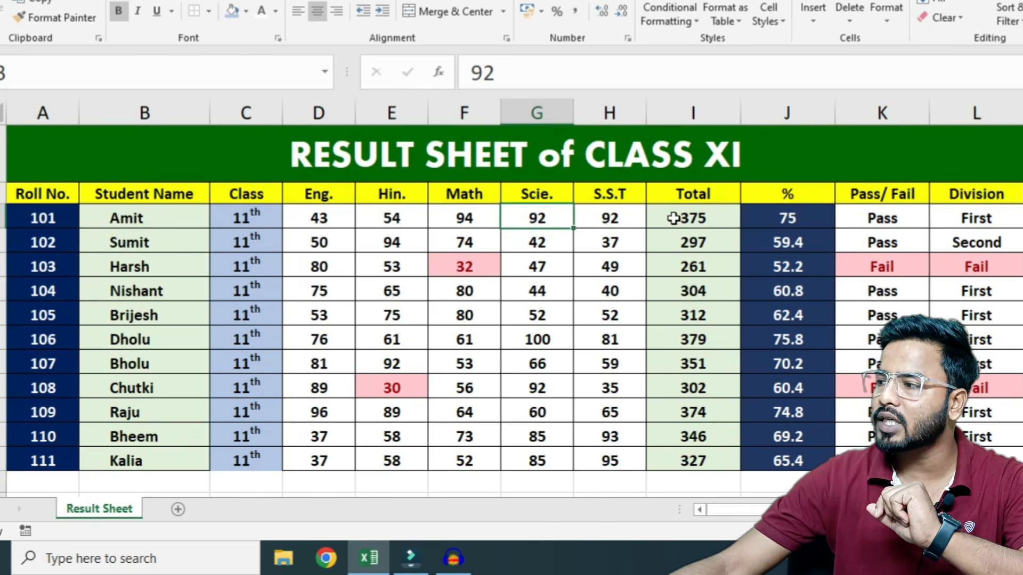
- Examine the formulas in the Total, %, Pass/ Fail and Division columns of the result sheet
{"action": "left_click_drag", "start_coordinate": [672, 219], "coordinate": [674, 445]}
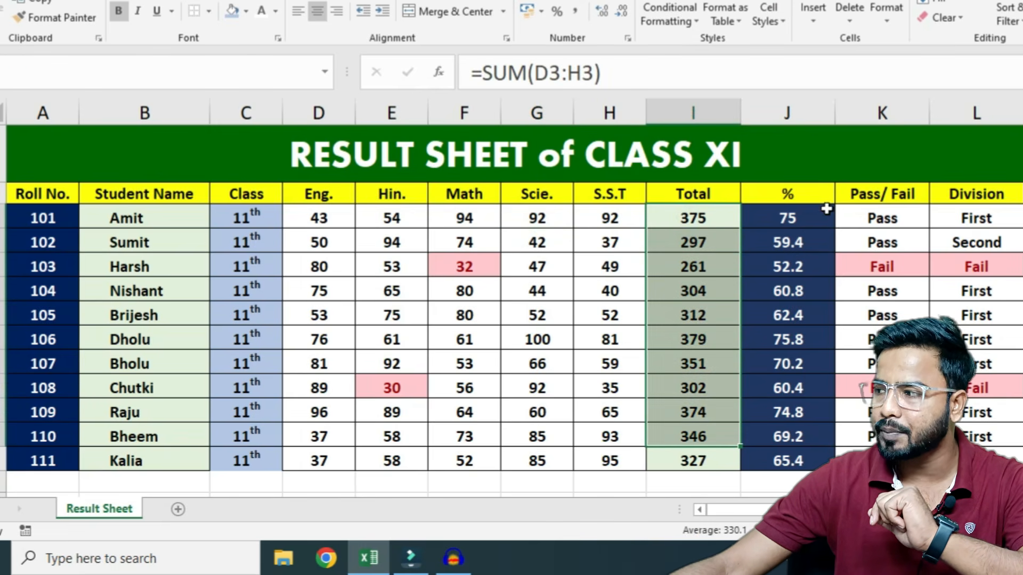
{"action": "left_click", "coordinate": [823, 211]}
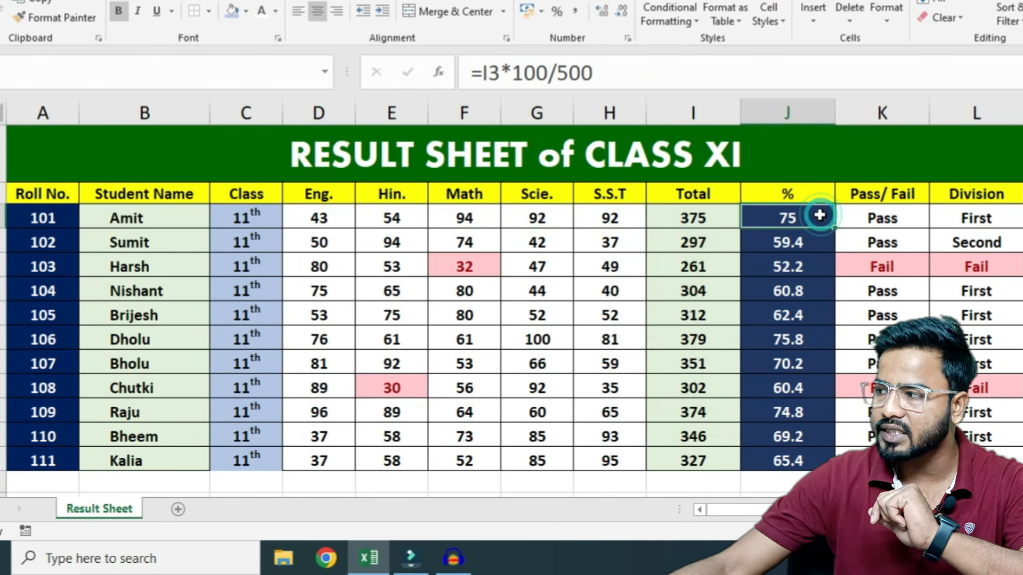
{"action": "left_click", "coordinate": [883, 214]}
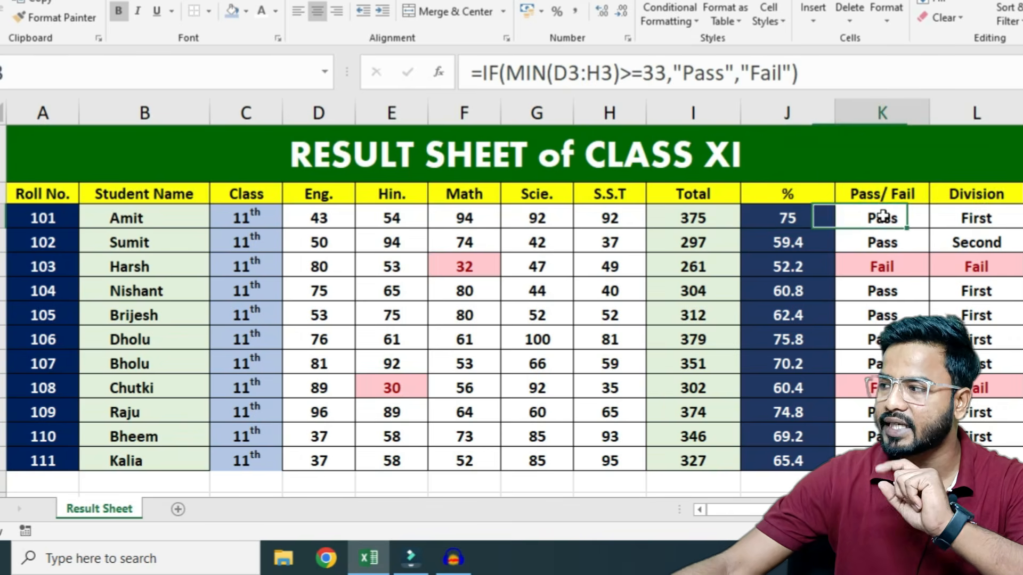
{"action": "left_click", "coordinate": [975, 217]}
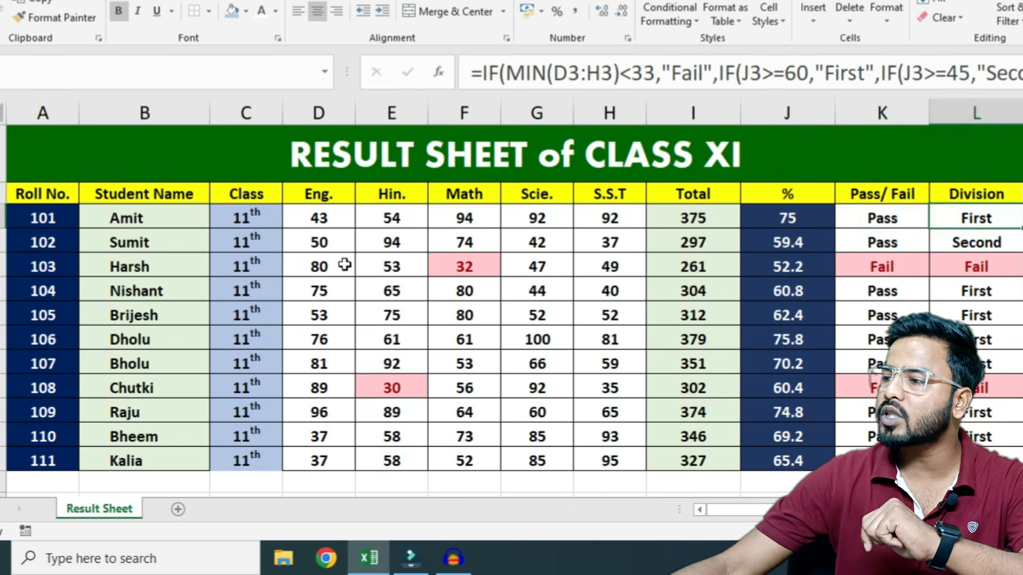
- Set the Hindi mark in cell E4 to the failing value 25
{"action": "left_click", "coordinate": [365, 243]}
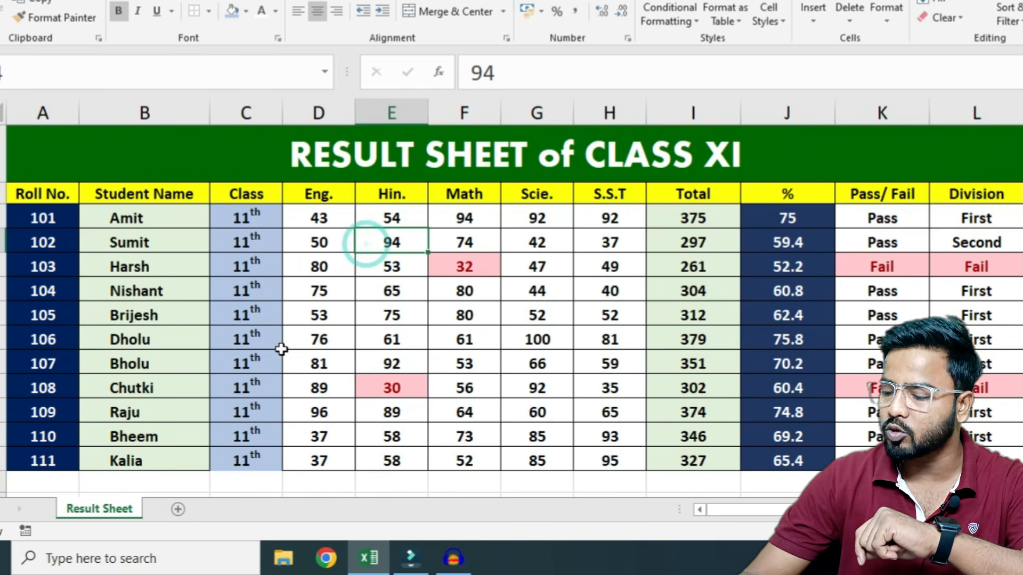
{"action": "type", "text": "25"}
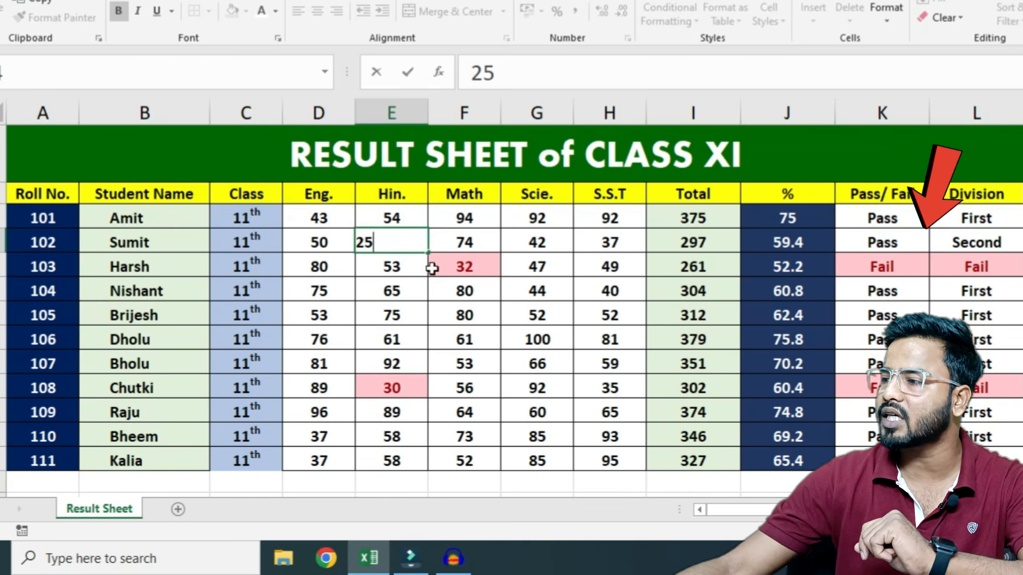
{"action": "key", "text": "Return"}
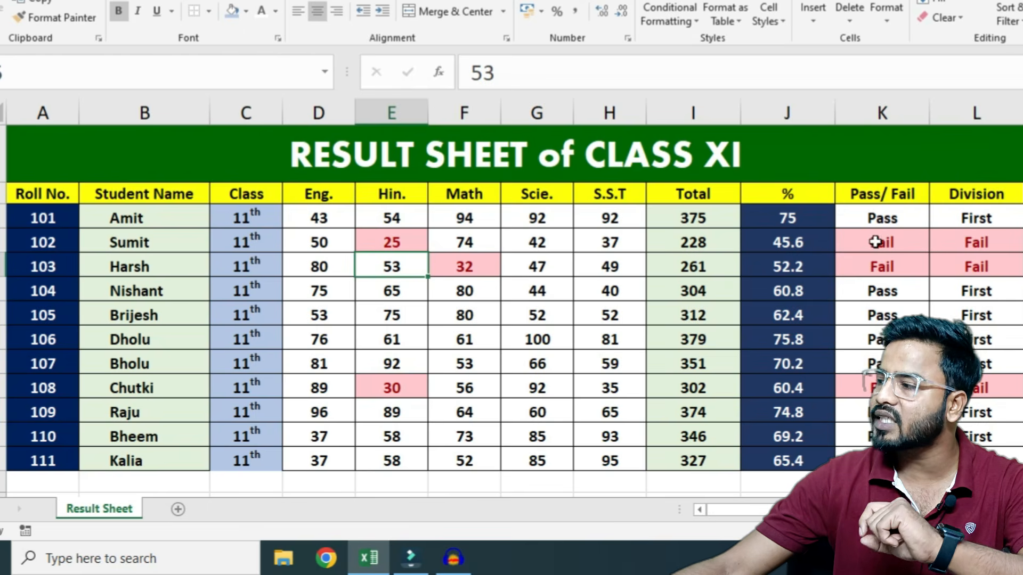
- Replace the Hindi mark in cell E4 with 52
{"action": "left_click", "coordinate": [415, 243]}
{"action": "double_click", "coordinate": [416, 243]}
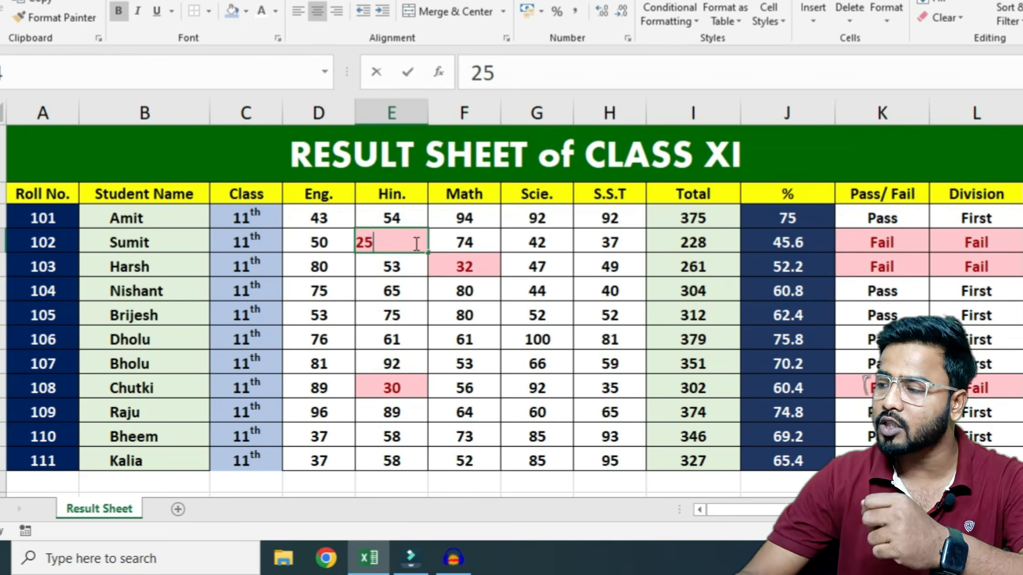
{"action": "key", "text": "BackSpace"}
{"action": "key", "text": "BackSpace"}
{"action": "type", "text": "52"}
{"action": "key", "text": "Return"}
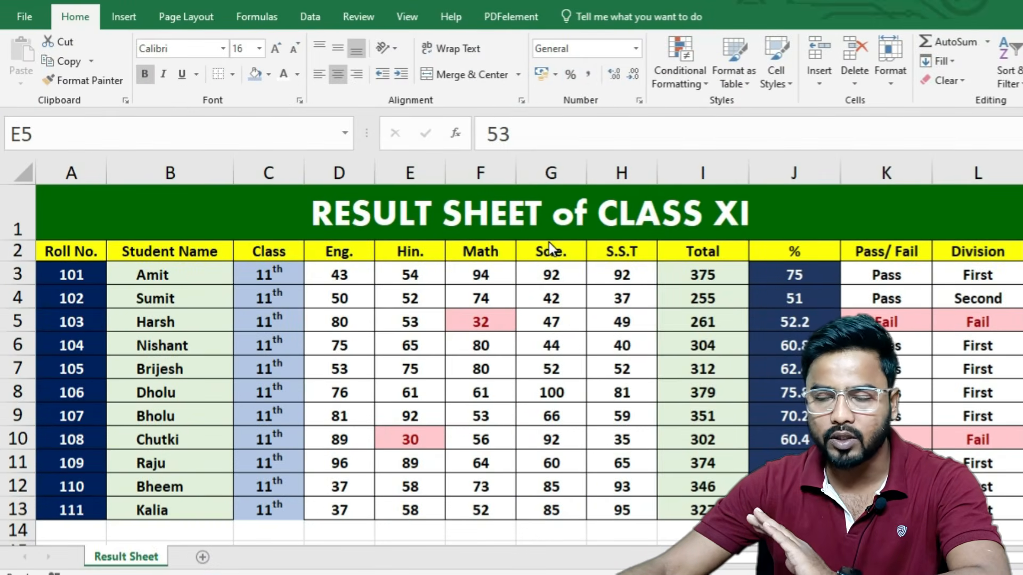
- Add a blank worksheet after Result Sheet, check the finished result table for reference and return to the blank sheet
{"action": "left_click", "coordinate": [203, 557]}
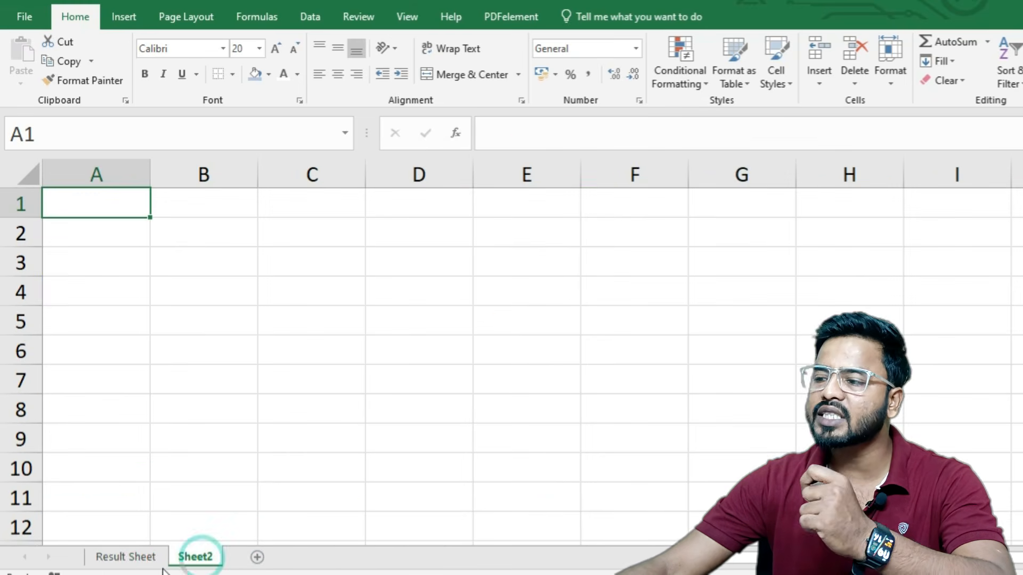
{"action": "left_click", "coordinate": [122, 557]}
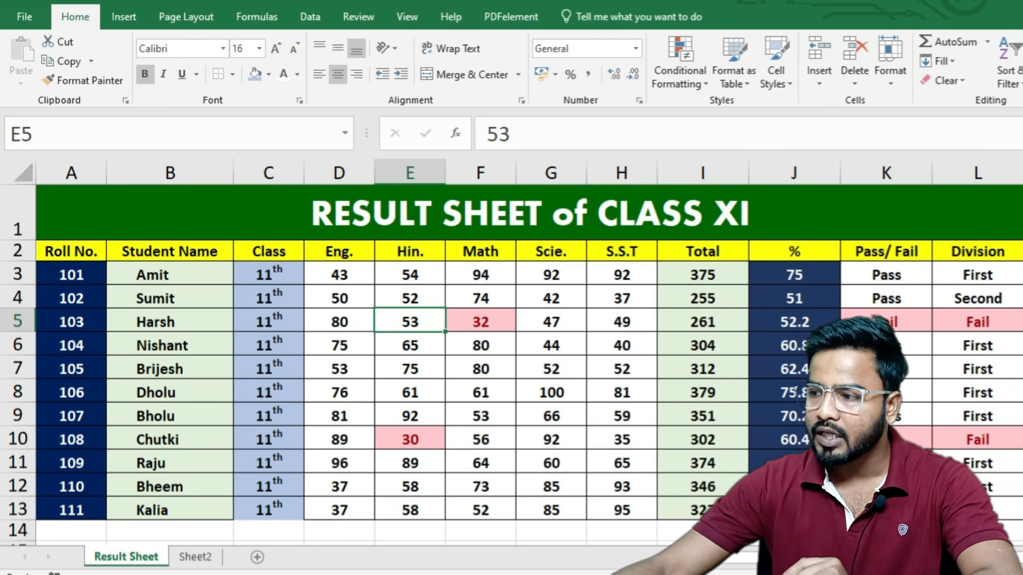
{"action": "left_click", "coordinate": [195, 556]}
{"action": "scroll", "coordinate": [96, 296], "scroll_direction": "up", "scroll_amount": 1}
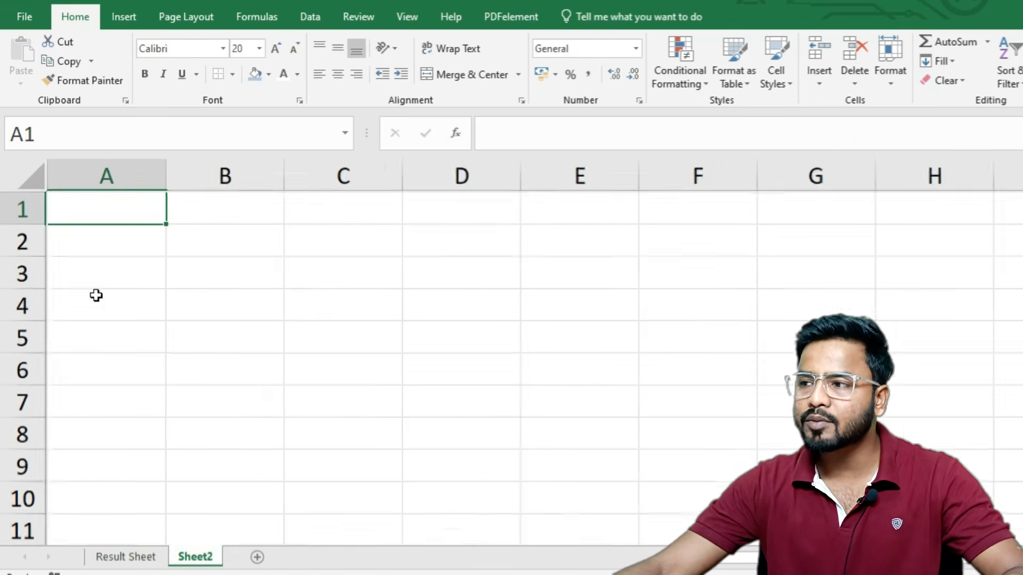
{"action": "scroll", "coordinate": [96, 296], "scroll_direction": "up", "scroll_amount": 3}
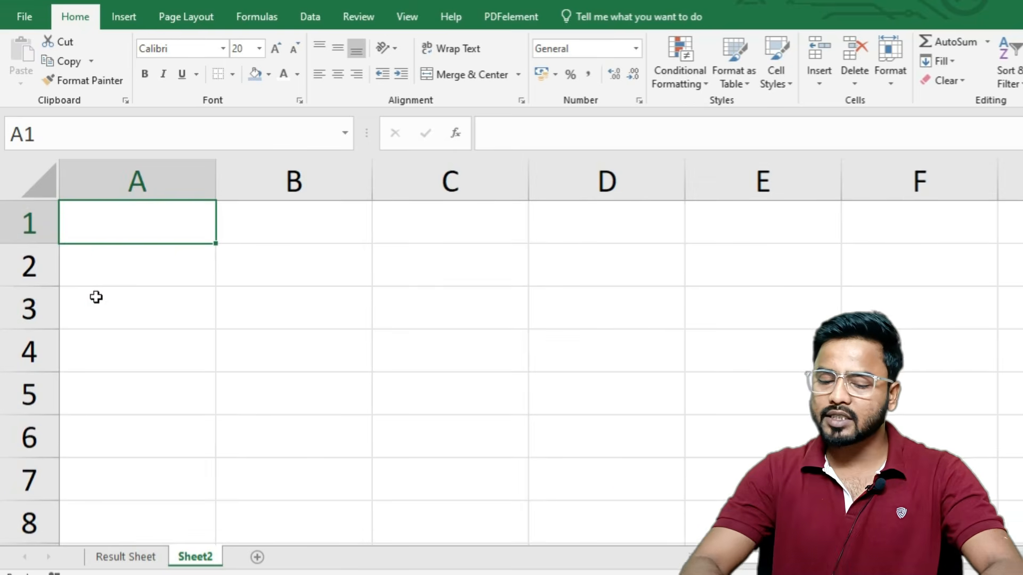
- Enter the headings Roll No. and Student Name in cells A1 and B1
{"action": "type", "text": "Roll No."}
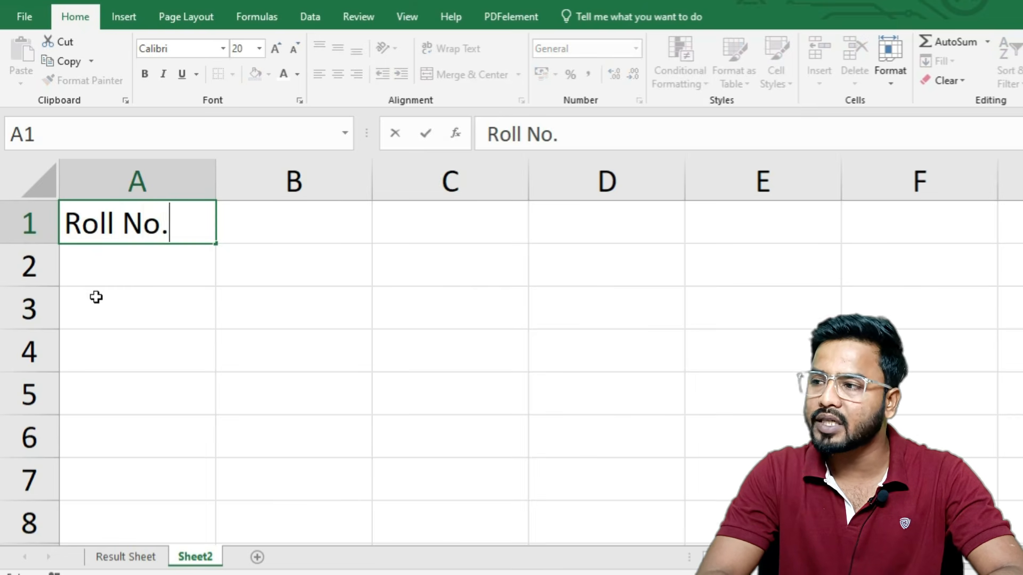
{"action": "key", "text": "Tab"}
{"action": "type", "text": "Student"}
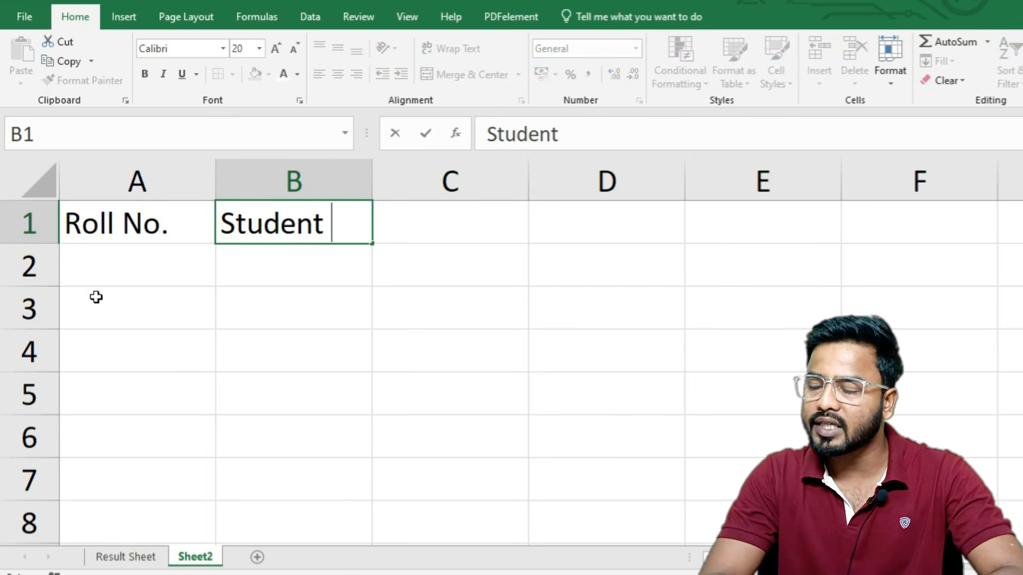
{"action": "type", "text": " name"}
{"action": "key", "text": "BackSpace"}
{"action": "key", "text": "BackSpace"}
{"action": "key", "text": "BackSpace"}
{"action": "key", "text": "BackSpace"}
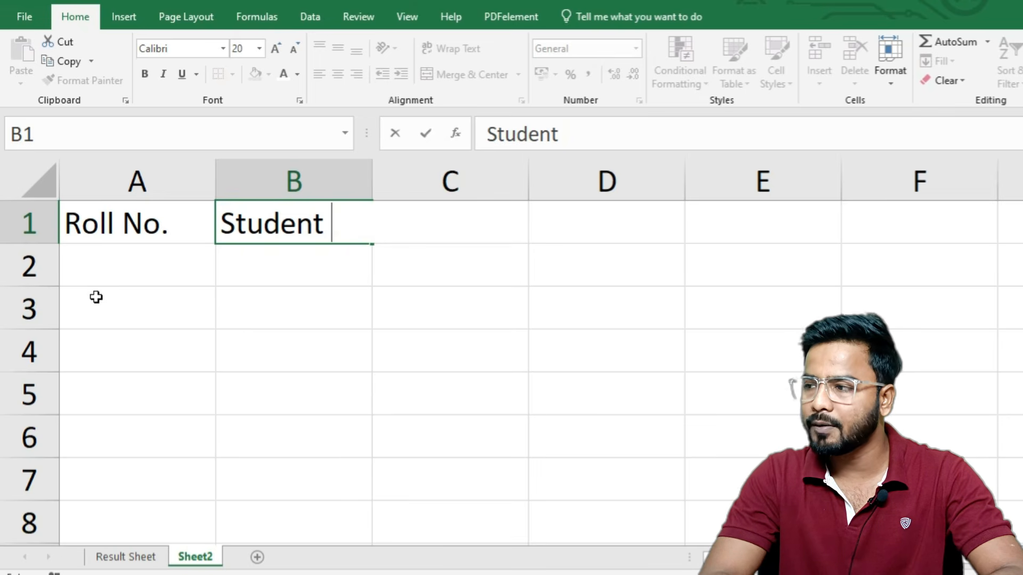
{"action": "type", "text": "Name"}
{"action": "key", "text": "Tab"}
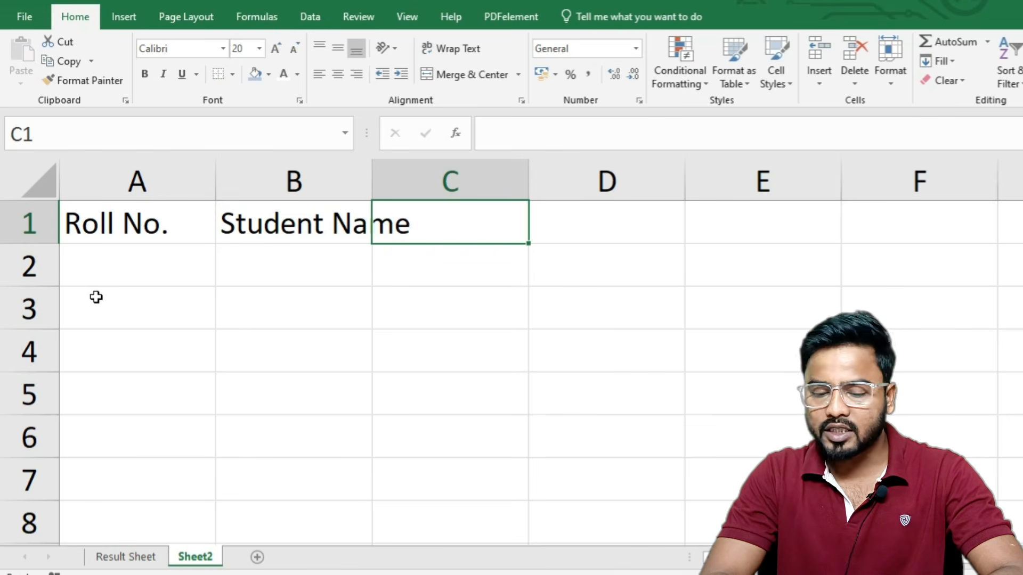
- Enter the headings Class, English and Hindi in cells C1 to E1
{"action": "type", "text": "Class"}
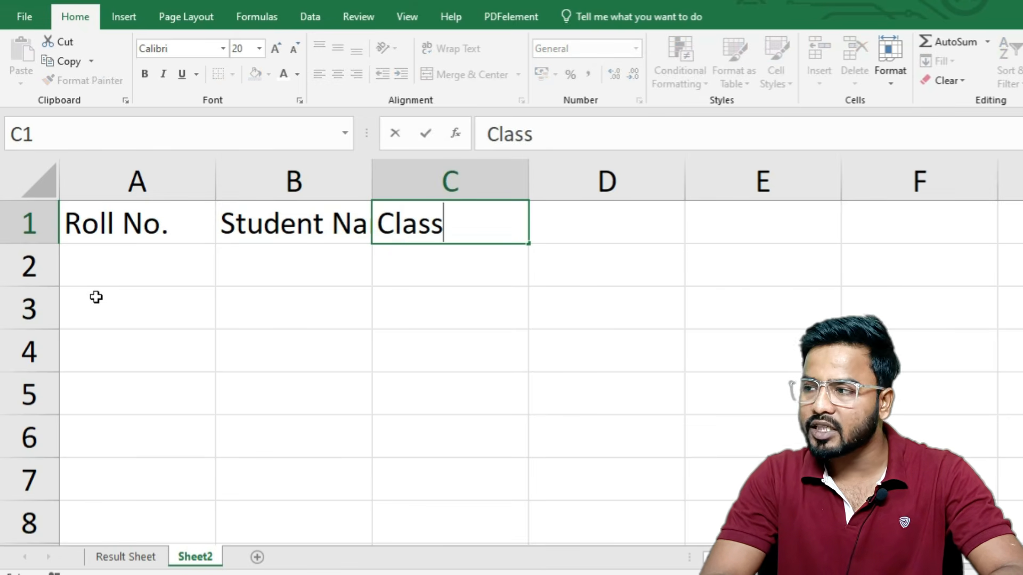
{"action": "key", "text": "Tab"}
{"action": "type", "text": "English"}
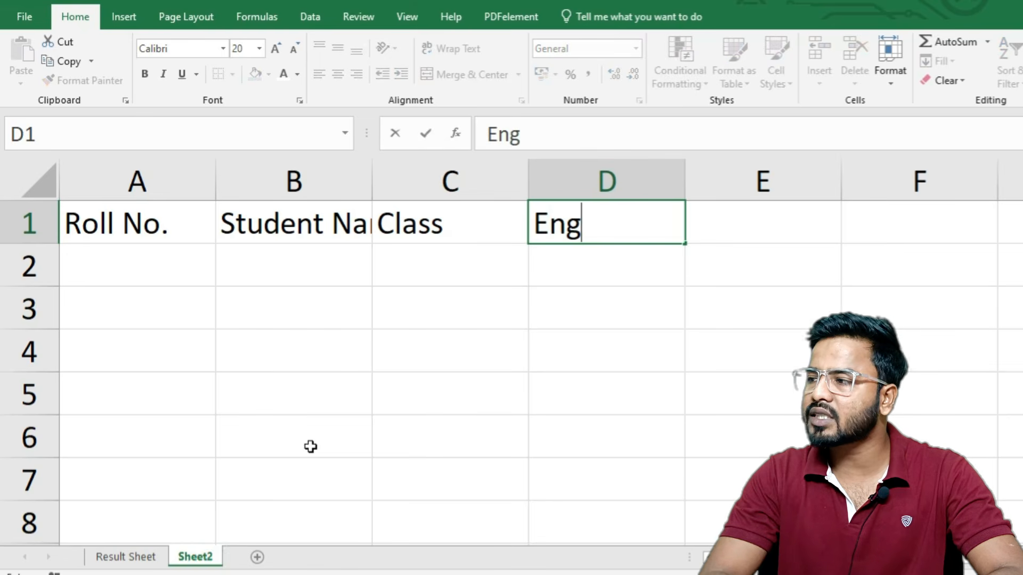
{"action": "key", "text": "Tab"}
{"action": "type", "text": "Hindi"}
{"action": "key", "text": "Tab"}
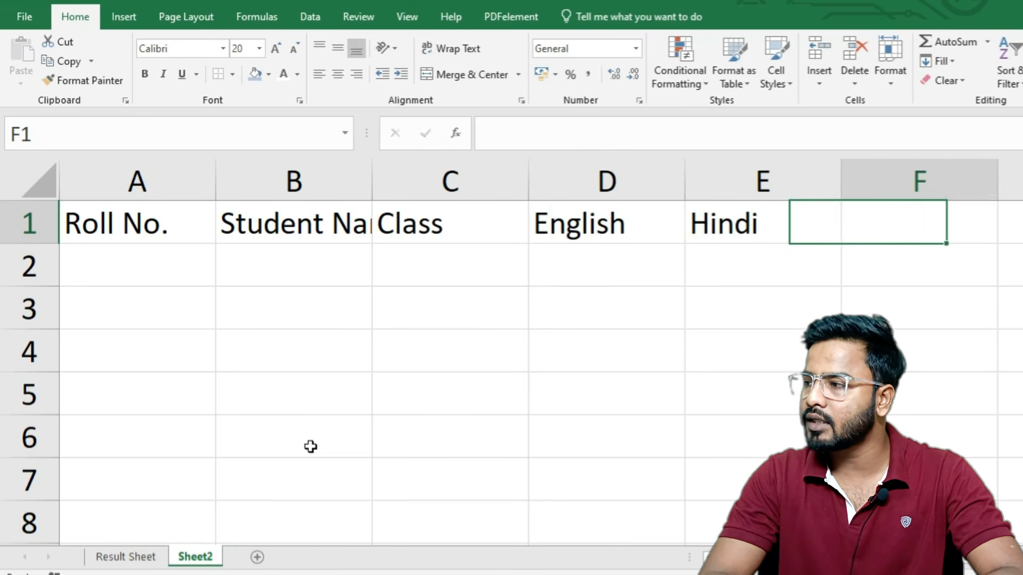
- Enter the subject headings Math, Science and S.S.T in cells F1 to H1
{"action": "type", "text": "Math"}
{"action": "key", "text": "Tab"}
{"action": "type", "text": "Science"}
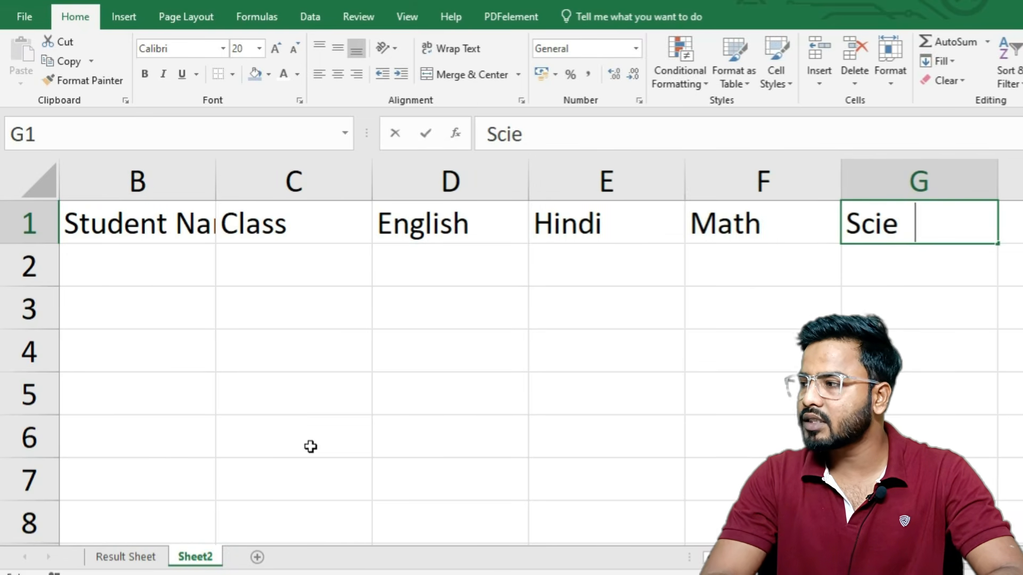
{"action": "key", "text": "shift+Tab"}
{"action": "key", "text": "Tab"}
{"action": "key", "text": "Tab"}
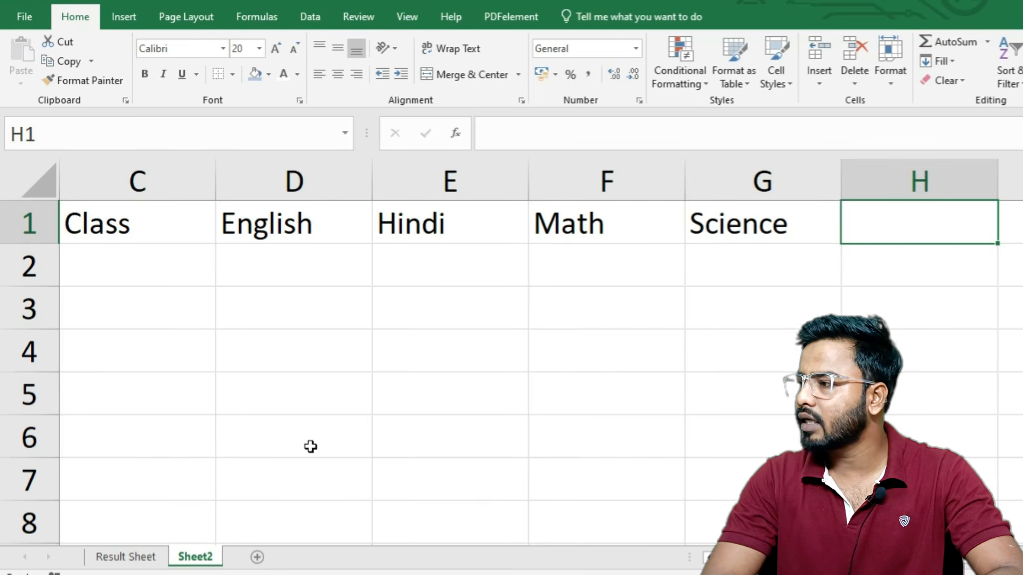
{"action": "type", "text": "S.S.T"}
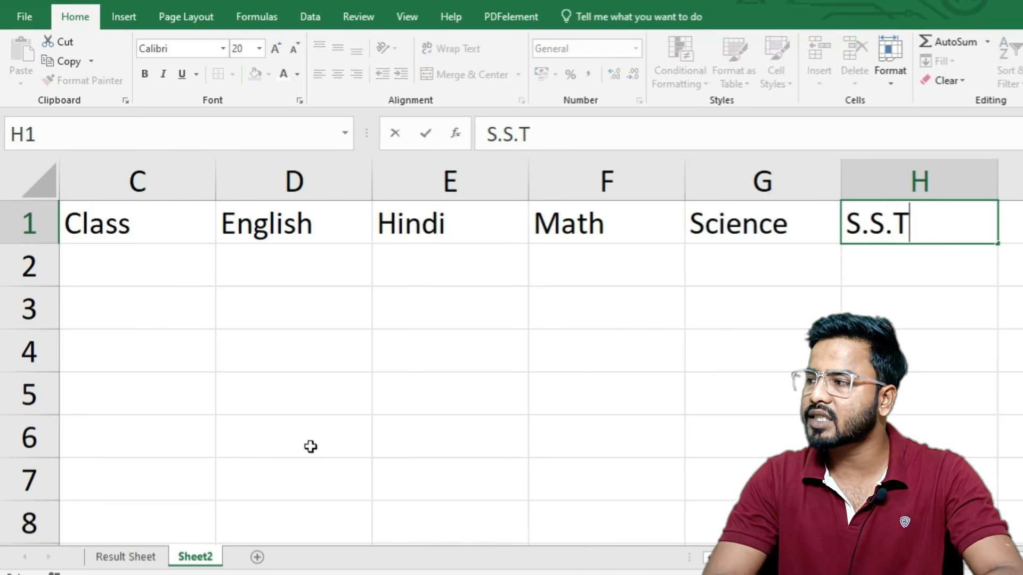
{"action": "key", "text": "Tab"}
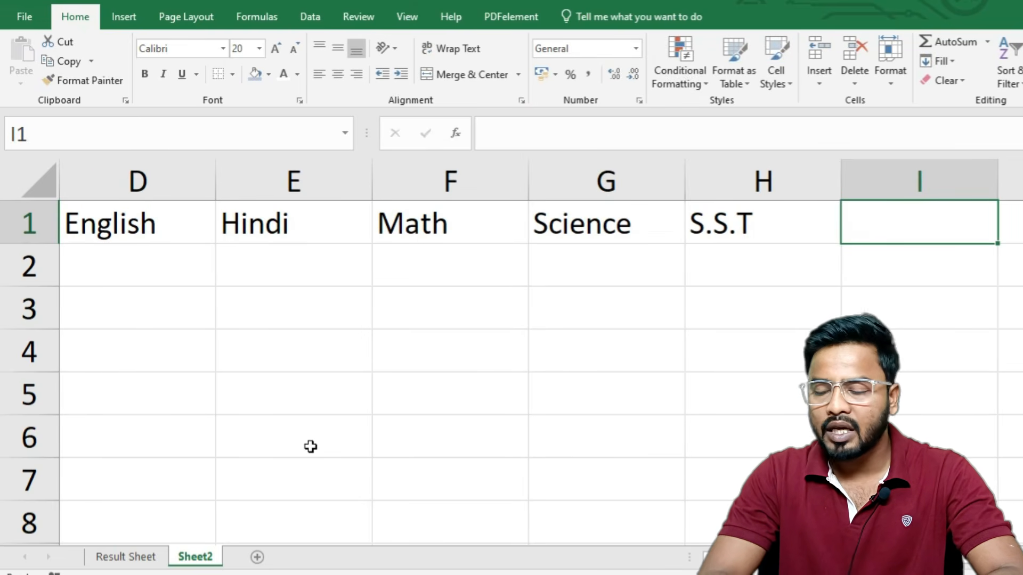
- Enter the headings Total Marks and Percentage in cells I1 and J1
{"action": "type", "text": "Total "}
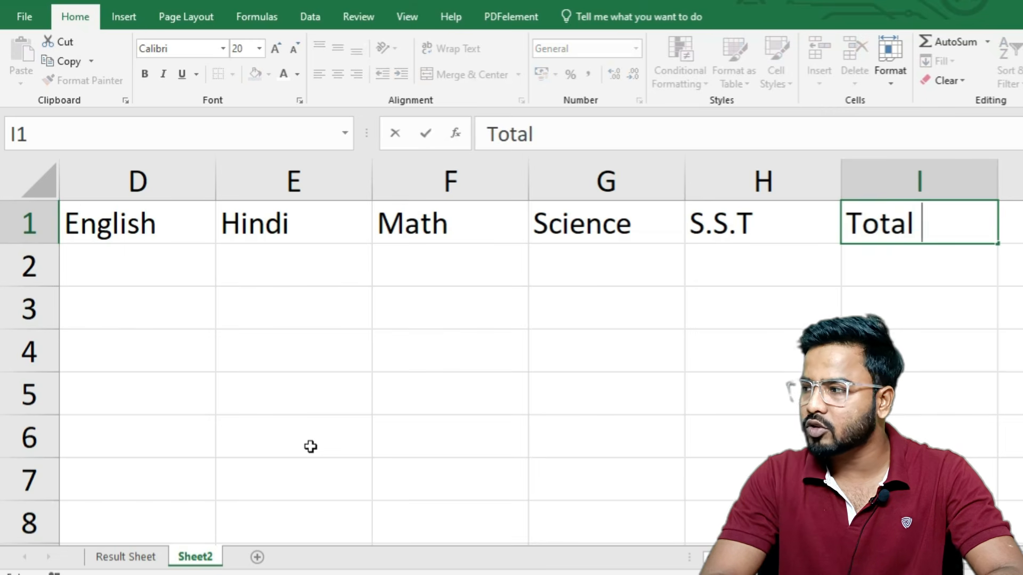
{"action": "type", "text": "Marks"}
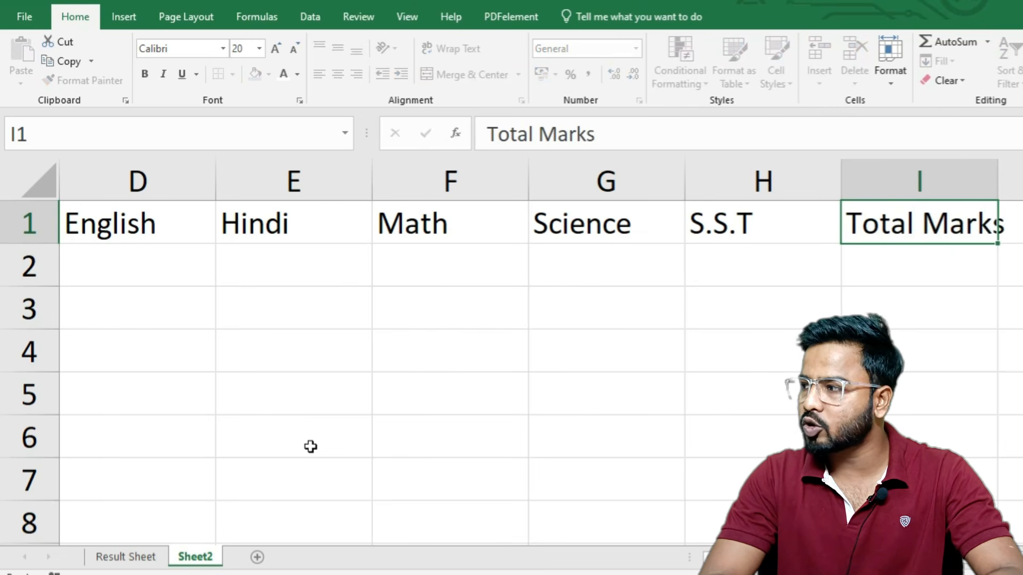
{"action": "key", "text": "Tab"}
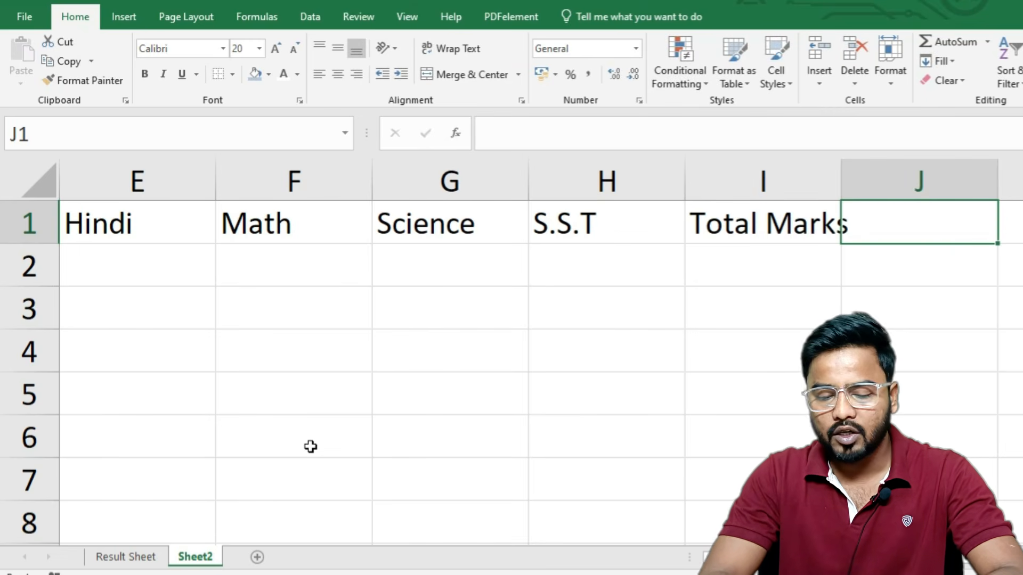
{"action": "type", "text": "Percentag"}
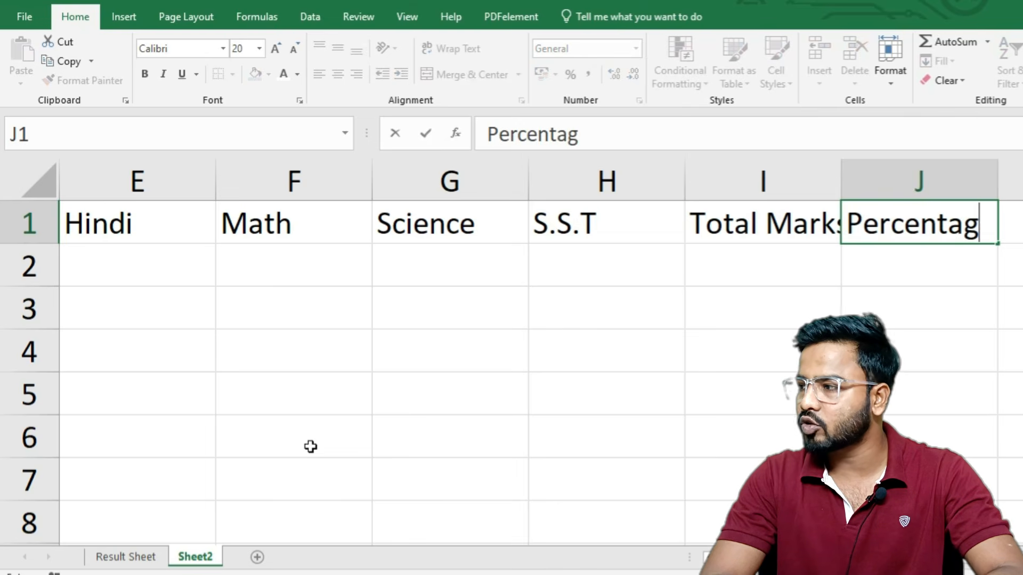
{"action": "type", "text": "e"}
{"action": "key", "text": "Tab"}
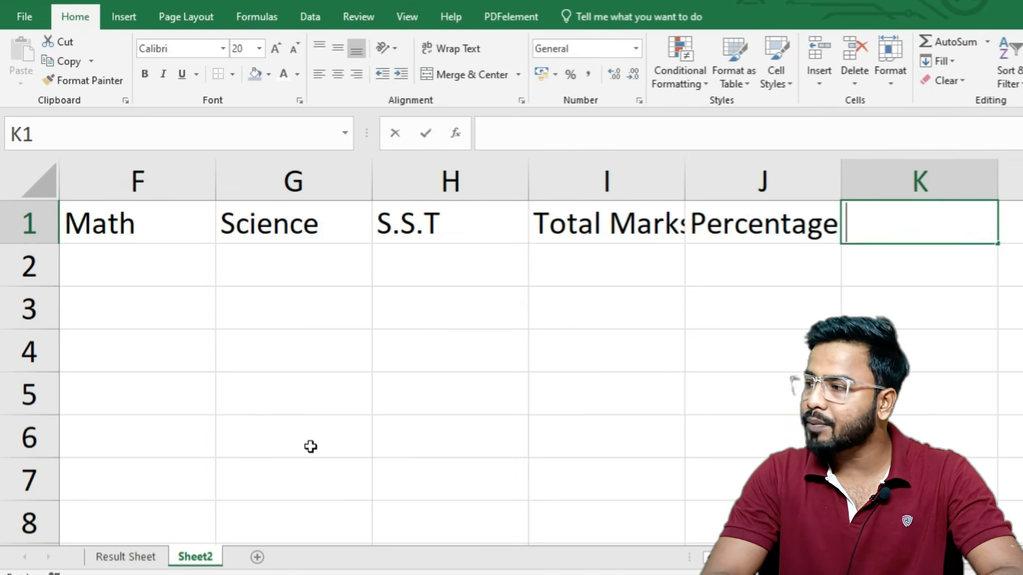
- Enter the headings Pass/ Fail and Division in cells K1 and L1
{"action": "type", "text": "Pass/ Fail"}
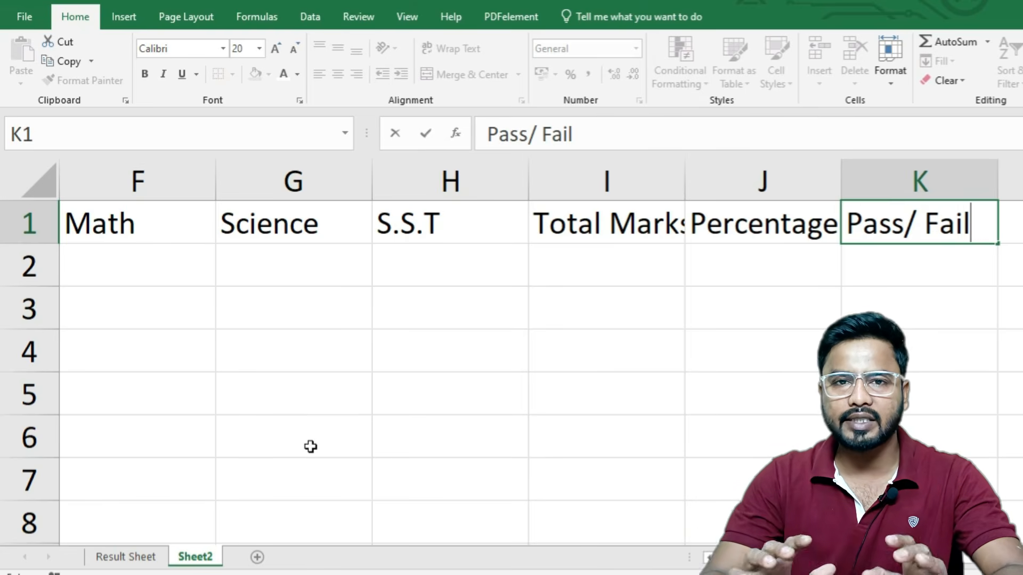
{"action": "key", "text": "Tab"}
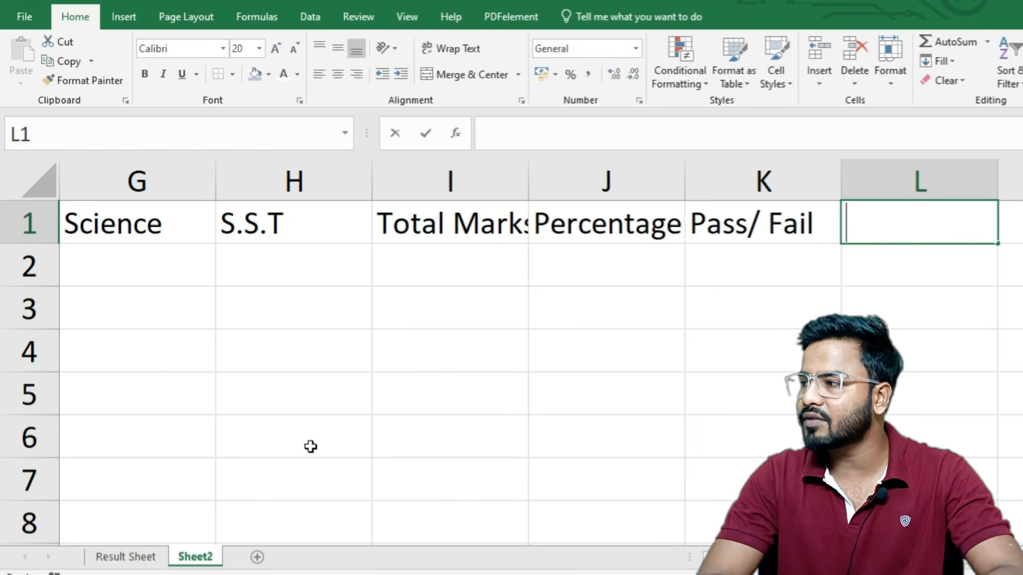
{"action": "type", "text": "Divistio"}
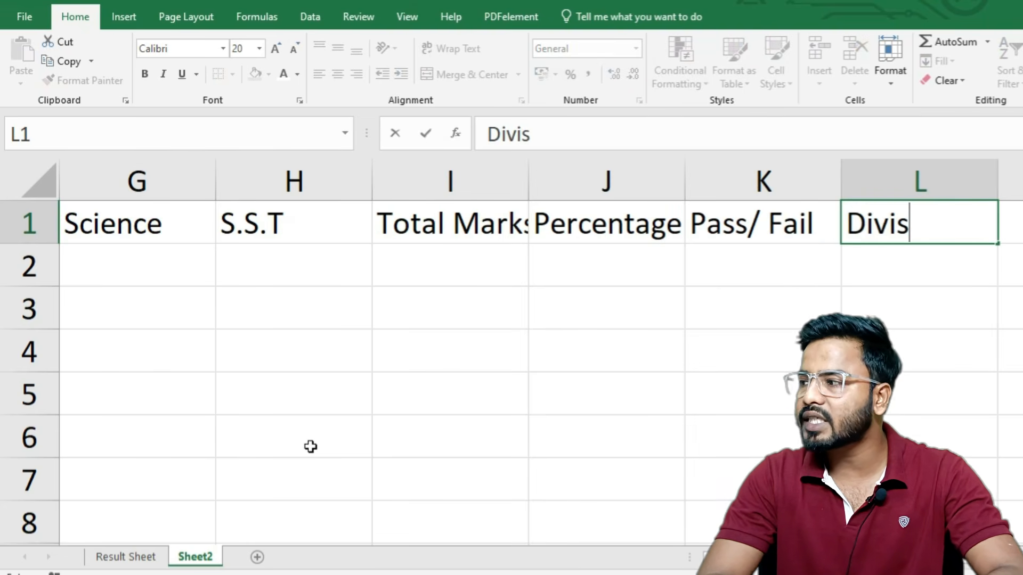
{"action": "key", "text": "BackSpace"}
{"action": "key", "text": "BackSpace"}
{"action": "key", "text": "BackSpace"}
{"action": "type", "text": "ion"}
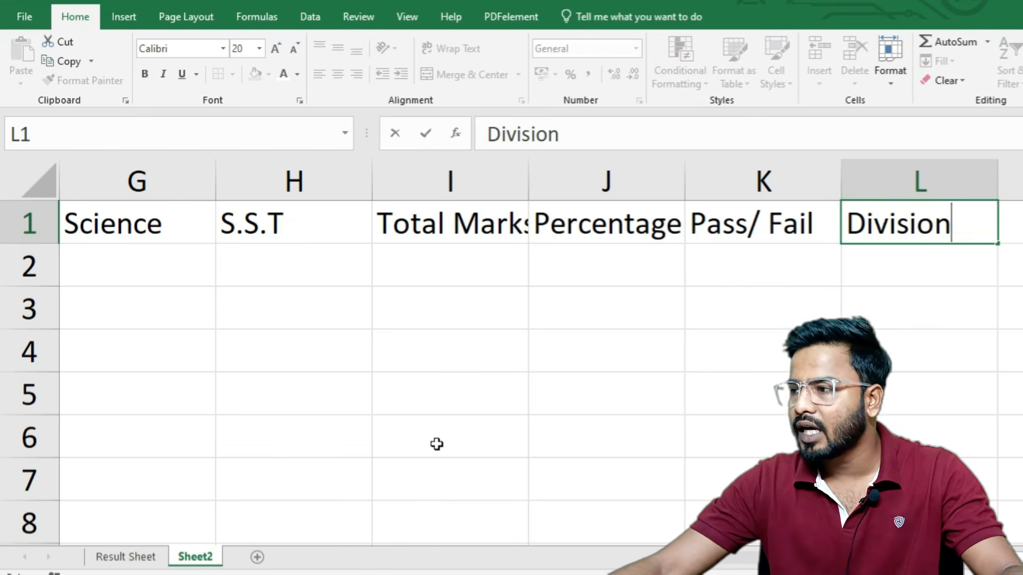
{"action": "left_click", "coordinate": [395, 388]}
- AutoFit the widths of columns A to L to the headings in row 1
{"action": "scroll", "coordinate": [331, 342], "scroll_direction": "down", "scroll_amount": 6}
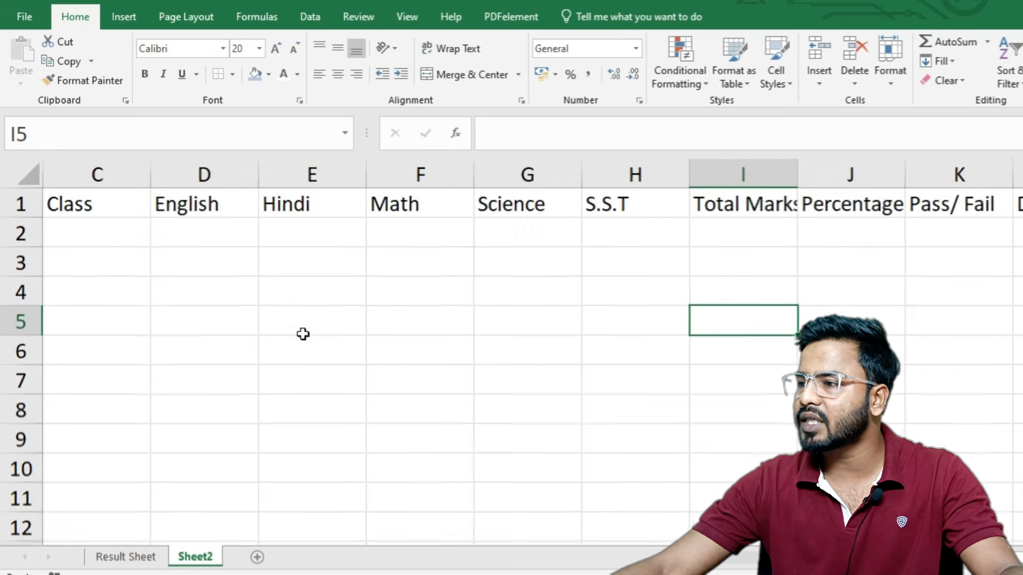
{"action": "left_click_drag", "start_coordinate": [39, 194], "coordinate": [902, 197]}
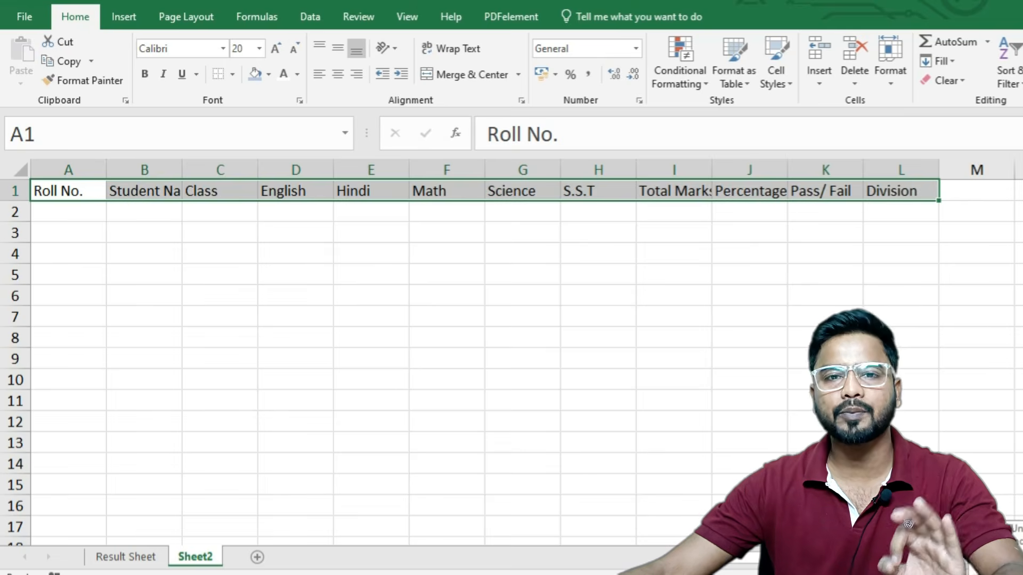
{"action": "key", "text": "alt+h"}
{"action": "key", "text": "o"}
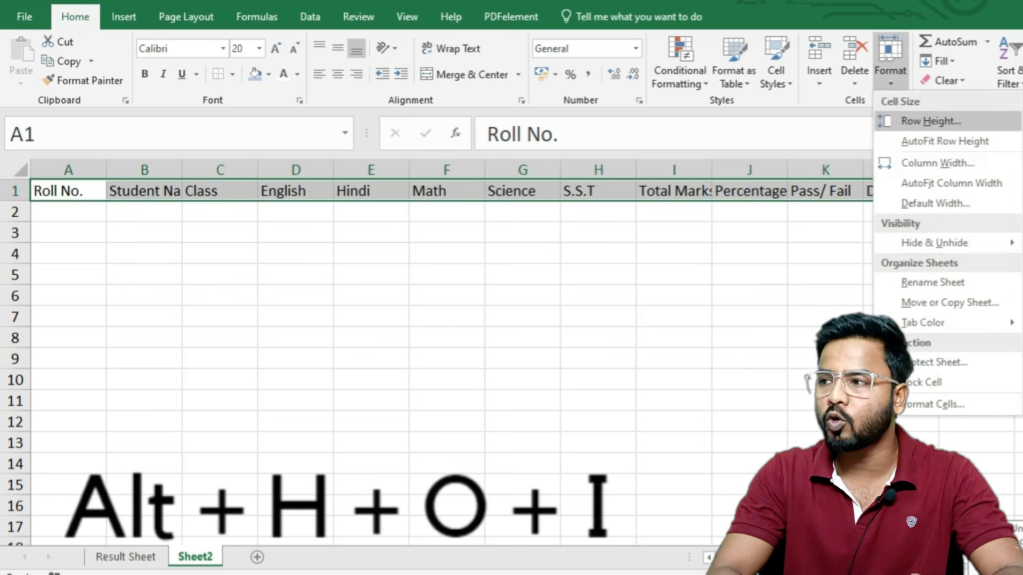
{"action": "key", "text": "i"}
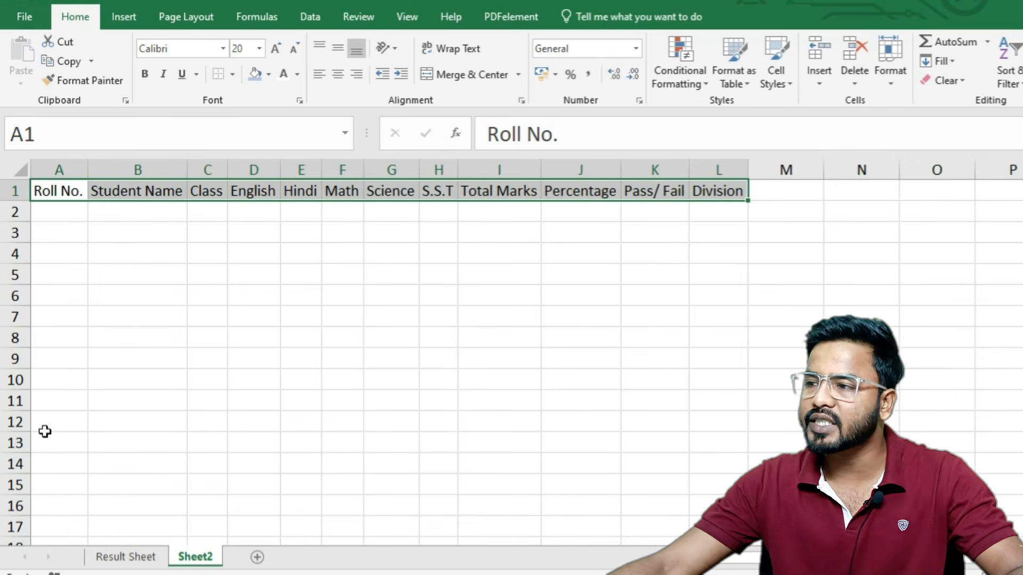
- Fill the heading cells A1 to L1 with yellow and make their text bold
{"action": "scroll", "coordinate": [57, 415], "scroll_direction": "up", "scroll_amount": 6}
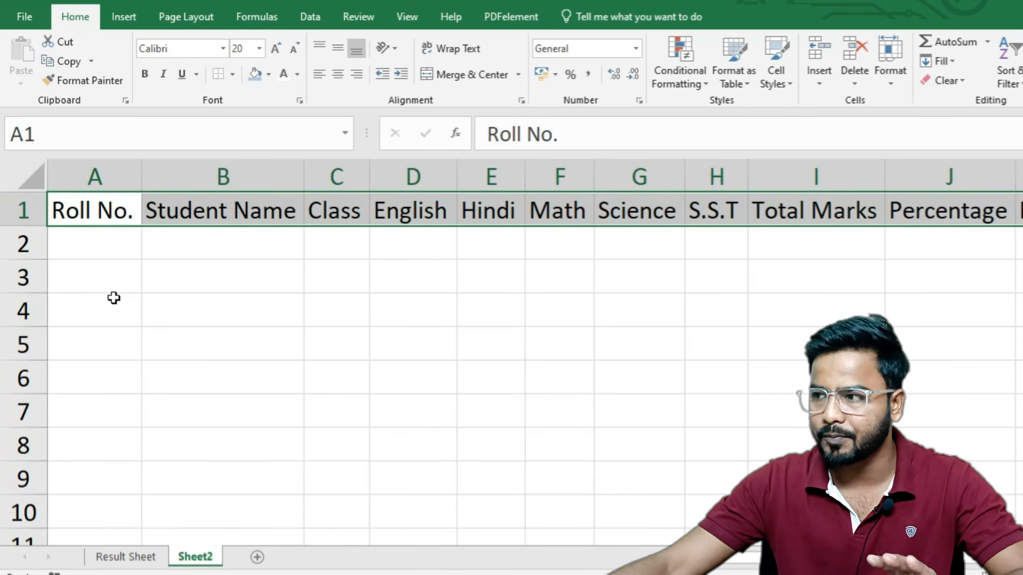
{"action": "scroll", "coordinate": [447, 392], "scroll_direction": "down", "scroll_amount": 2}
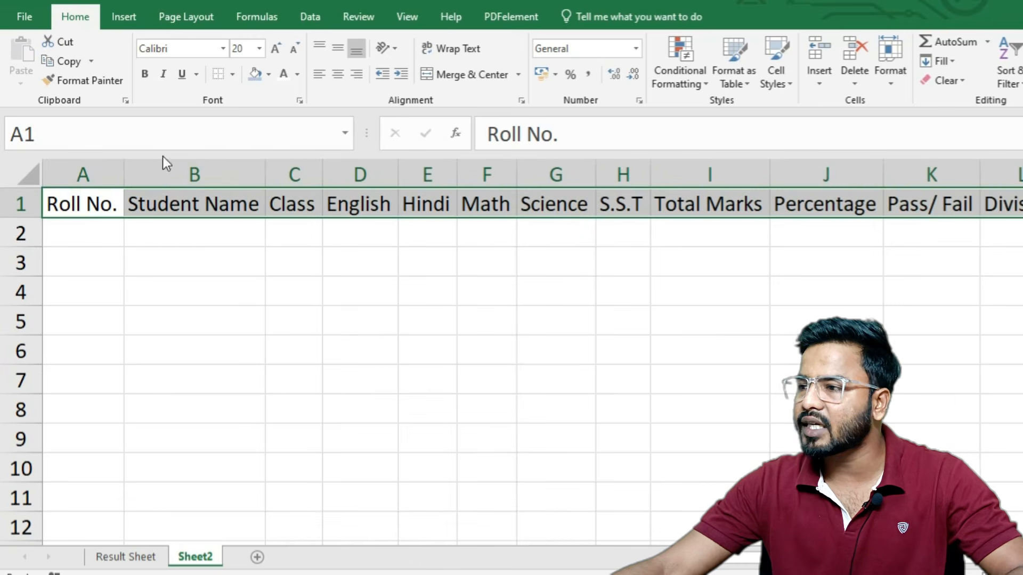
{"action": "left_click", "coordinate": [232, 75]}
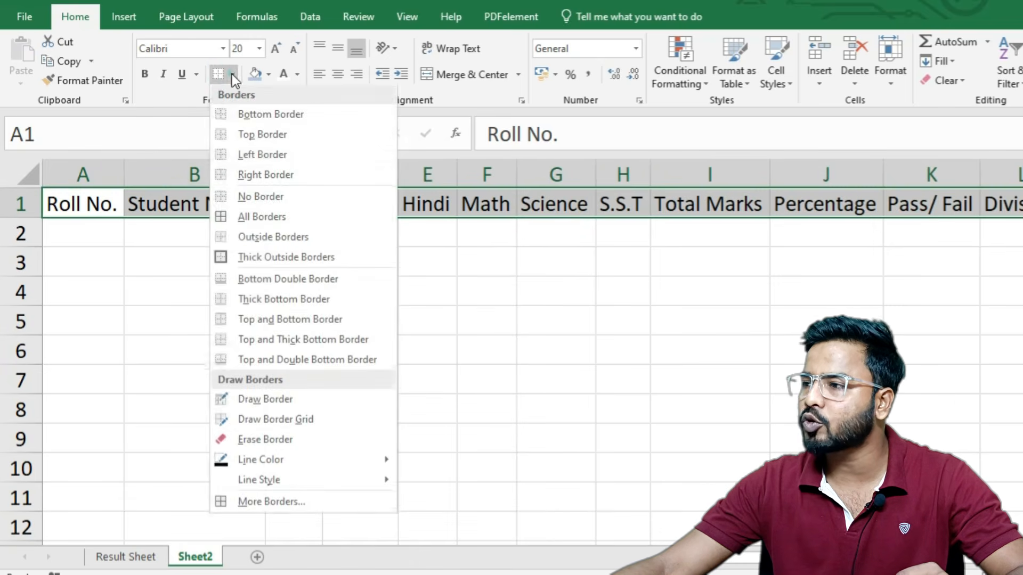
{"action": "left_click", "coordinate": [269, 75]}
{"action": "left_click", "coordinate": [297, 206]}
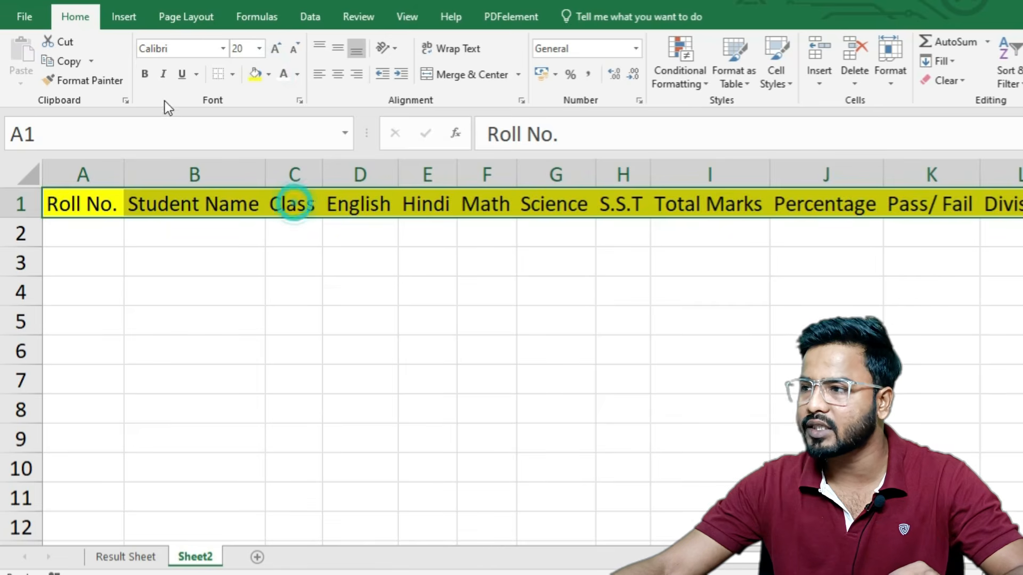
{"action": "left_click", "coordinate": [150, 78]}
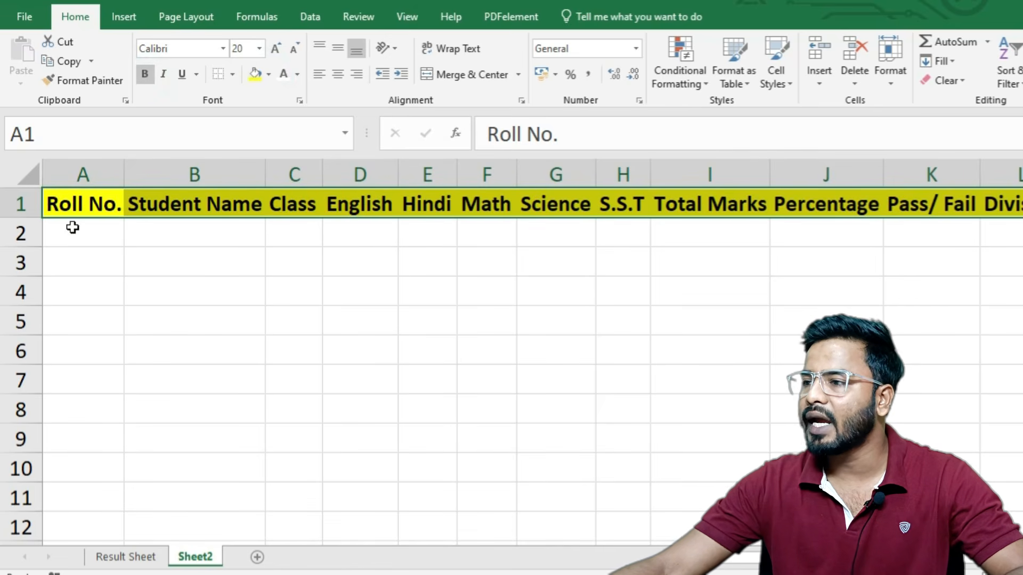
- Apply all borders to the result table from the heading row down to row 12, columns A to L
{"action": "left_click_drag", "start_coordinate": [67, 211], "coordinate": [1010, 517]}
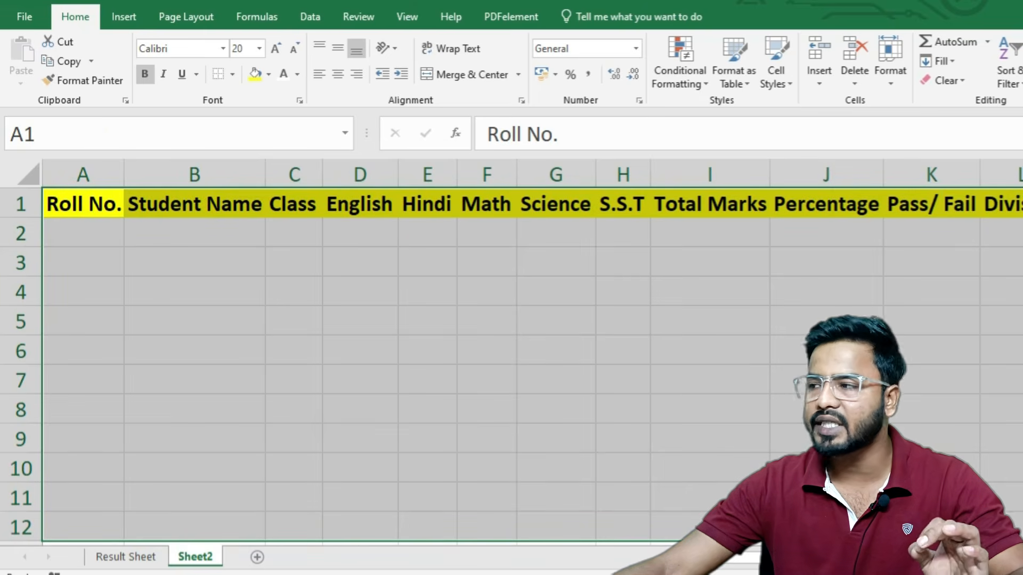
{"action": "left_click", "coordinate": [237, 75]}
{"action": "left_click", "coordinate": [246, 212]}
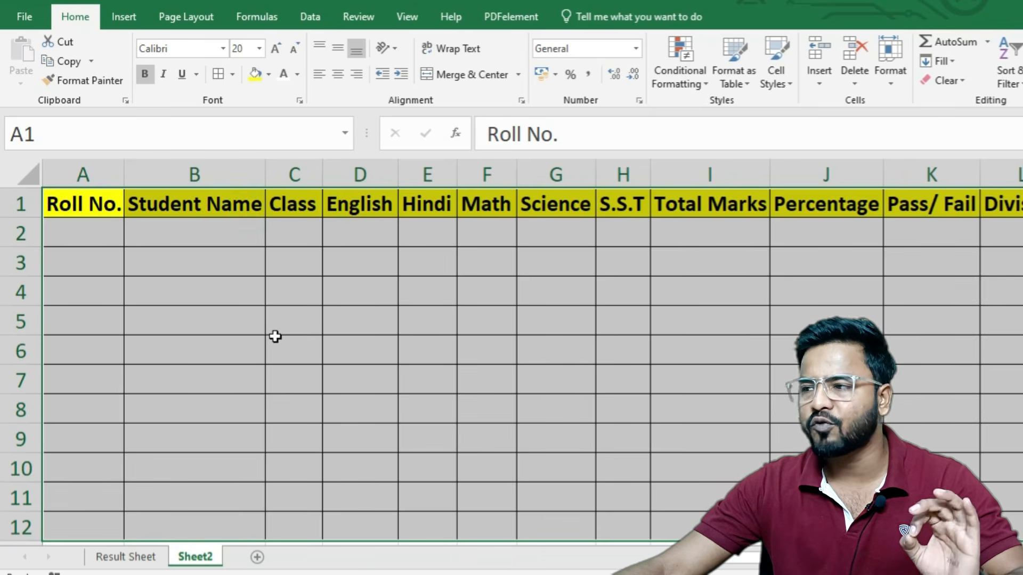
- Set the font size of the empty table cells below the headings, down to row 12, to 16
{"action": "left_click_drag", "start_coordinate": [82, 233], "coordinate": [1002, 527]}
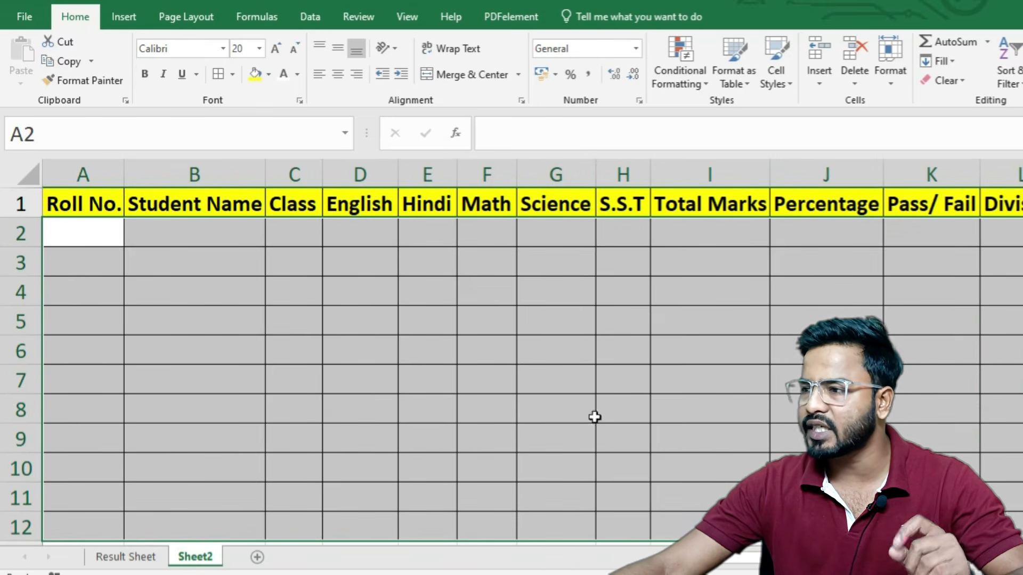
{"action": "left_click", "coordinate": [242, 49]}
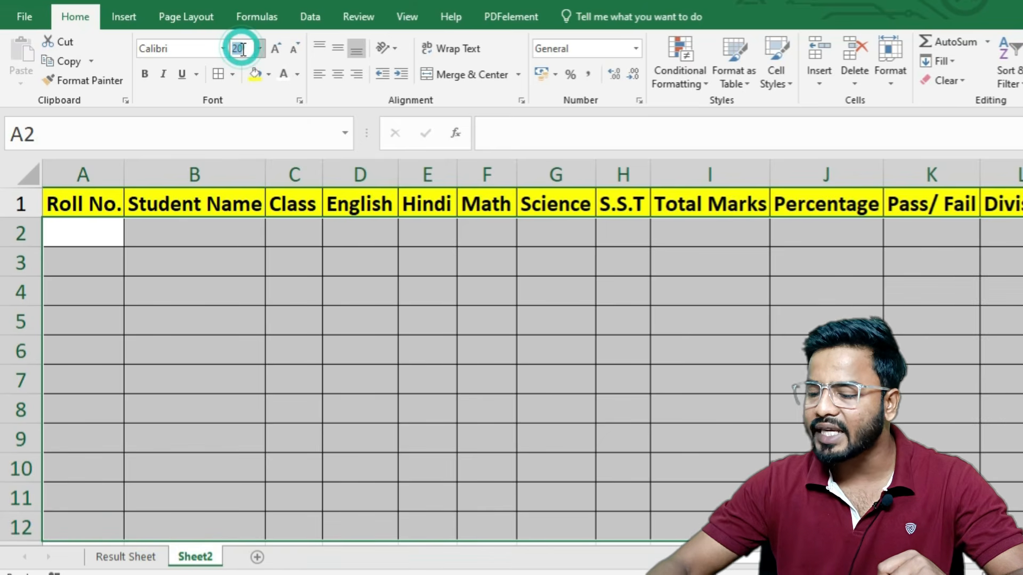
{"action": "type", "text": "16"}
{"action": "key", "text": "Return"}
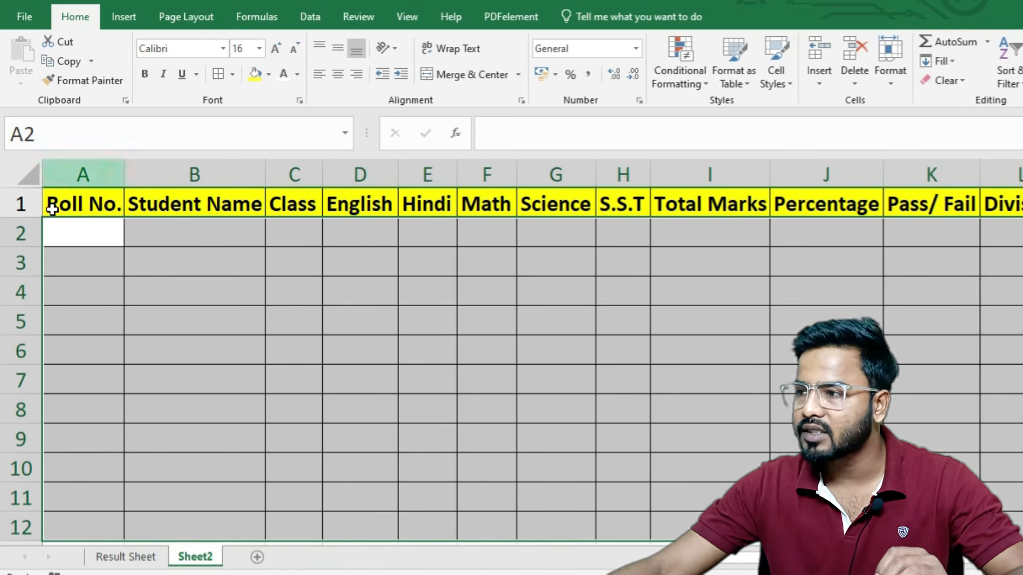
- Enter roll numbers 101 and 102 in A2 and A3 and continue the series down to 111 in A12
{"action": "left_click", "coordinate": [75, 233]}
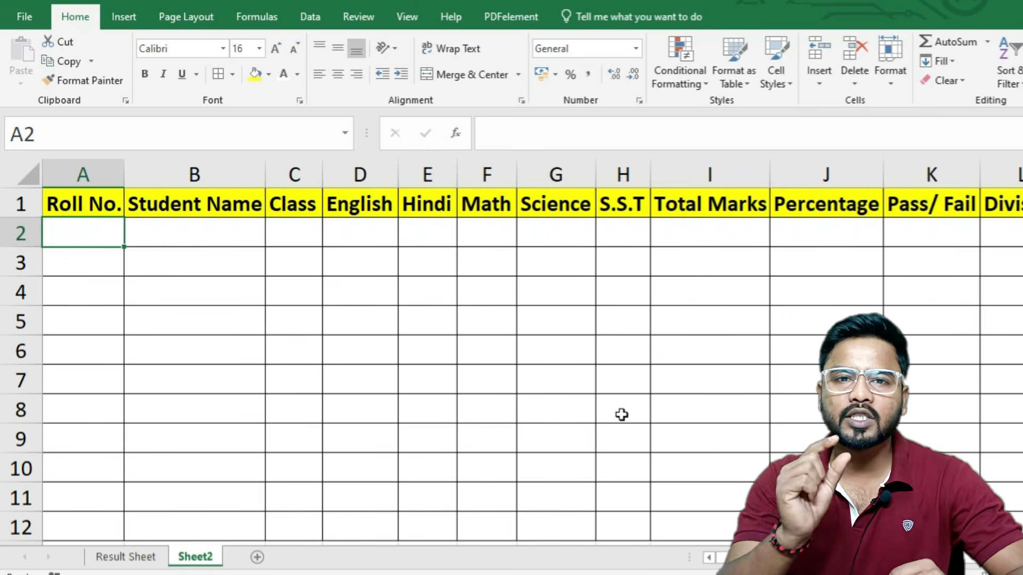
{"action": "type", "text": "101"}
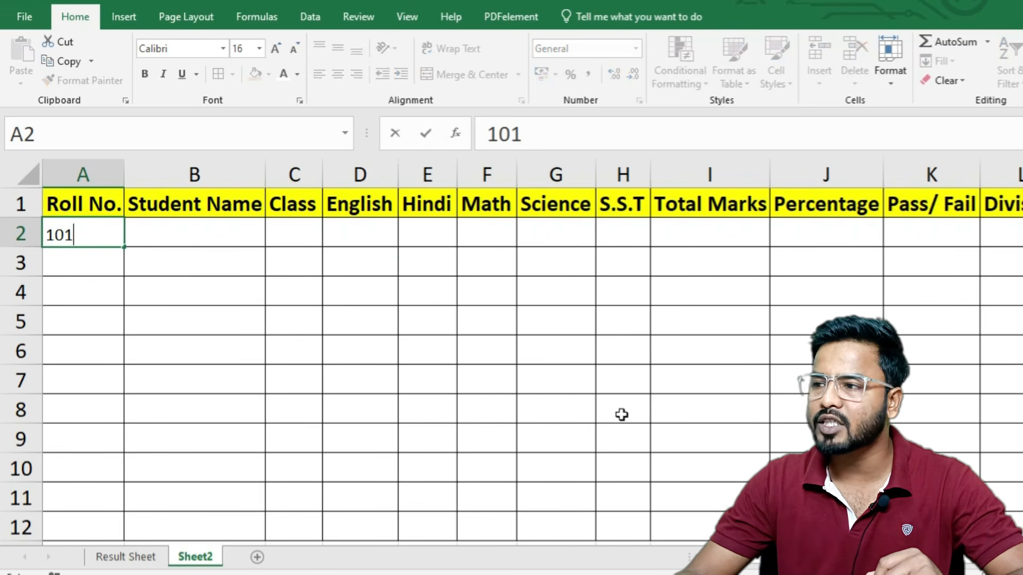
{"action": "key", "text": "Return"}
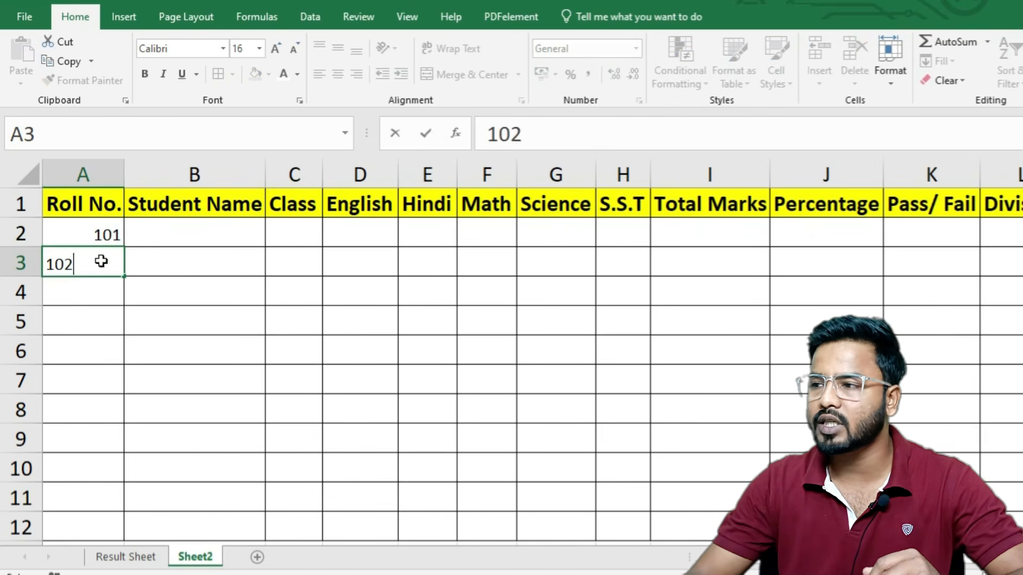
{"action": "key", "text": "Return"}
{"action": "left_click_drag", "start_coordinate": [113, 230], "coordinate": [87, 530]}
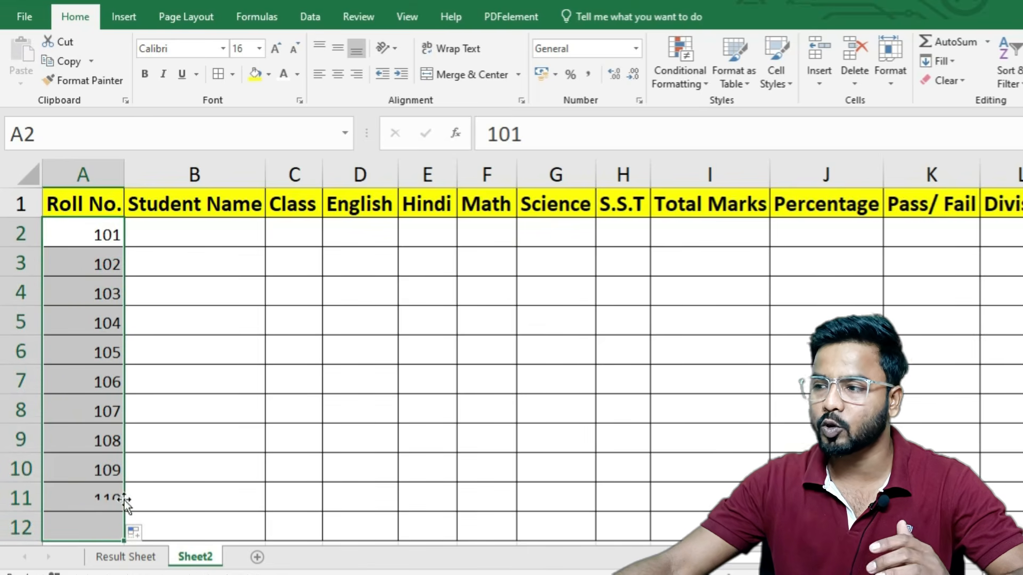
- Set the font size of all table cells below the headings, down to row 12, to 18
{"action": "mouse_move", "coordinate": [82, 233]}
{"action": "left_mouse_down"}
{"action": "mouse_move", "coordinate": [933, 319]}
{"action": "mouse_move", "coordinate": [1019, 525]}
{"action": "left_mouse_up"}
{"action": "left_click", "coordinate": [242, 47]}
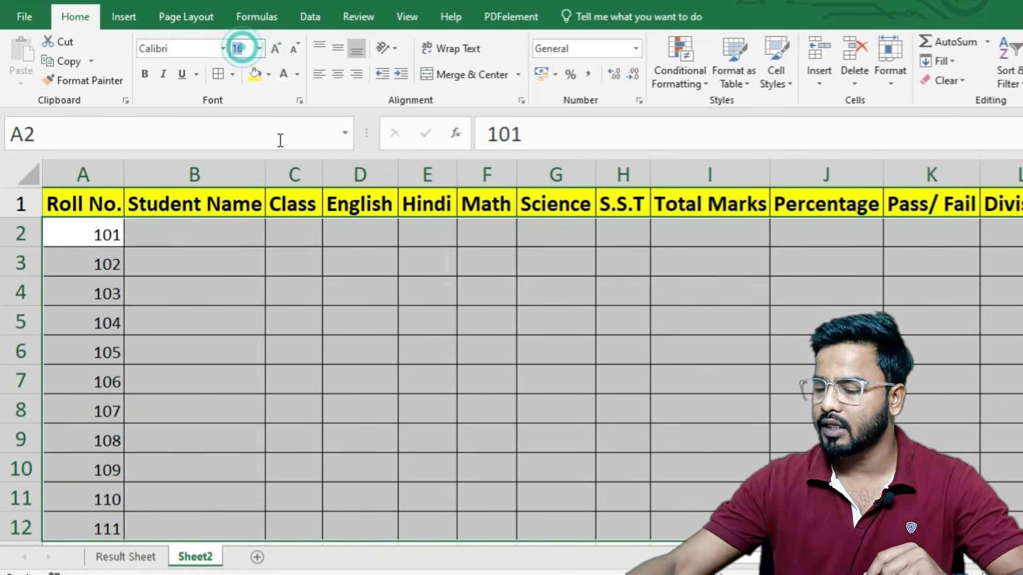
{"action": "type", "text": "1"}
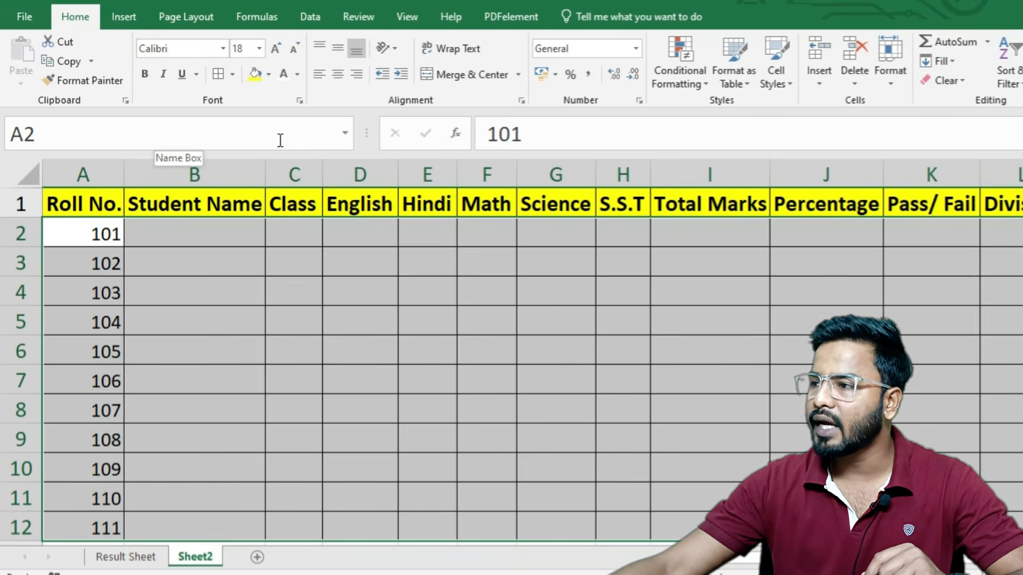
{"action": "left_click", "coordinate": [164, 369]}
- Make the roll numbers in A2 to A12 bold and center them horizontally
{"action": "left_click_drag", "start_coordinate": [107, 234], "coordinate": [85, 527]}
{"action": "left_click", "coordinate": [145, 72]}
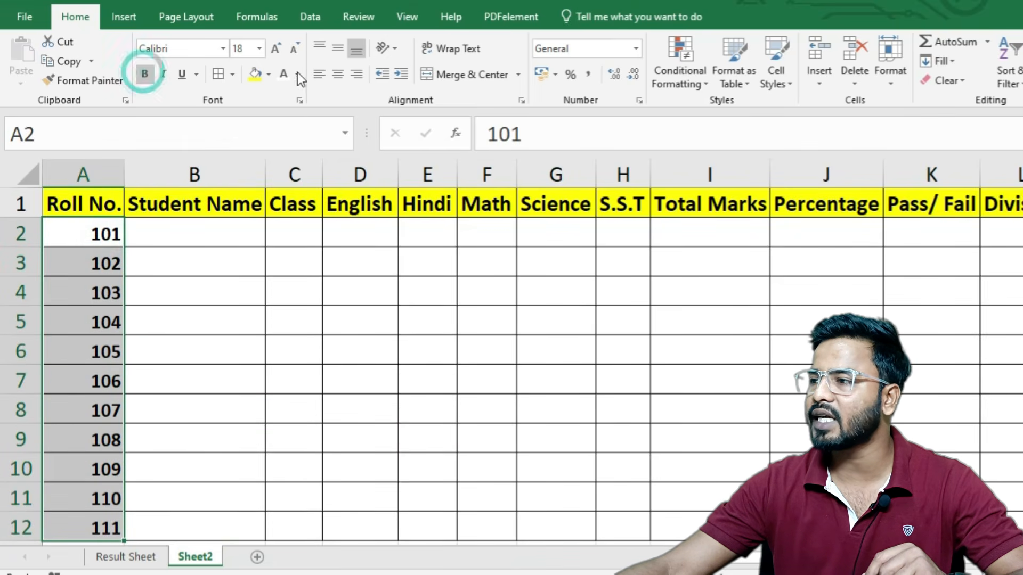
{"action": "left_click", "coordinate": [339, 75]}
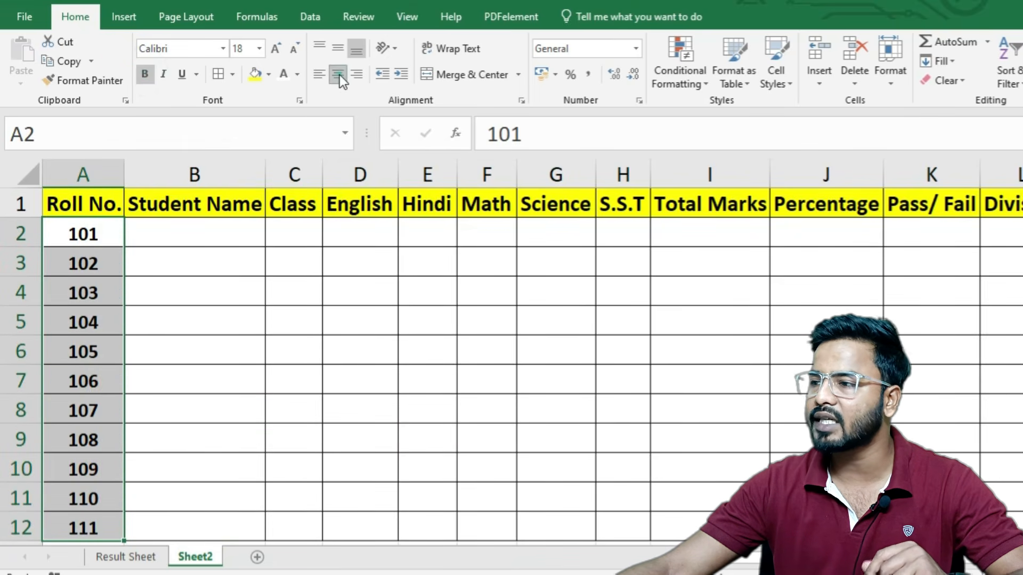
- Enter the student names for roll numbers 101 to 103 in cells B2 to B4
{"action": "left_click", "coordinate": [207, 244]}
{"action": "type", "text": "Rajesh"}
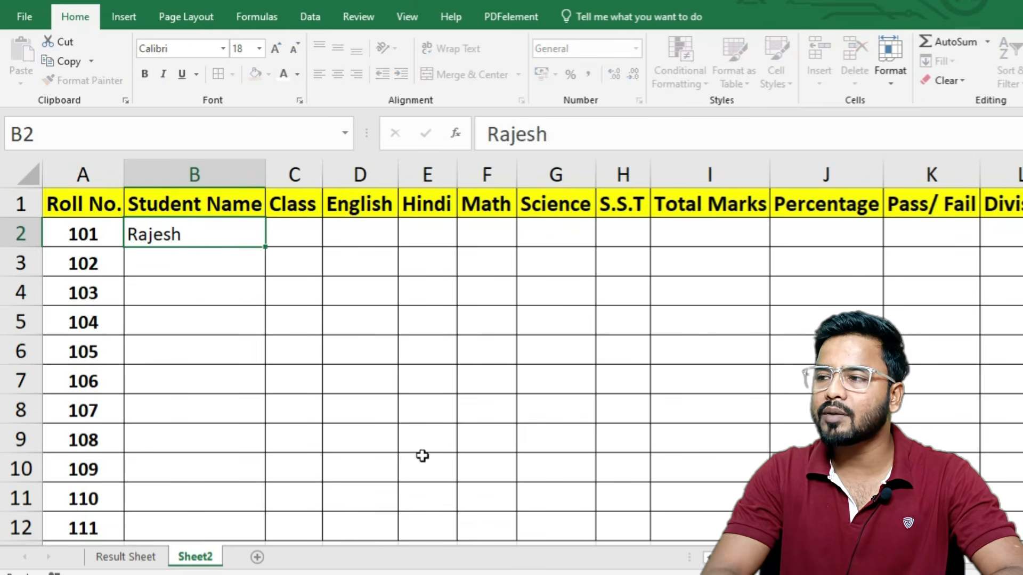
{"action": "key", "text": "Return"}
{"action": "type", "text": "Mahesh"}
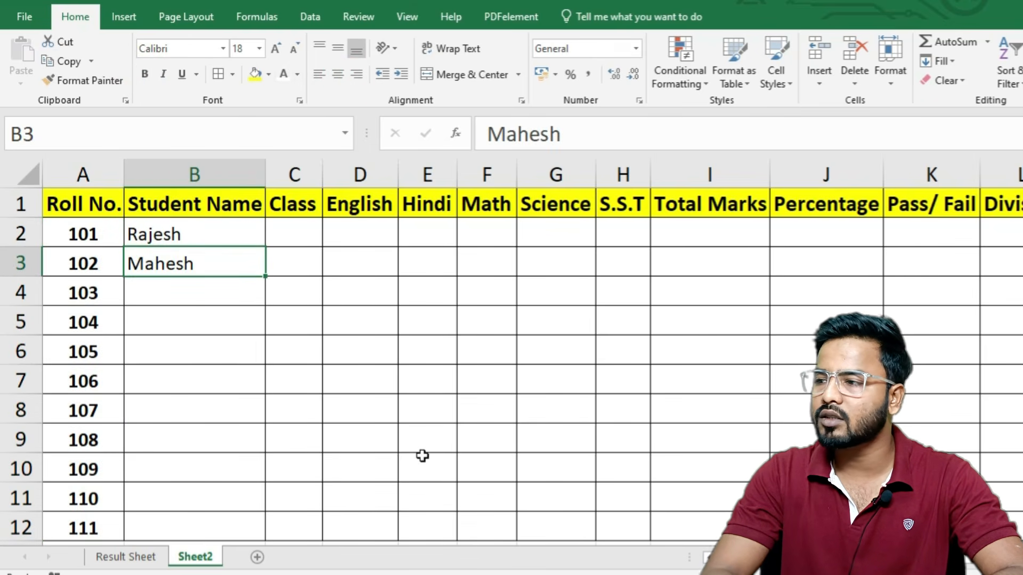
{"action": "key", "text": "Return"}
{"action": "type", "text": "sur"}
{"action": "key", "text": "BackSpace"}
{"action": "key", "text": "BackSpace"}
{"action": "key", "text": "BackSpace"}
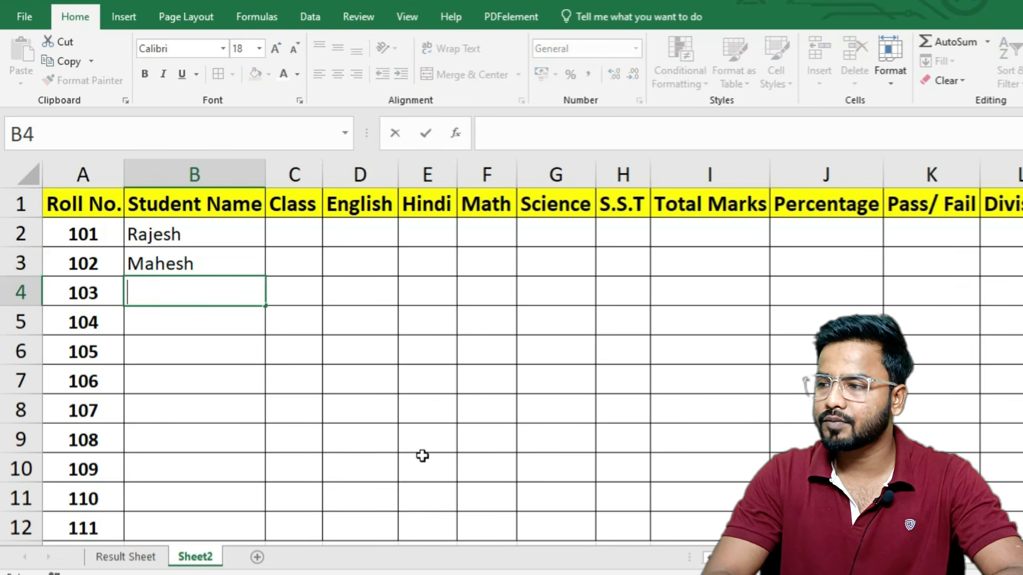
{"action": "type", "text": "Suresh"}
{"action": "key", "text": "Return"}
- Enter the student names for roll numbers 104 to 107 in cells B5 to B8
{"action": "type", "text": "Harsh"}
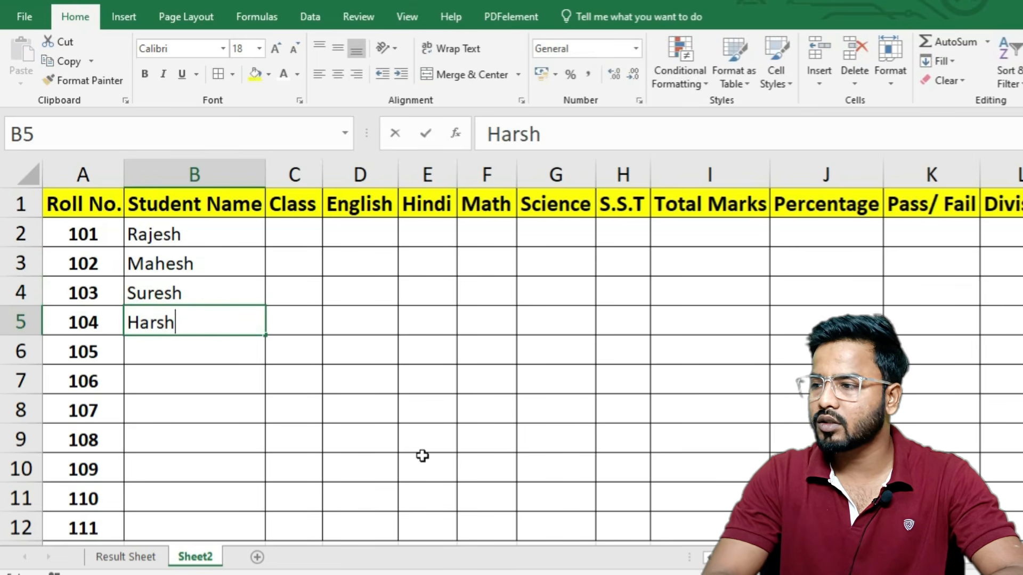
{"action": "key", "text": "Return"}
{"action": "type", "text": "Nishant"}
{"action": "key", "text": "Return"}
{"action": "type", "text": "Brije"}
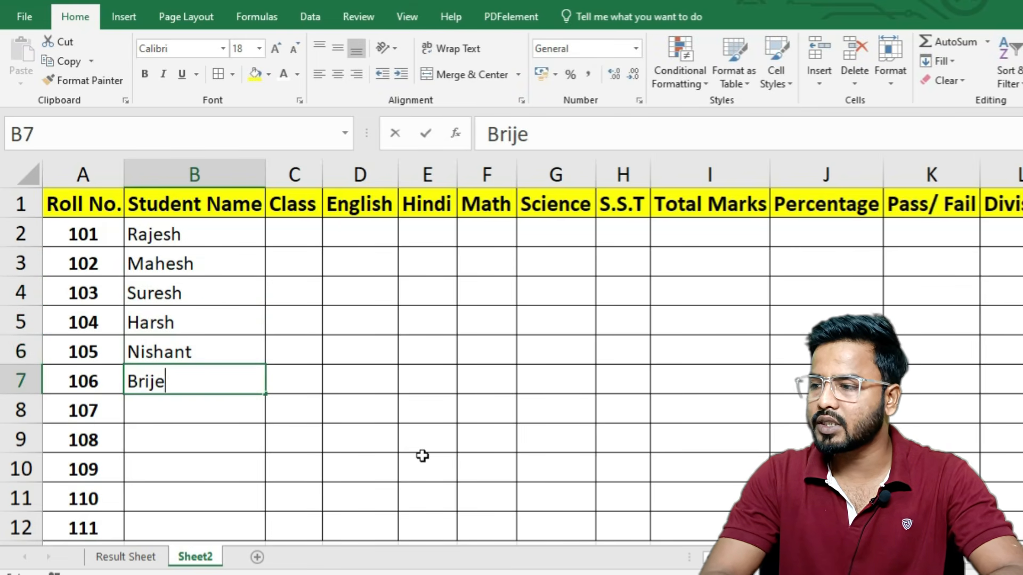
{"action": "type", "text": "sh"}
{"action": "key", "text": "Return"}
{"action": "type", "text": "Dholu"}
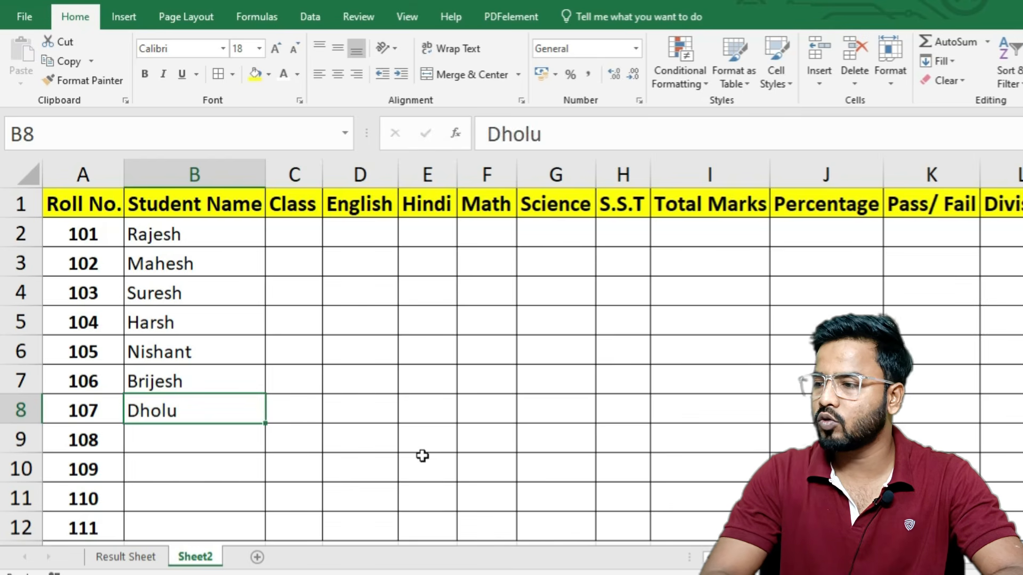
{"action": "key", "text": "Return"}
- Enter the student names for roll numbers 108 to 111 in cells B9 to B12
{"action": "type", "text": "Bholu"}
{"action": "key", "text": "Return"}
{"action": "type", "text": "Raju"}
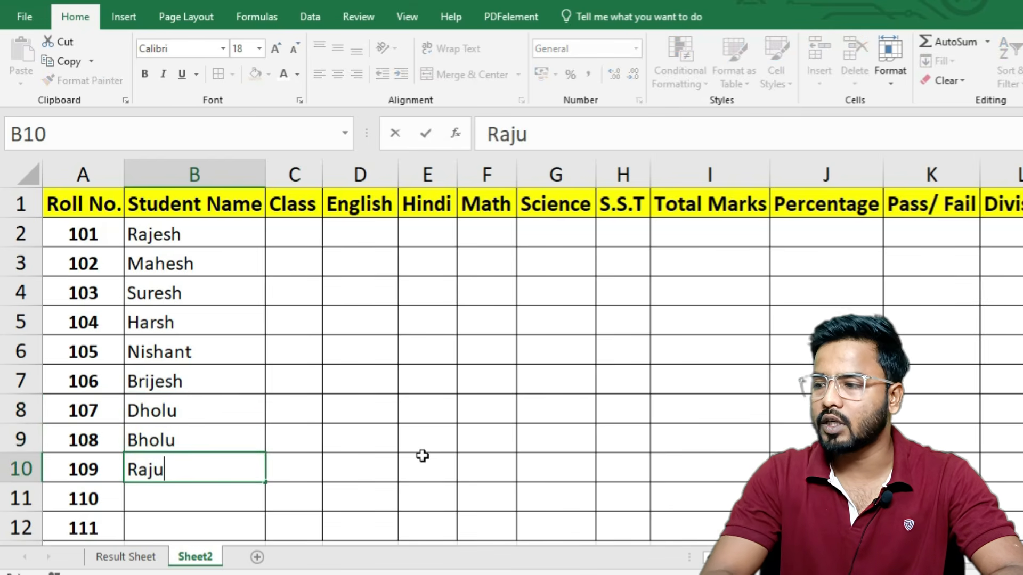
{"action": "key", "text": "Return"}
{"action": "type", "text": "Chutki"}
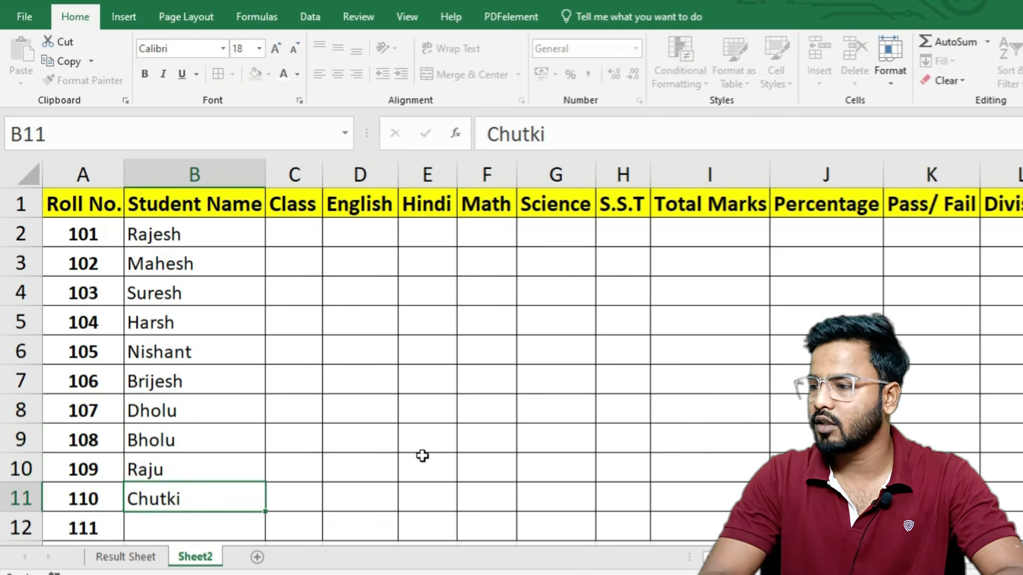
{"action": "key", "text": "Return"}
{"action": "type", "text": "Bheem"}
{"action": "key", "text": "Return"}
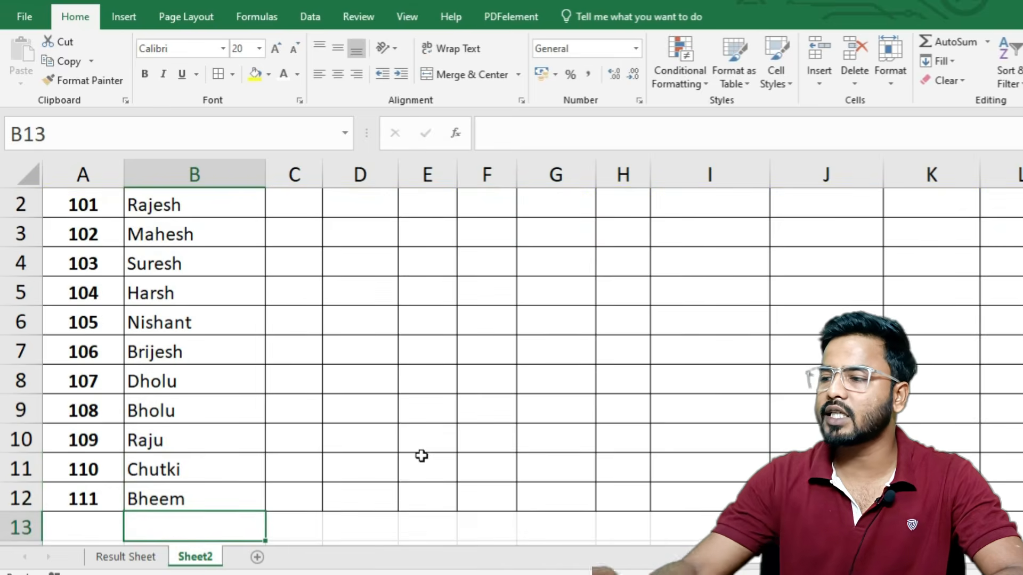
- Enter the class 11th in cell C2 for the first student
{"action": "scroll", "coordinate": [422, 456], "scroll_direction": "up", "scroll_amount": 1}
{"action": "left_click", "coordinate": [307, 240]}
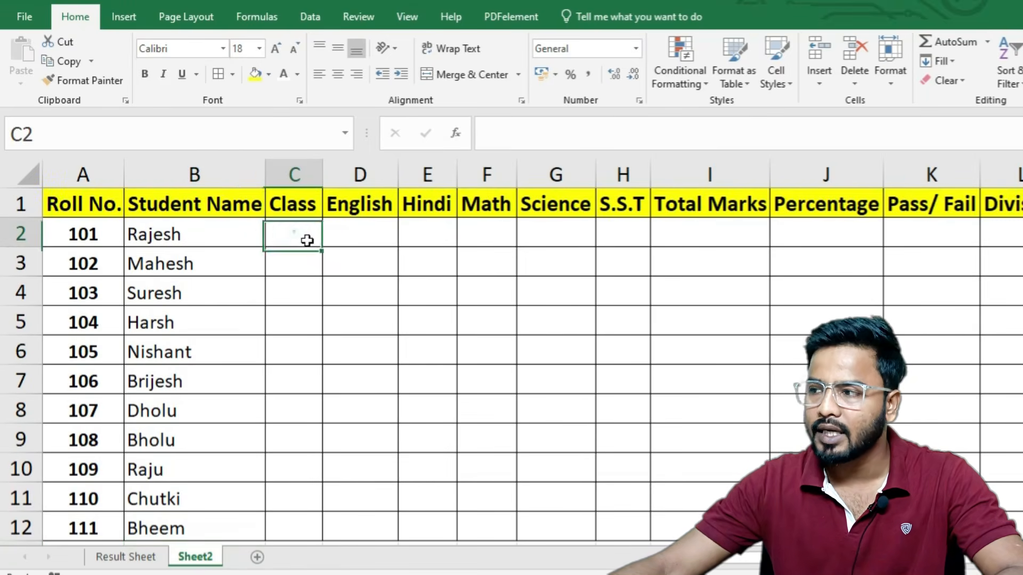
{"action": "type", "text": "11t"}
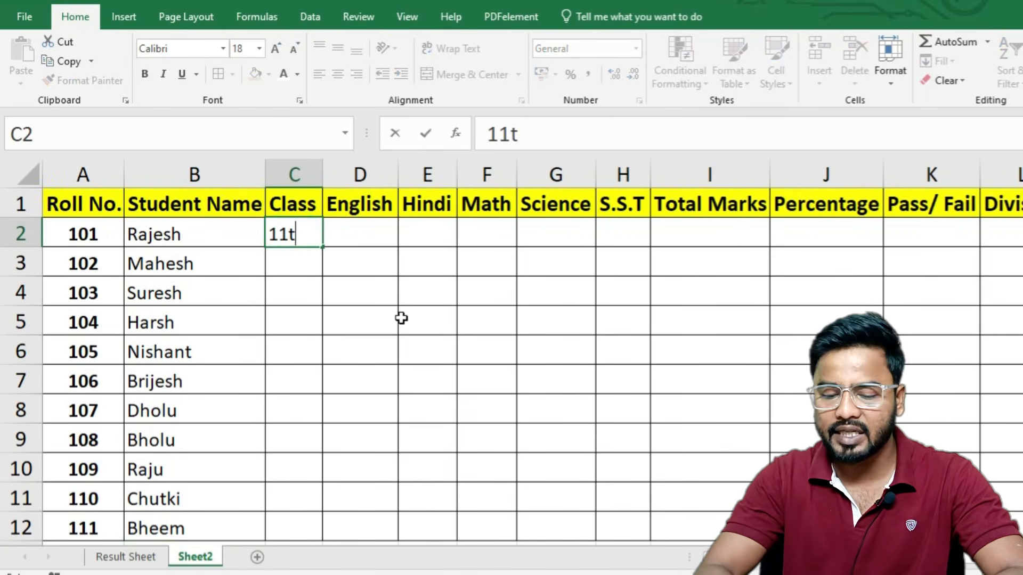
{"action": "type", "text": "h"}
{"action": "key", "text": "Return"}
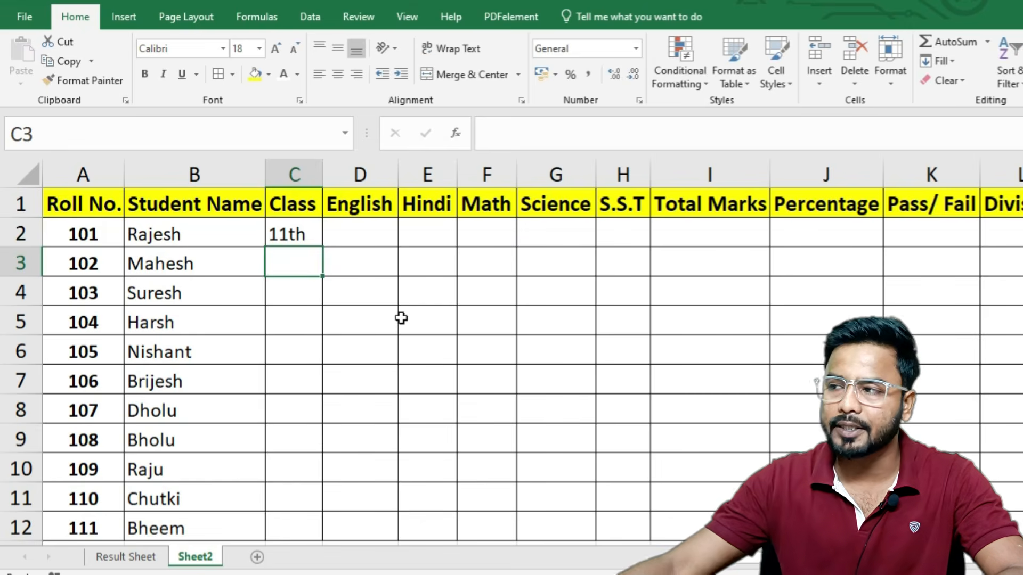
{"action": "left_click", "coordinate": [309, 235]}
{"action": "double_click", "coordinate": [305, 236]}
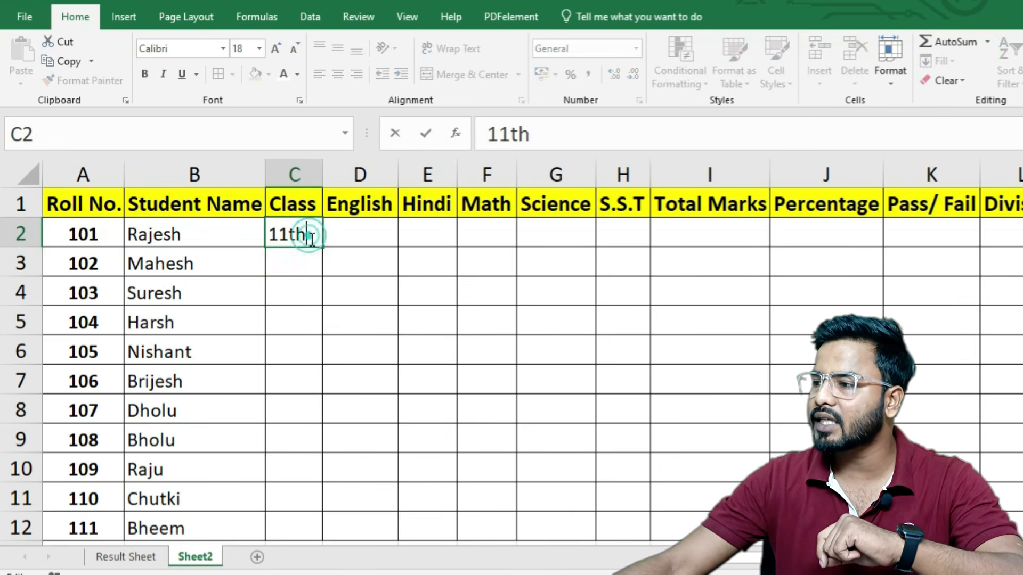
{"action": "left_click", "coordinate": [294, 293]}
{"action": "double_click", "coordinate": [306, 232]}
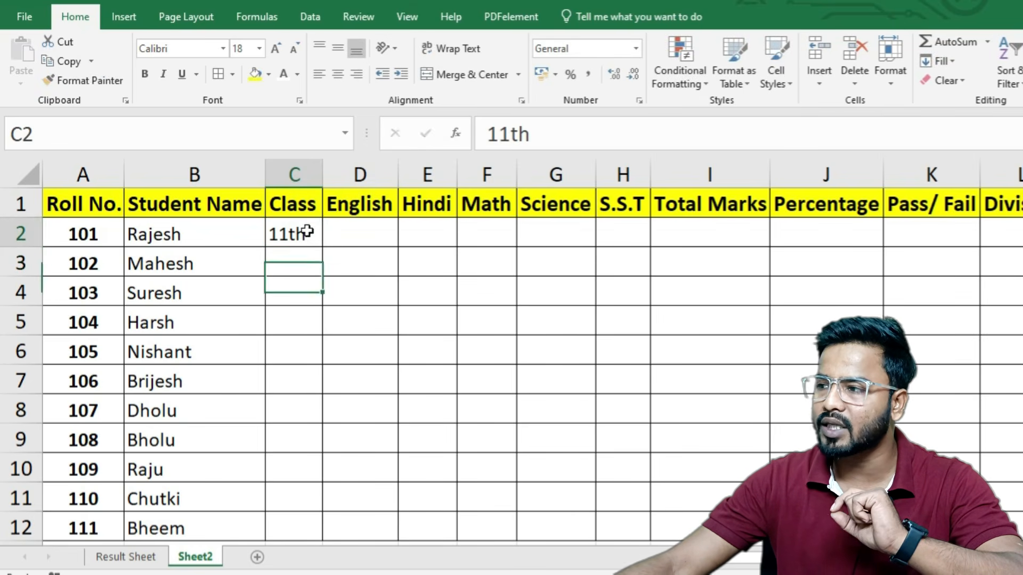
{"action": "left_click", "coordinate": [288, 312]}
- Format the "th" of the class entry 11th in cell C2 as superscript
{"action": "left_click", "coordinate": [295, 235]}
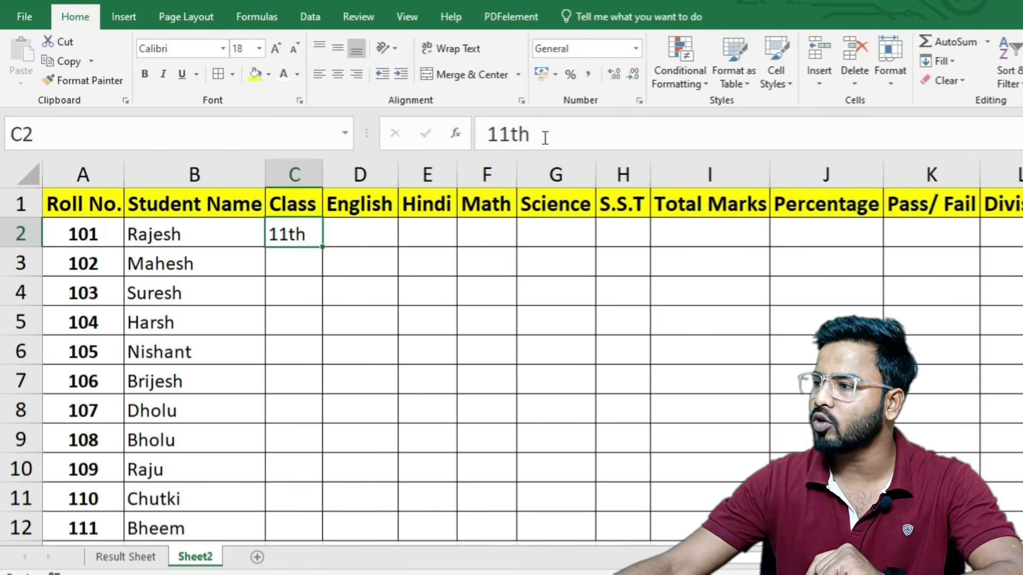
{"action": "left_click_drag", "start_coordinate": [539, 134], "coordinate": [510, 135]}
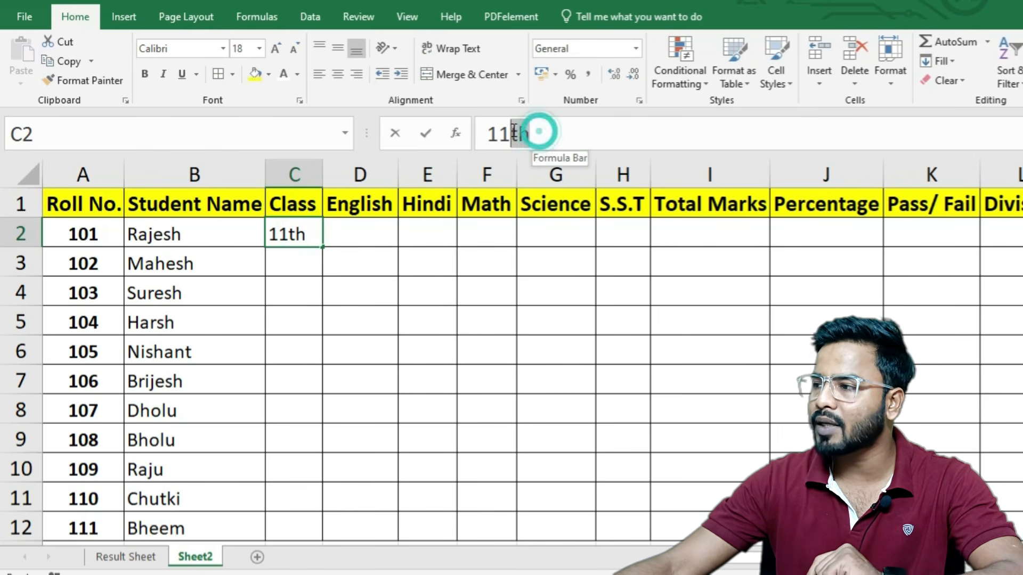
{"action": "left_click", "coordinate": [300, 101]}
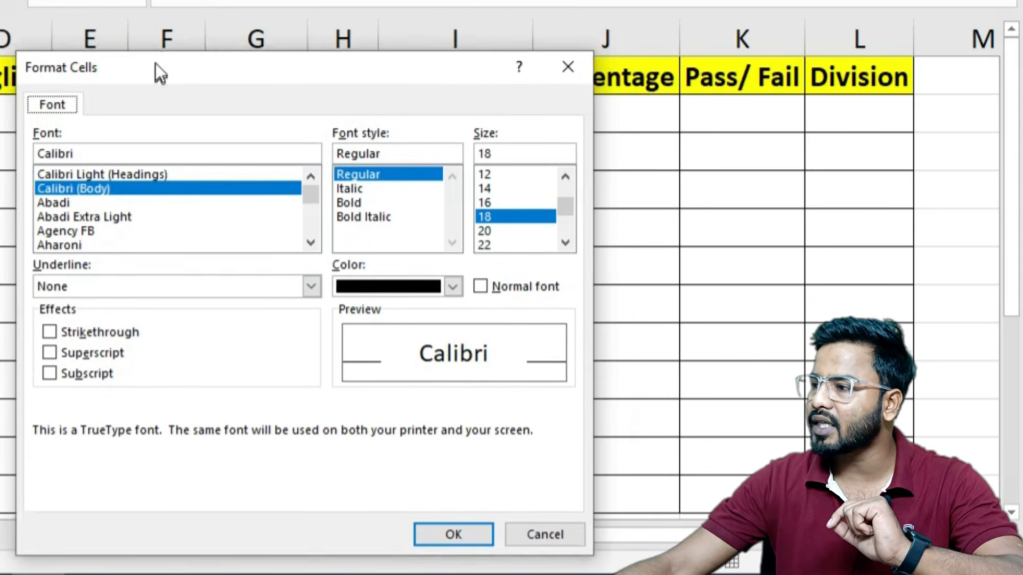
{"action": "left_click_drag", "start_coordinate": [155, 63], "coordinate": [158, 36]}
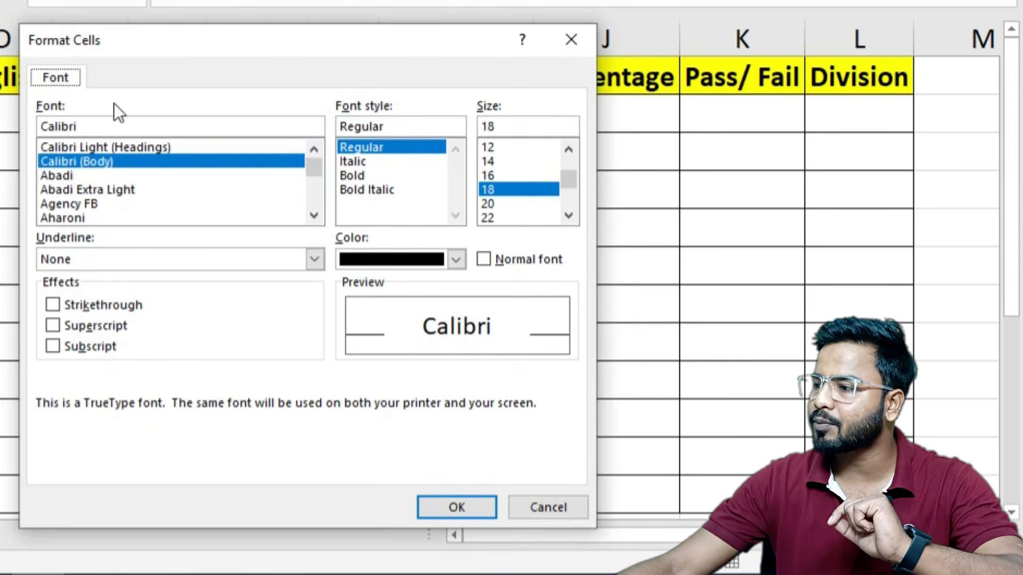
{"action": "left_click", "coordinate": [53, 327]}
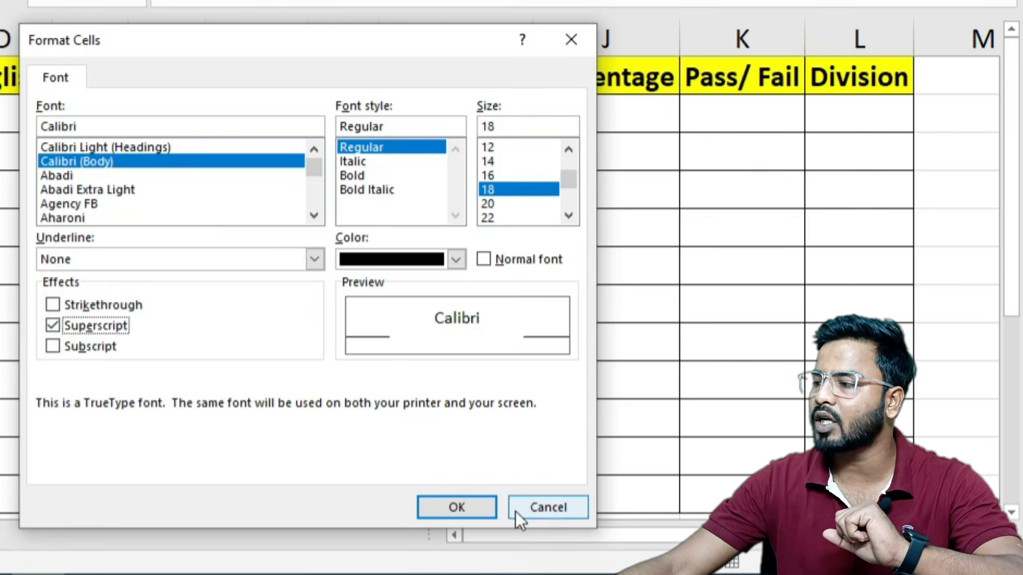
{"action": "left_click", "coordinate": [482, 507]}
{"action": "left_click", "coordinate": [324, 329]}
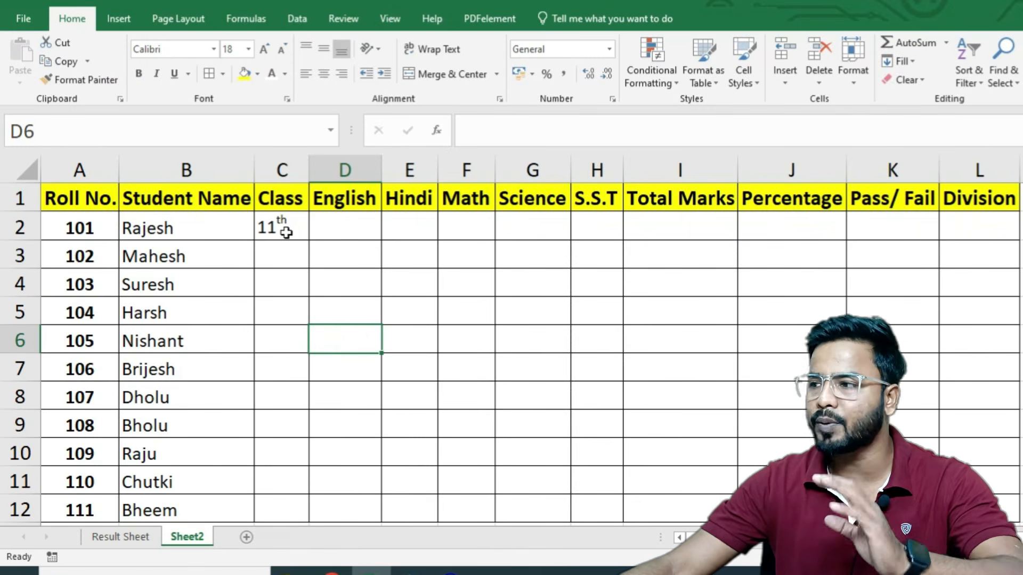
- Try to fill the class entry from cell C2 down through C12 with the default autofill, and undo the fill
{"action": "left_click", "coordinate": [286, 233]}
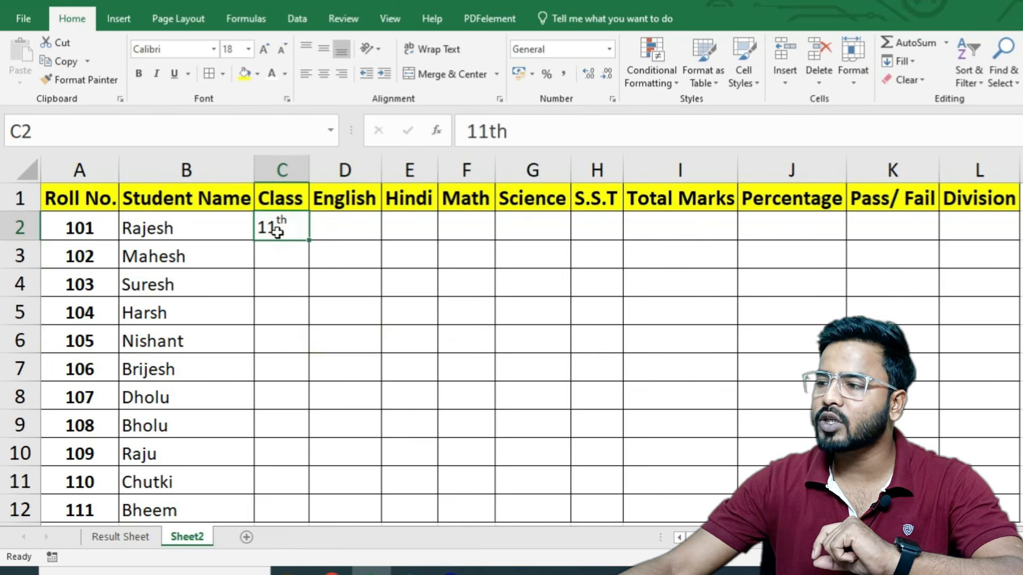
{"action": "left_click_drag", "start_coordinate": [310, 242], "coordinate": [312, 430]}
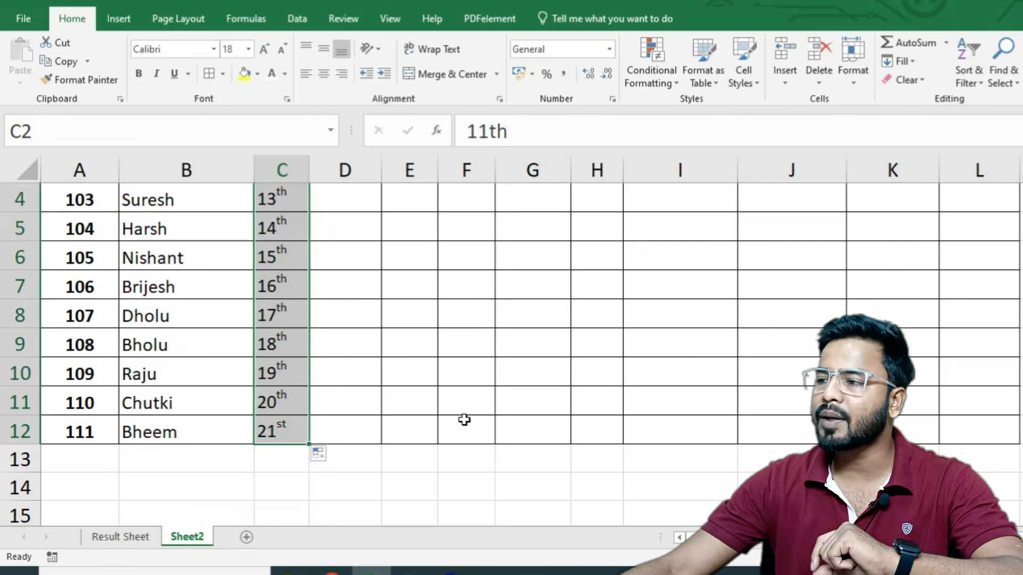
{"action": "scroll", "coordinate": [462, 418], "scroll_direction": "up", "scroll_amount": 1}
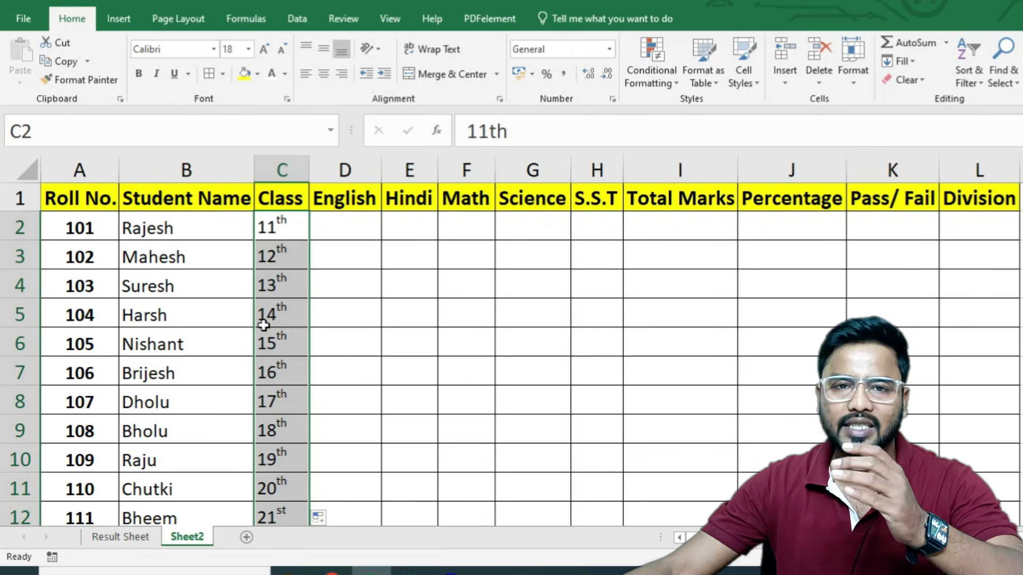
{"action": "key", "text": "ctrl+z"}
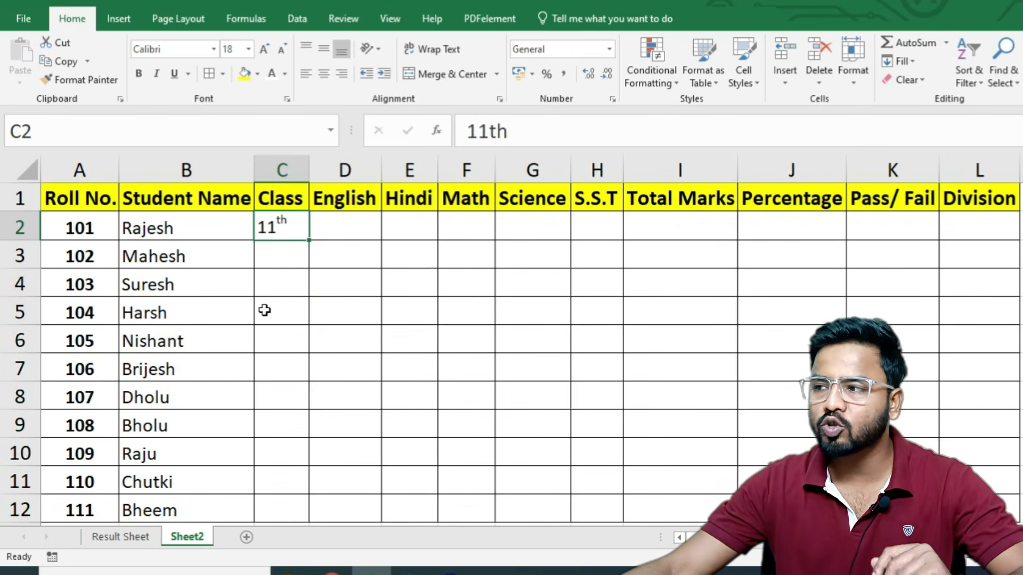
- Fill cells C3 to C12 with identical copies of the class entry in C2, using the Copy Cells fill option
{"action": "right_click", "coordinate": [311, 242]}
{"action": "left_click_drag", "start_coordinate": [311, 241], "coordinate": [292, 518]}
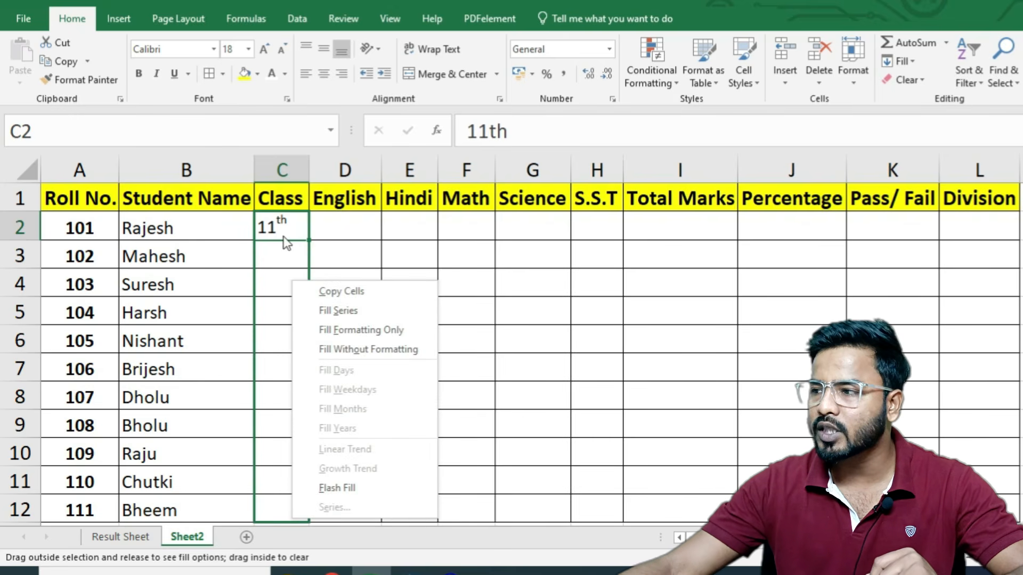
{"action": "left_click", "coordinate": [352, 296]}
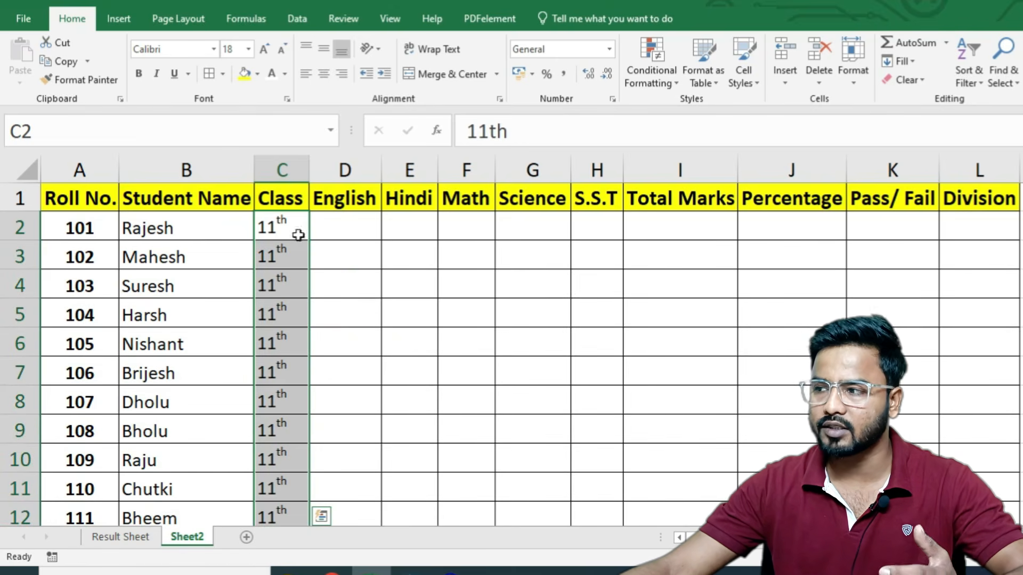
- Fill all subject mark cells D2:H12 at once with the formula =RANDBETWEEN(33,100)
{"action": "left_click", "coordinate": [345, 229]}
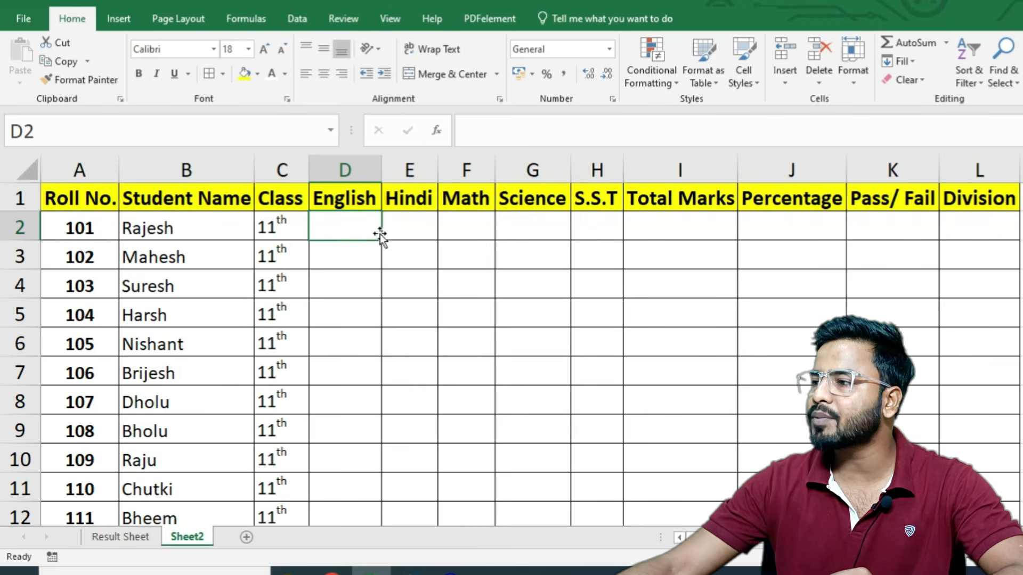
{"action": "left_click_drag", "start_coordinate": [345, 234], "coordinate": [582, 449]}
{"action": "scroll", "coordinate": [706, 399], "scroll_direction": "up", "scroll_amount": 1}
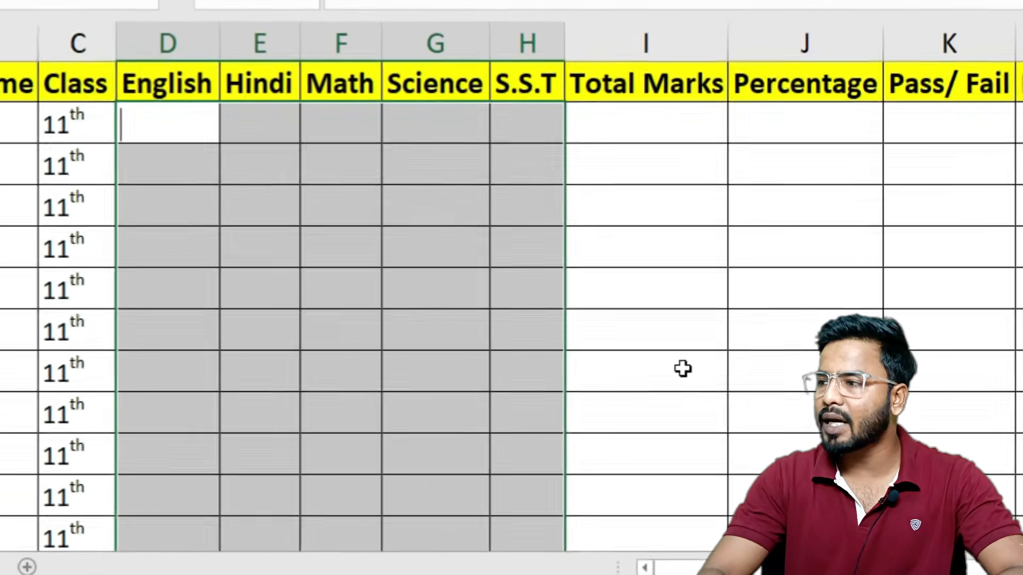
{"action": "type", "text": "=randb"}
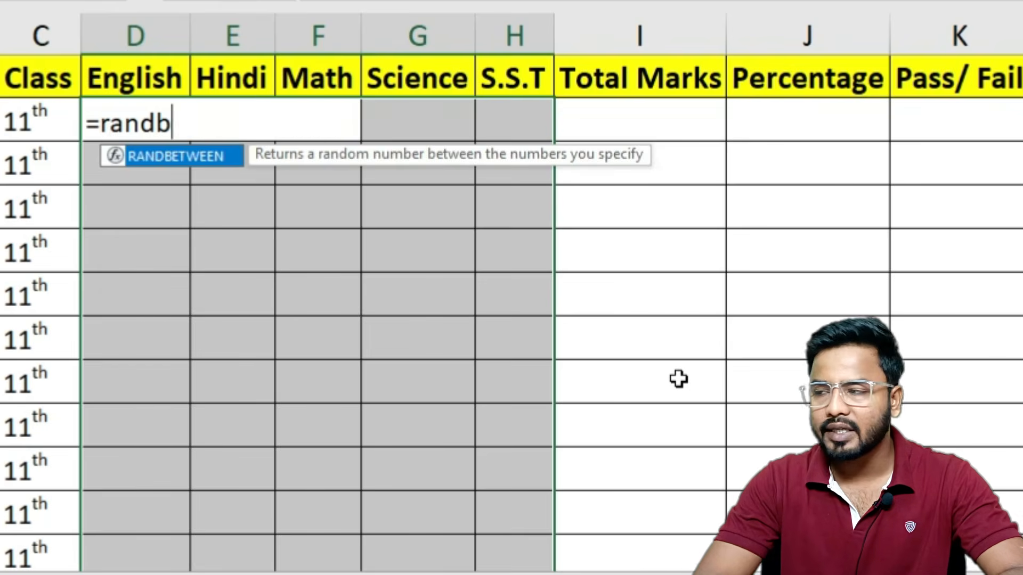
{"action": "key", "text": "Tab"}
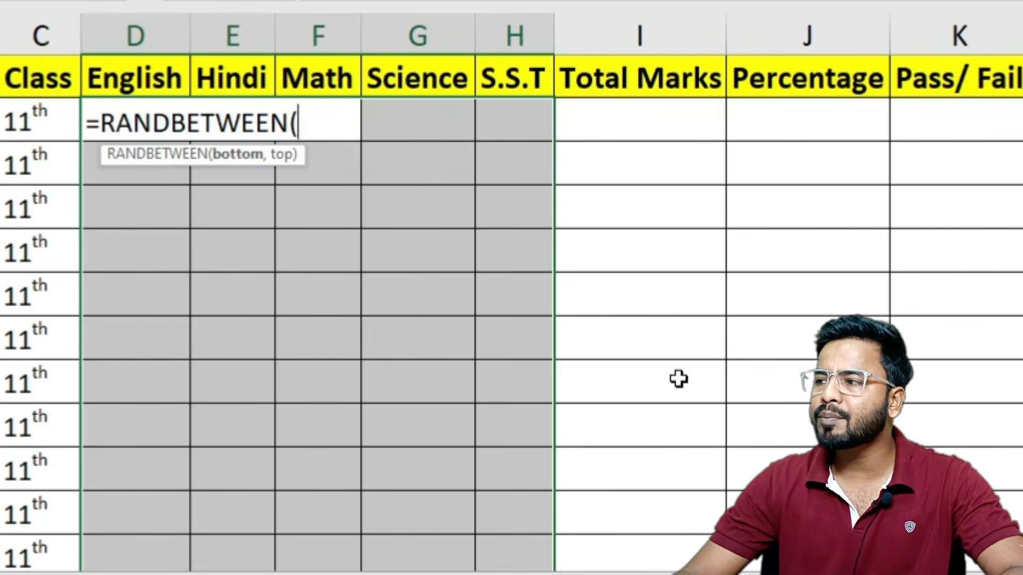
{"action": "type", "text": "33"}
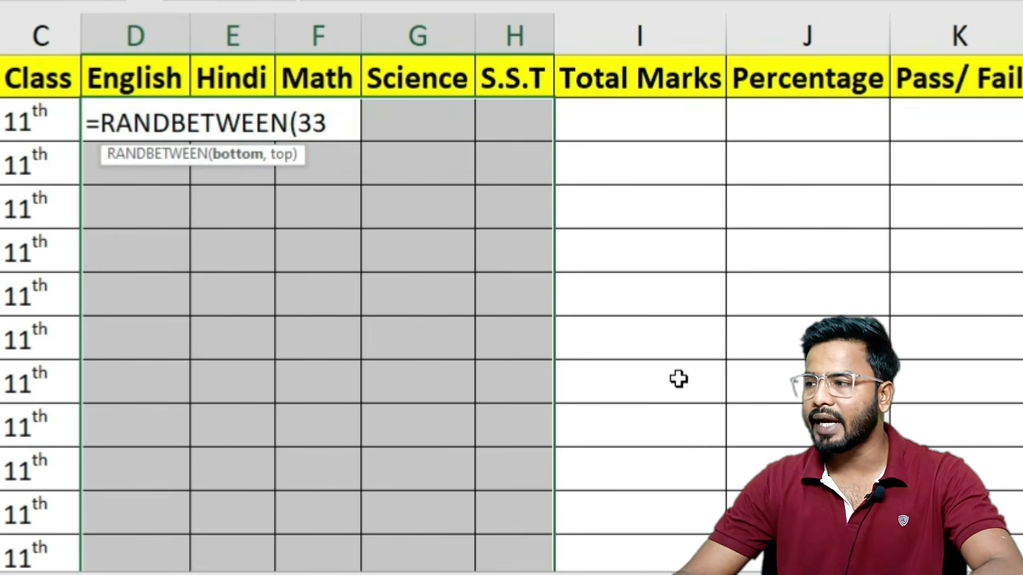
{"action": "type", "text": ",100"}
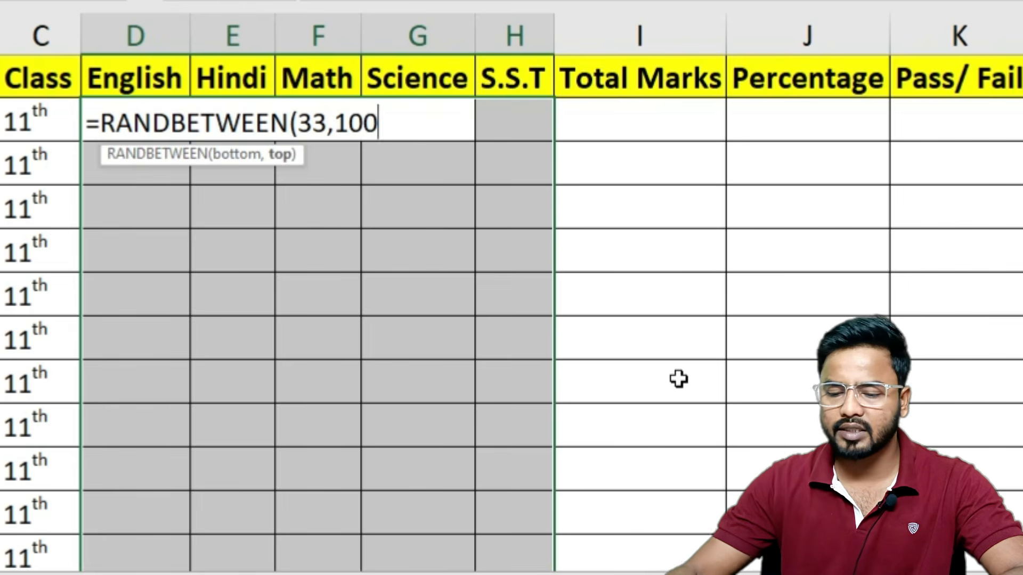
{"action": "type", "text": ")"}
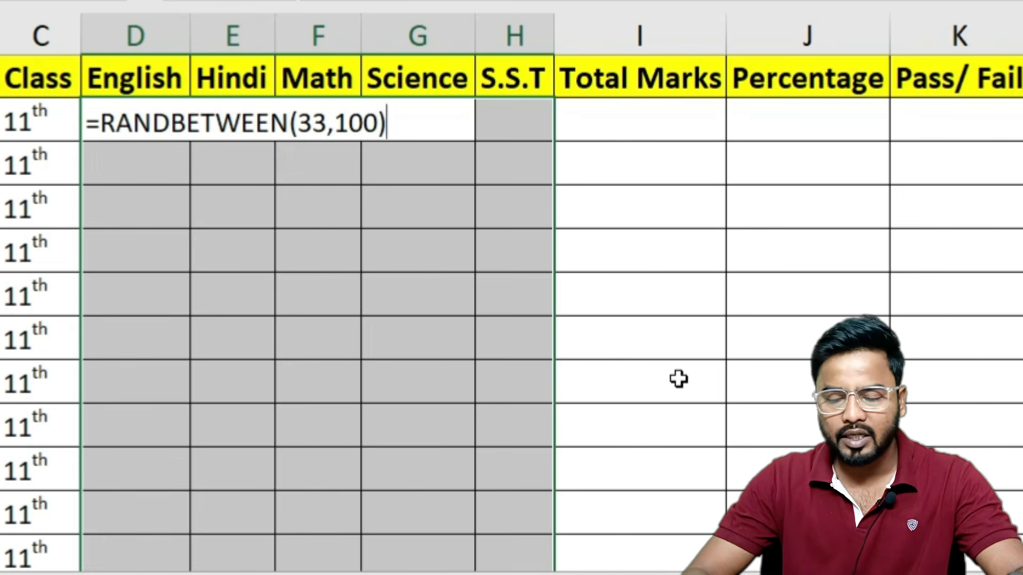
{"action": "key", "text": "ctrl+Return"}
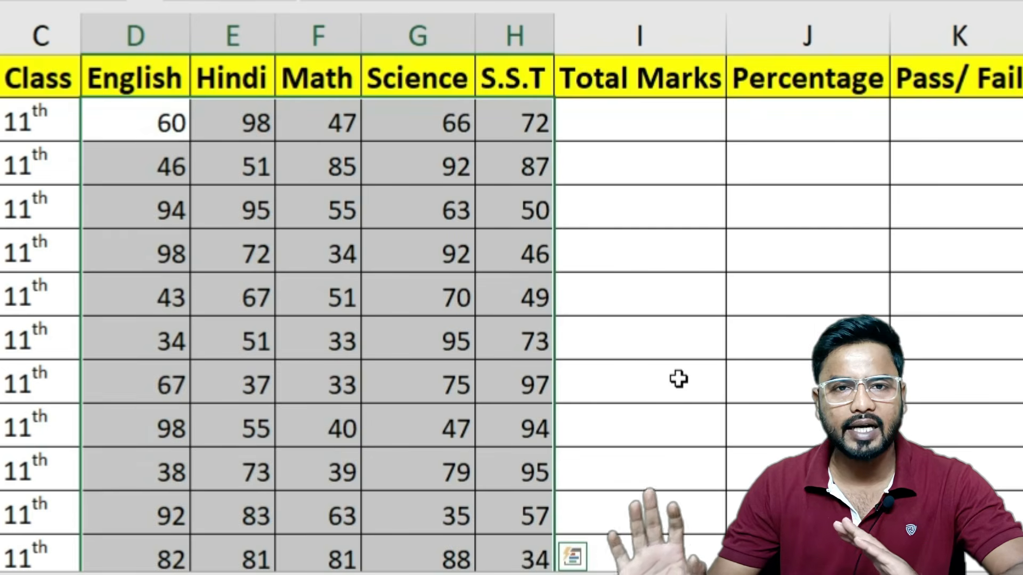
- Try to replace the random mark formulas in D2:H12 with values only through Paste Special, and undo the paste
{"action": "key", "text": "ctrl+c"}
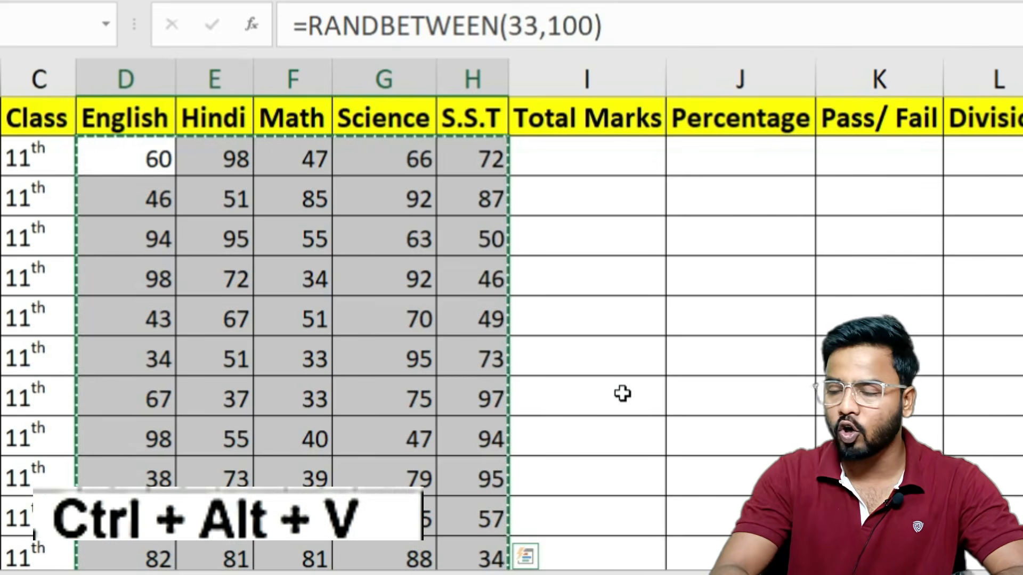
{"action": "key", "text": "ctrl+alt+v"}
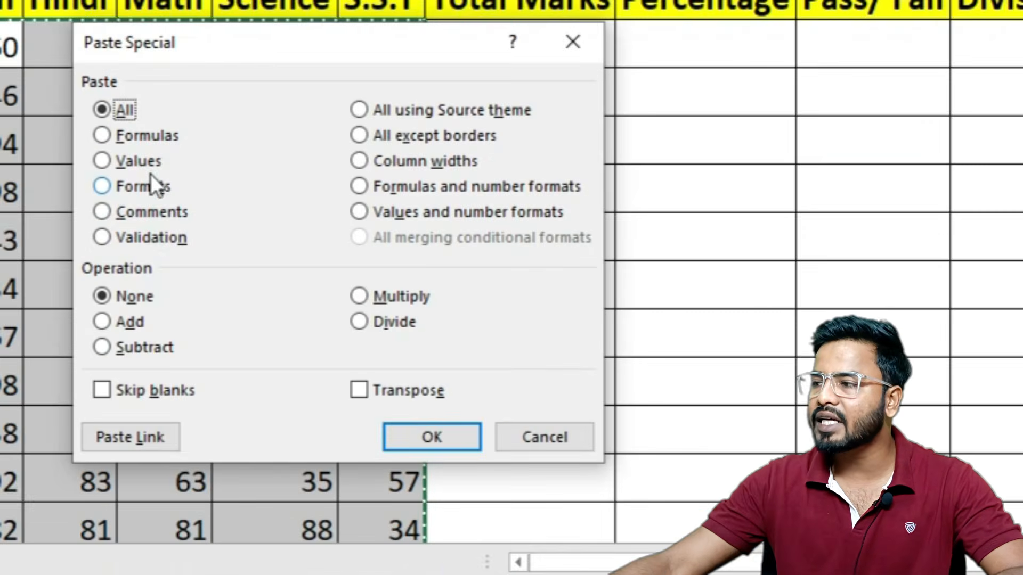
{"action": "left_click", "coordinate": [267, 255]}
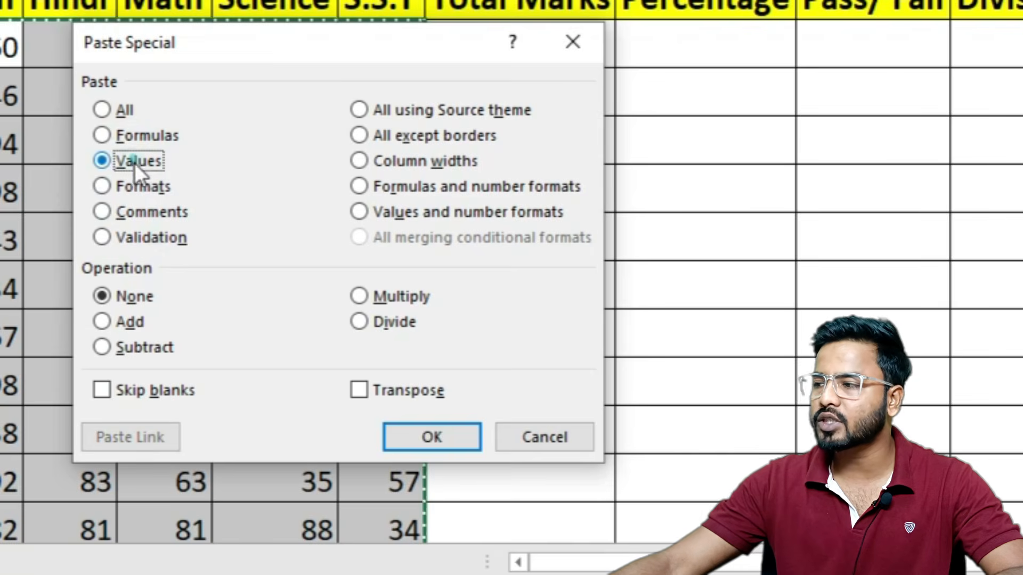
{"action": "left_click", "coordinate": [418, 437]}
{"action": "left_click", "coordinate": [347, 228]}
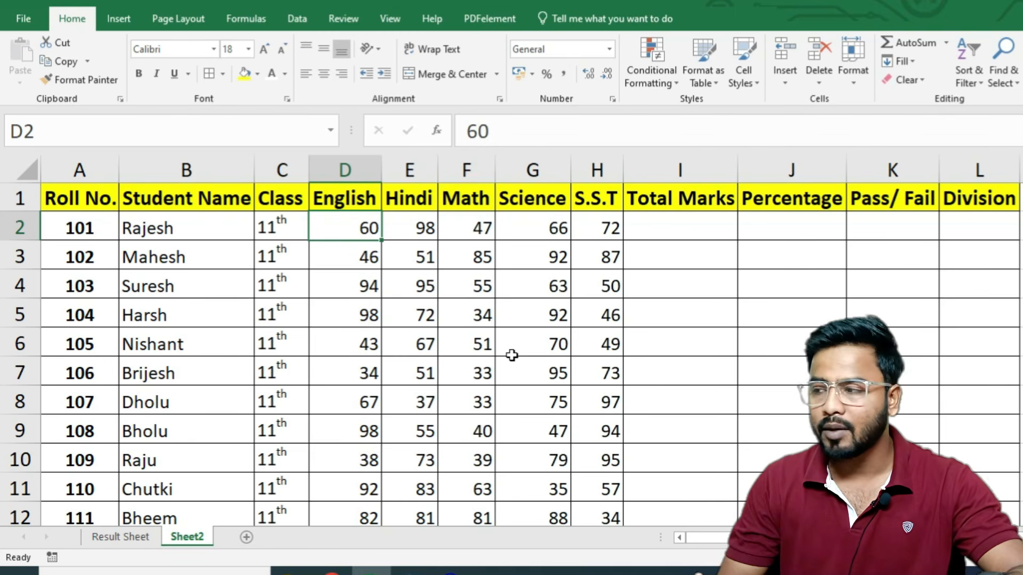
{"action": "key", "text": "ctrl+z"}
- Examine the formulas behind the English and Hindi marks in cells D2 and E2 without changing them
{"action": "left_click", "coordinate": [399, 328]}
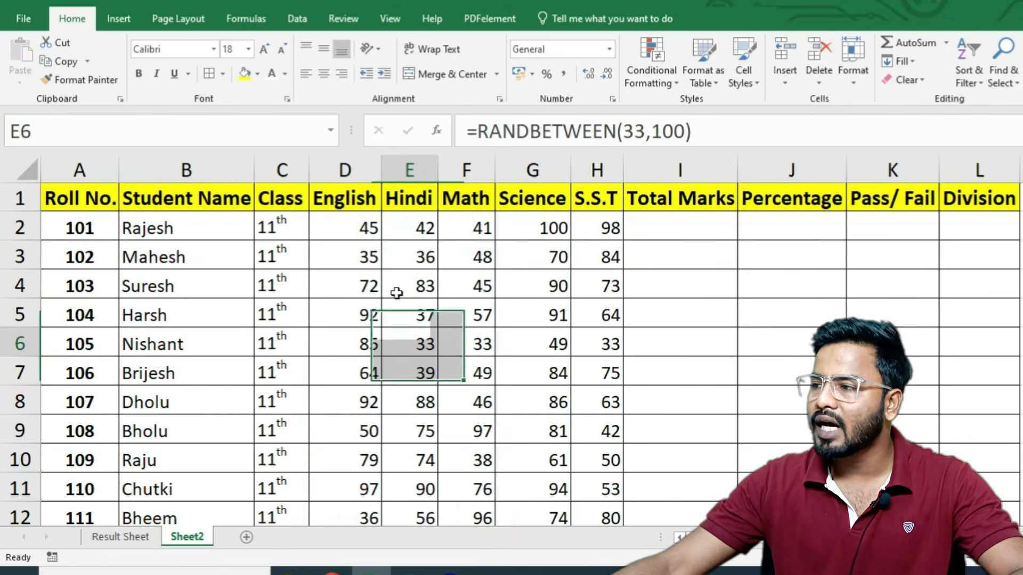
{"action": "left_click", "coordinate": [369, 230]}
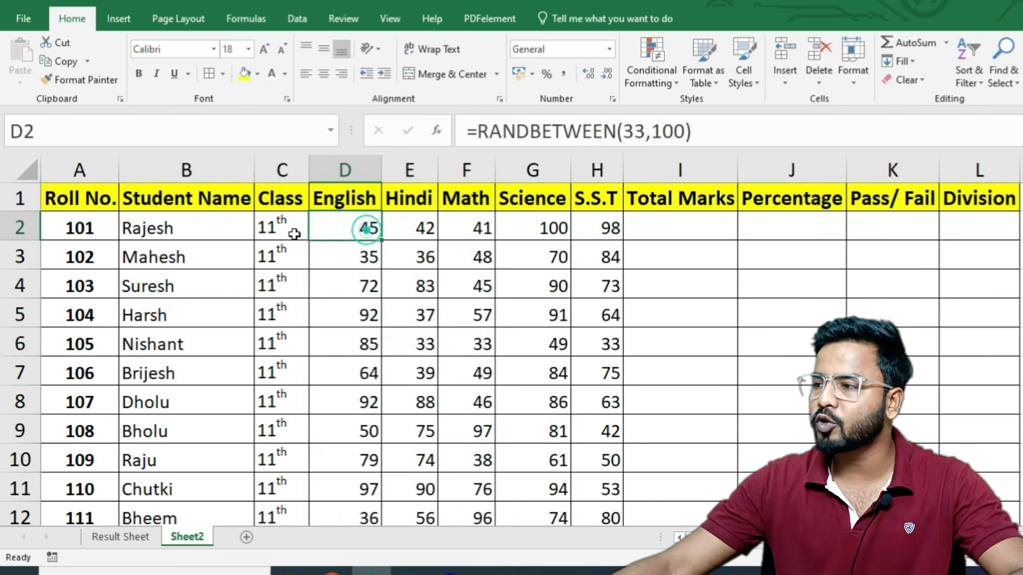
{"action": "left_click", "coordinate": [703, 128]}
{"action": "key", "text": "shift+Home"}
{"action": "key", "text": "Escape"}
{"action": "left_click", "coordinate": [430, 224]}
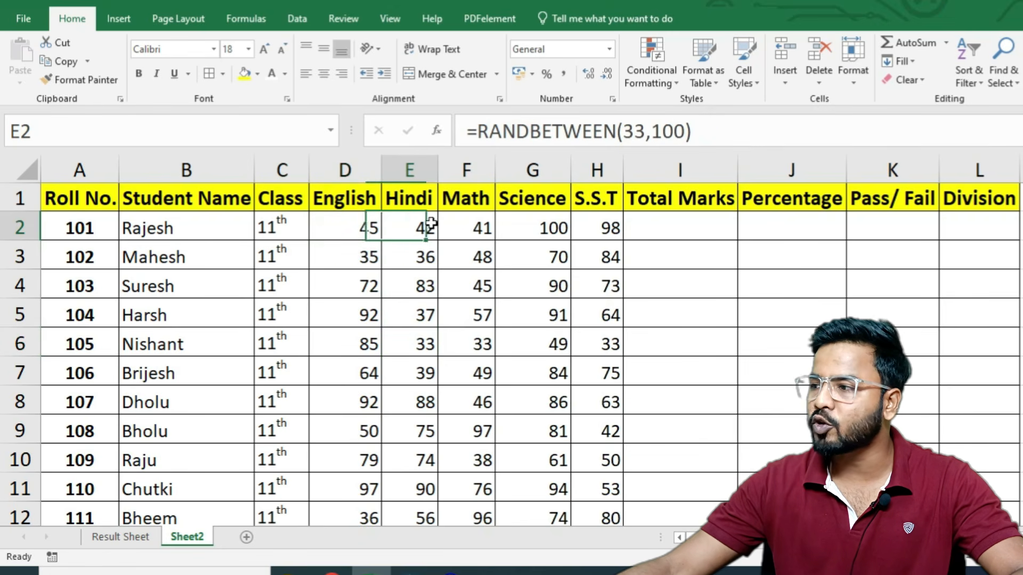
{"action": "left_click_drag", "start_coordinate": [695, 130], "coordinate": [452, 191]}
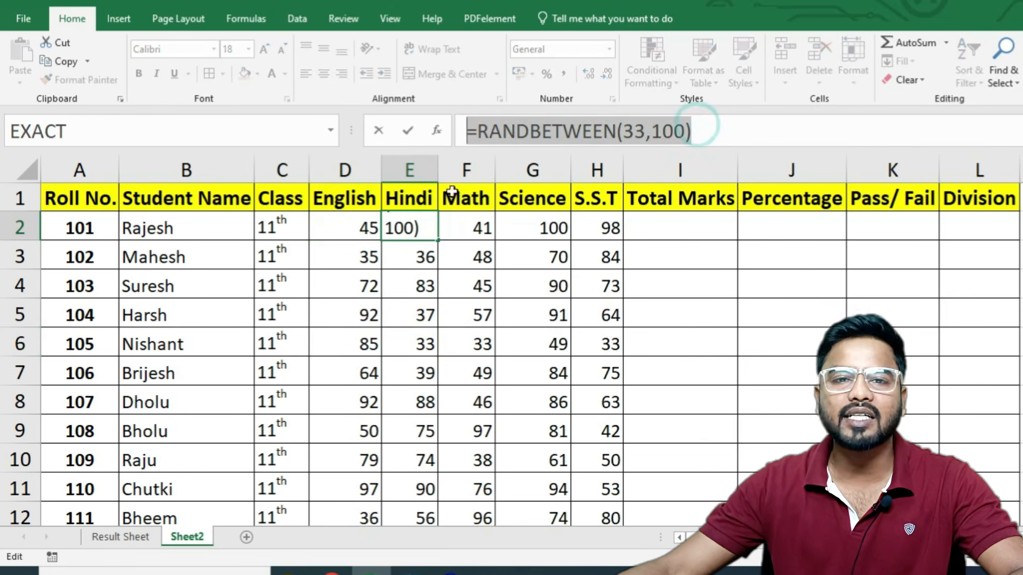
{"action": "key", "text": "Escape"}
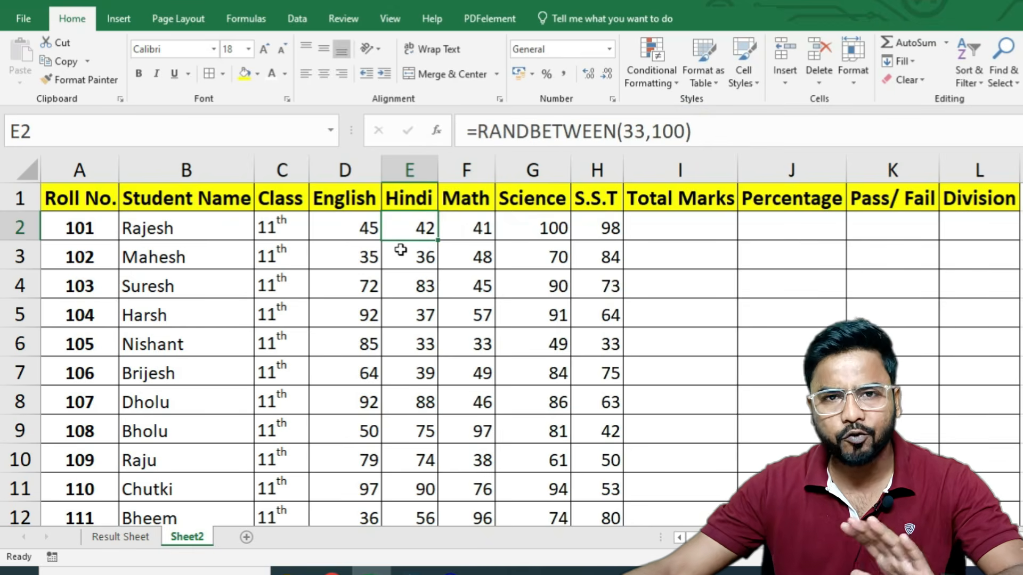
- Copy the marks in D2:H12 and paste them over themselves as values only with Paste Special
{"action": "left_click_drag", "start_coordinate": [354, 228], "coordinate": [586, 457]}
{"action": "scroll", "coordinate": [687, 422], "scroll_direction": "up", "scroll_amount": 1}
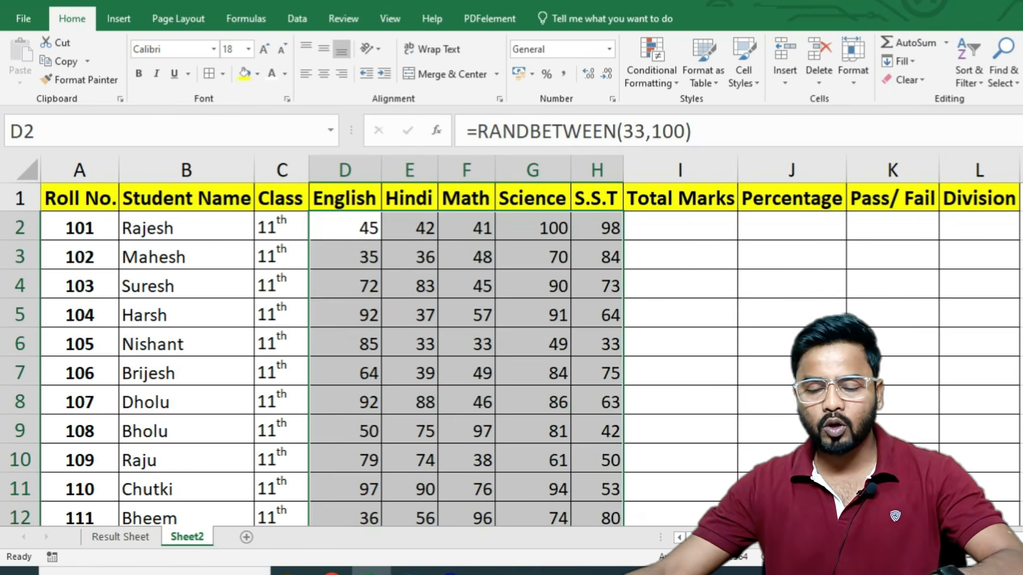
{"action": "key", "text": "ctrl+c"}
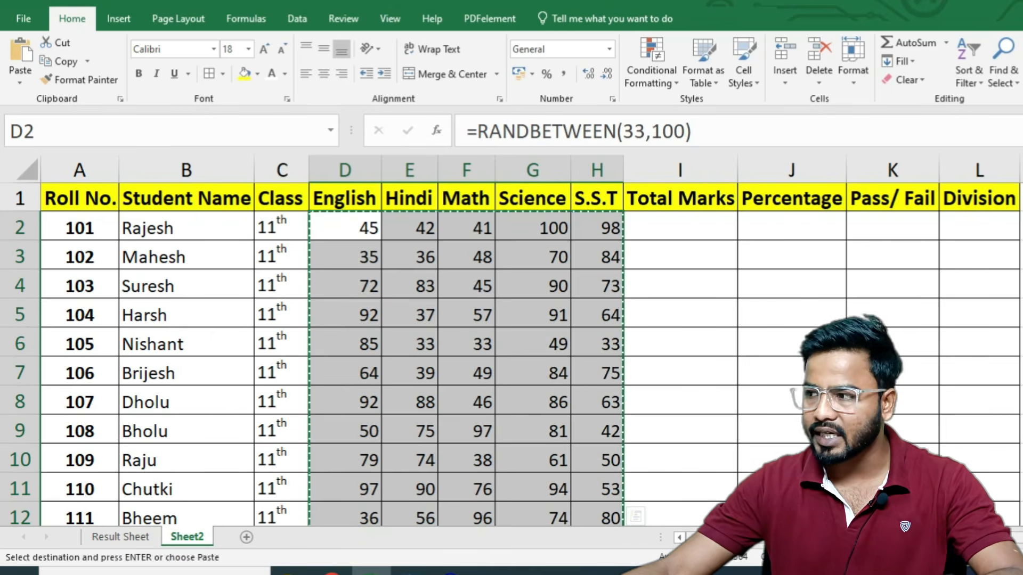
{"action": "key", "text": "ctrl+alt+v"}
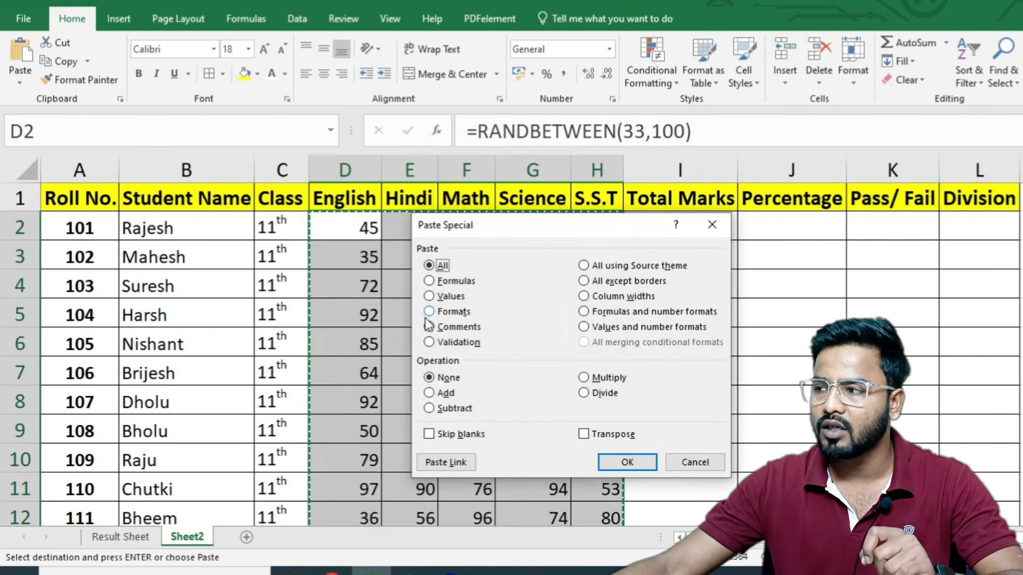
{"action": "left_click", "coordinate": [430, 296]}
{"action": "left_click", "coordinate": [627, 463]}
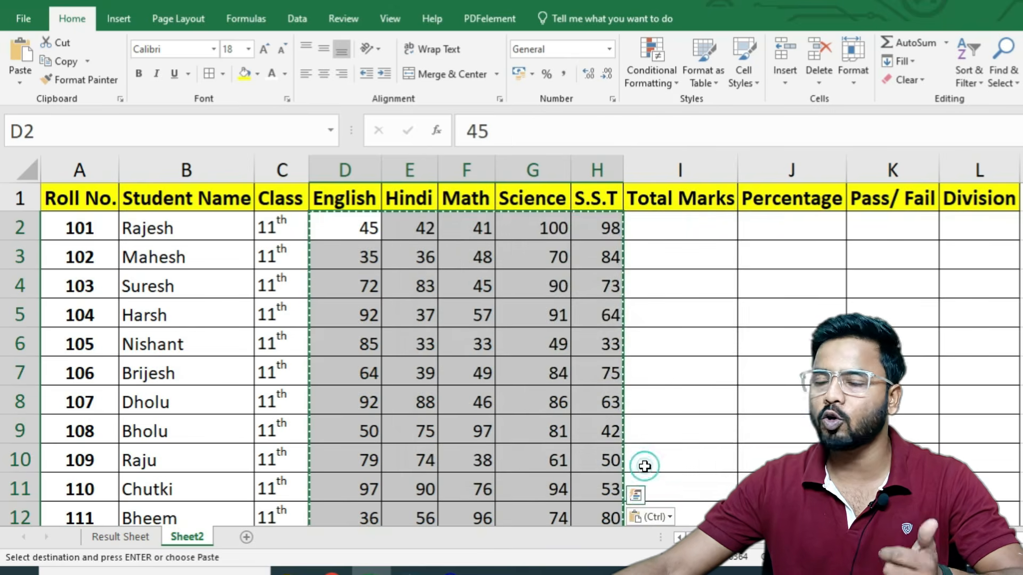
- Check that the English and Hindi marks in D2 and E2 hold plain values, and clear the copy marquee
{"action": "left_click", "coordinate": [356, 224]}
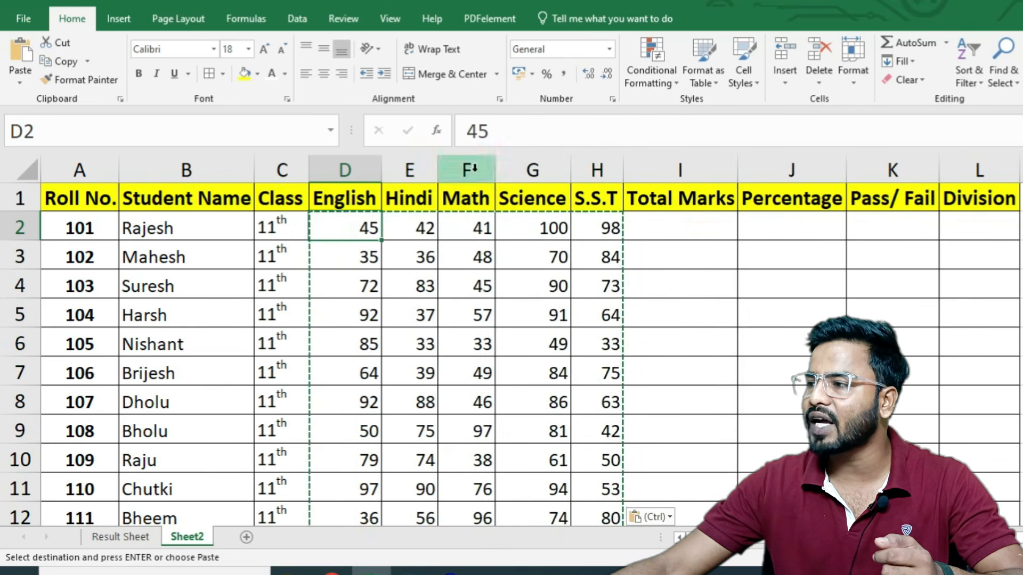
{"action": "left_click", "coordinate": [422, 223]}
{"action": "key", "text": "Escape"}
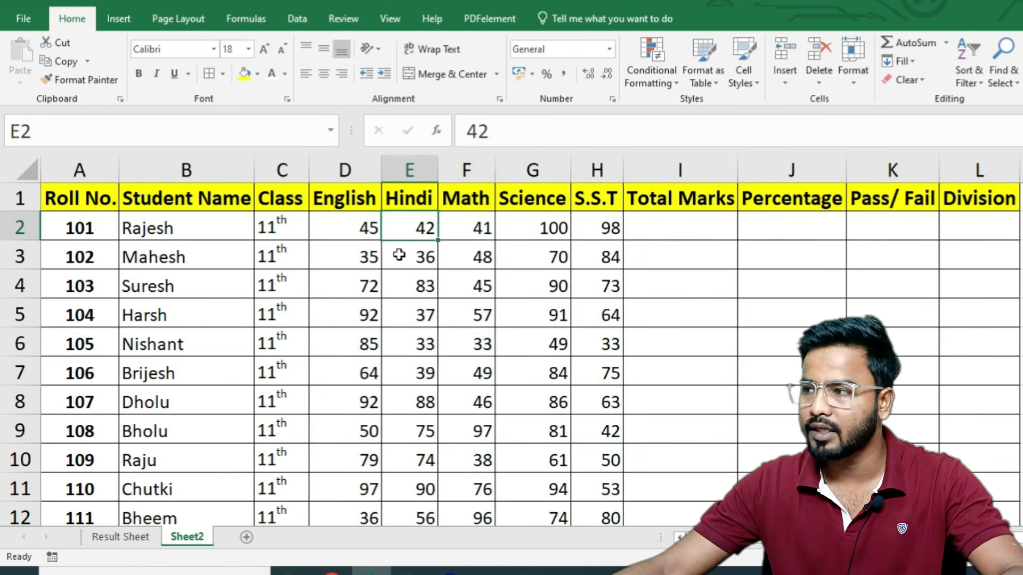
- Centre the subject marks in D2:H12 horizontally
{"action": "left_click_drag", "start_coordinate": [356, 226], "coordinate": [584, 505]}
{"action": "scroll", "coordinate": [582, 435], "scroll_direction": "down", "scroll_amount": 1}
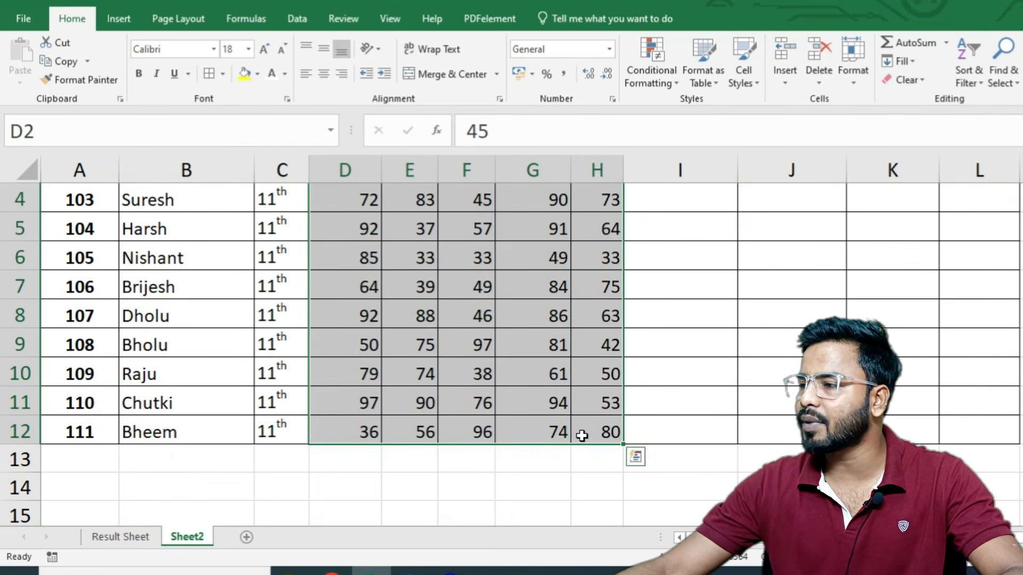
{"action": "left_click", "coordinate": [324, 73]}
{"action": "scroll", "coordinate": [460, 259], "scroll_direction": "up", "scroll_amount": 1}
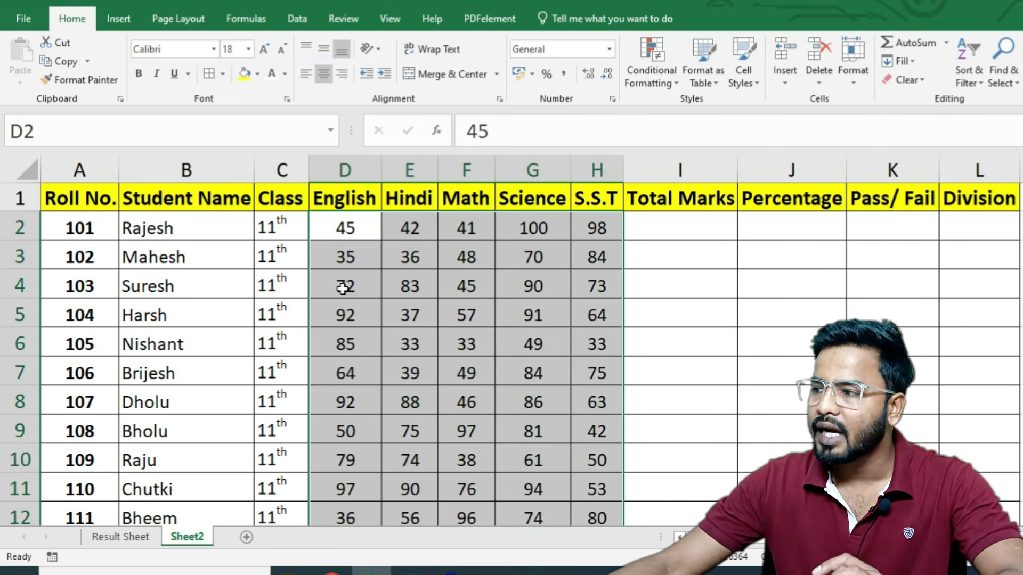
{"action": "left_click", "coordinate": [407, 288]}
- Set the column width of the subject columns D to H to 8, keeping their headings at font size 20
{"action": "left_click_drag", "start_coordinate": [349, 201], "coordinate": [596, 198]}
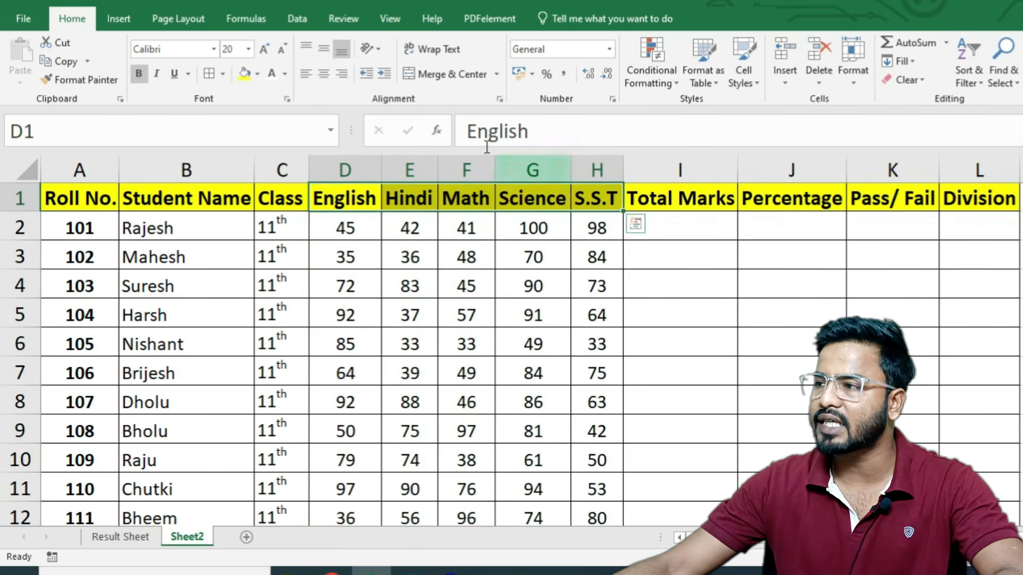
{"action": "left_click", "coordinate": [284, 50]}
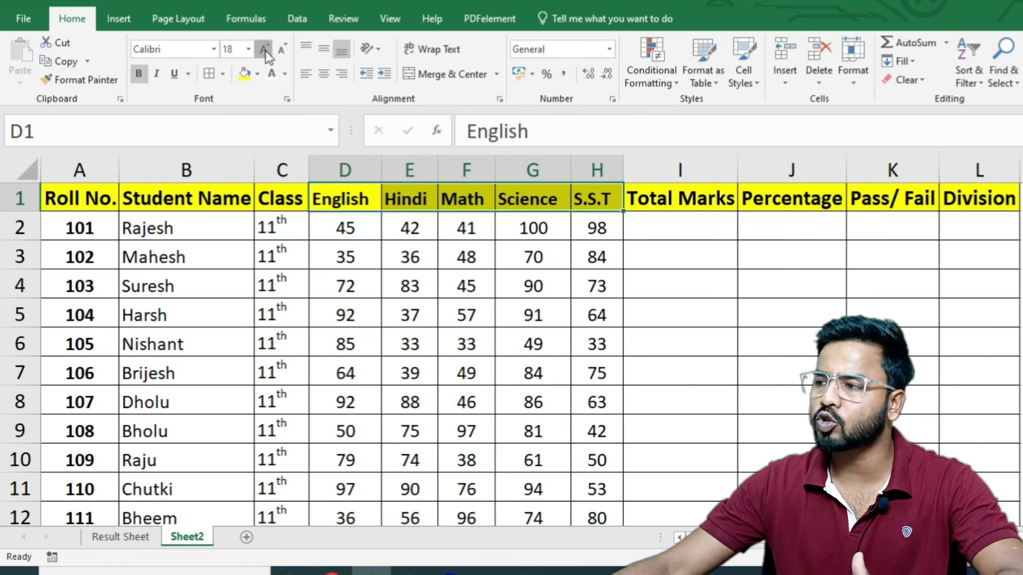
{"action": "left_click", "coordinate": [265, 50]}
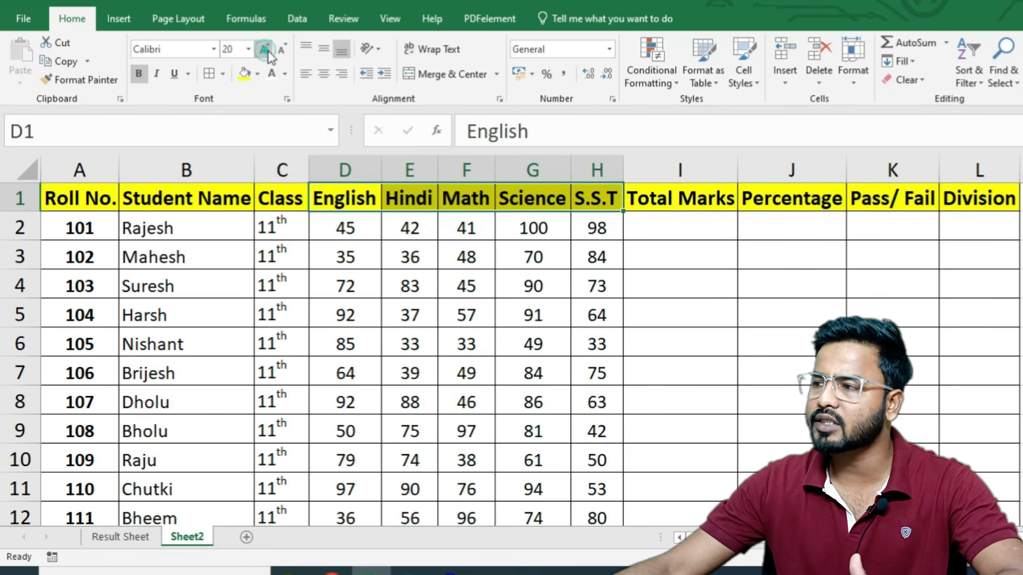
{"action": "left_click", "coordinate": [859, 75]}
{"action": "left_click", "coordinate": [874, 163]}
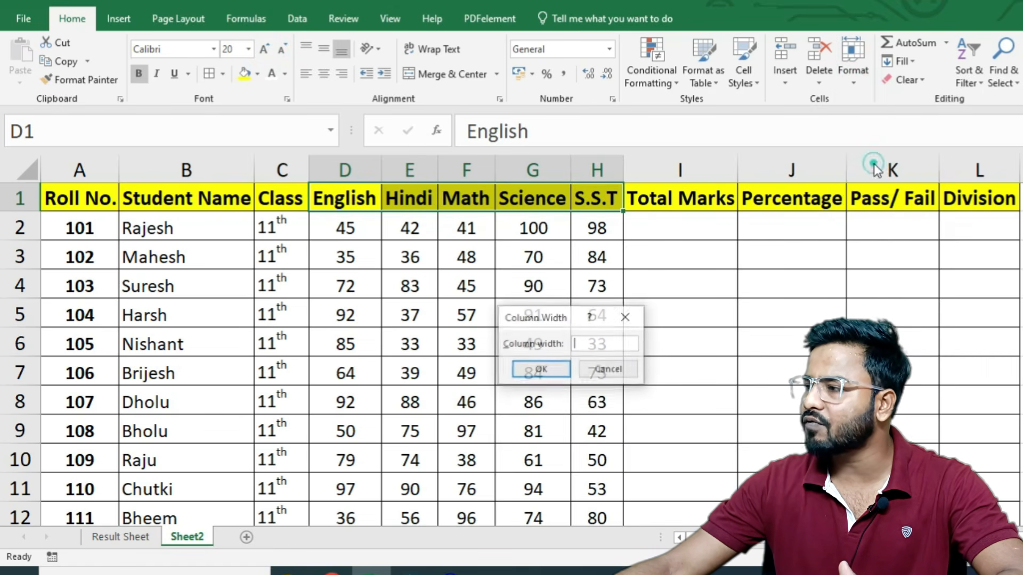
{"action": "type", "text": "8"}
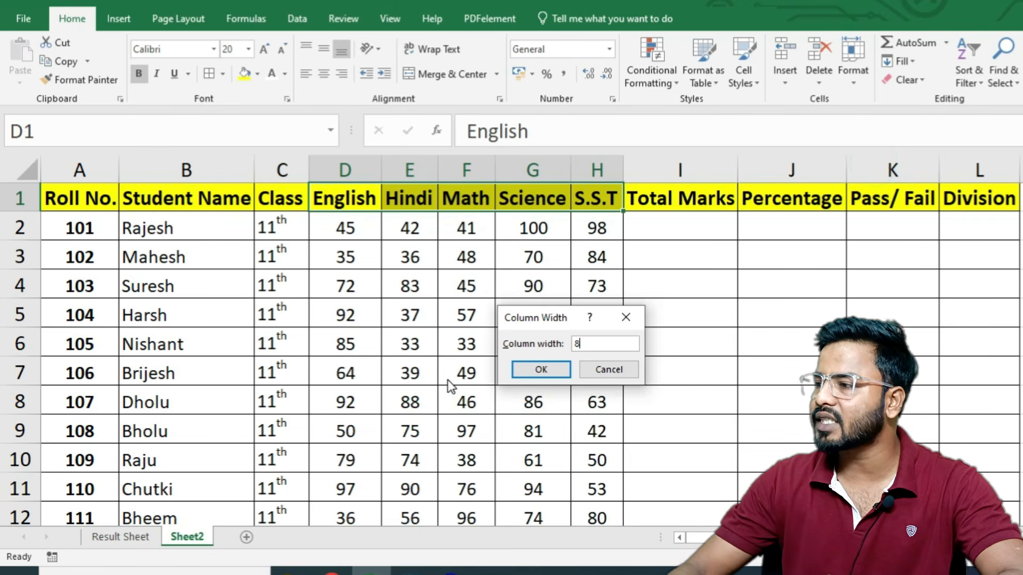
{"action": "key", "text": "Return"}
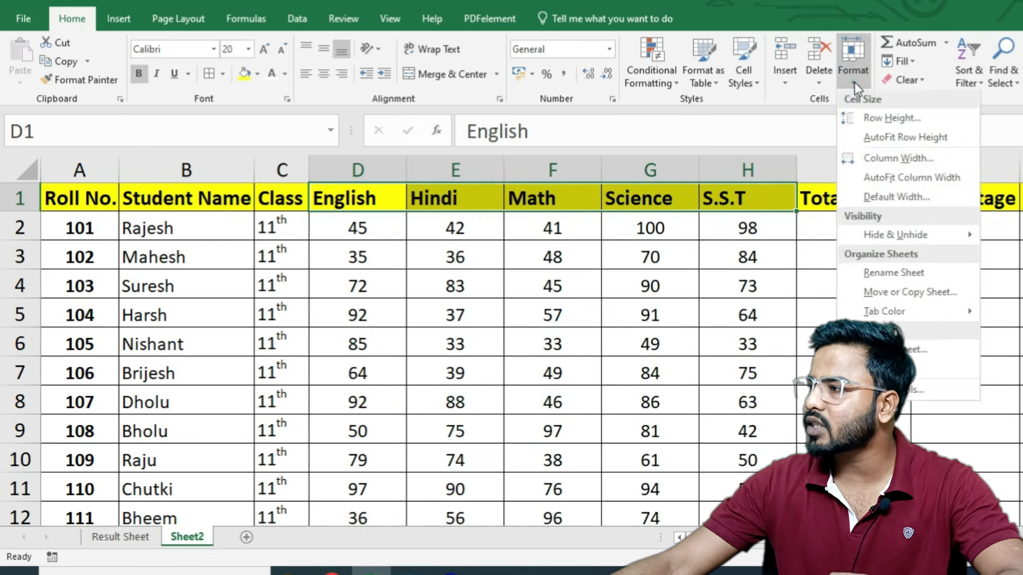
- Reduce the column width of the subject columns D to H to 7
{"action": "left_click", "coordinate": [878, 162]}
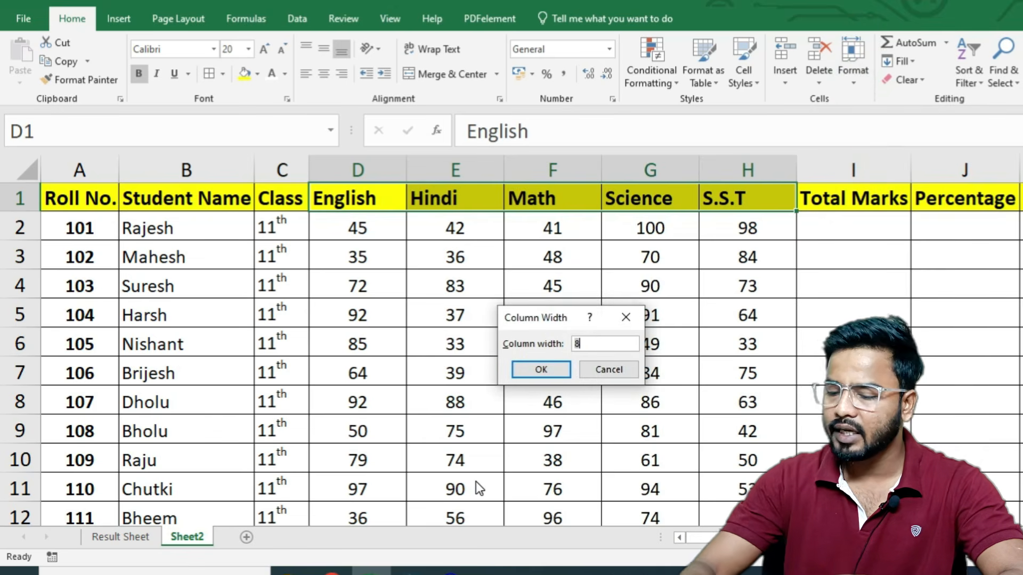
{"action": "type", "text": "7"}
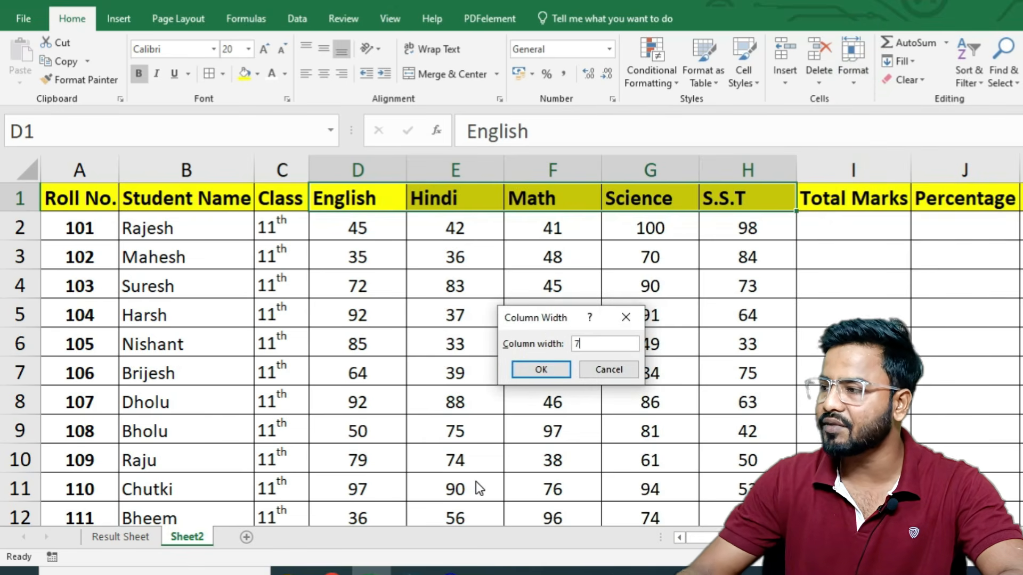
{"action": "key", "text": "Return"}
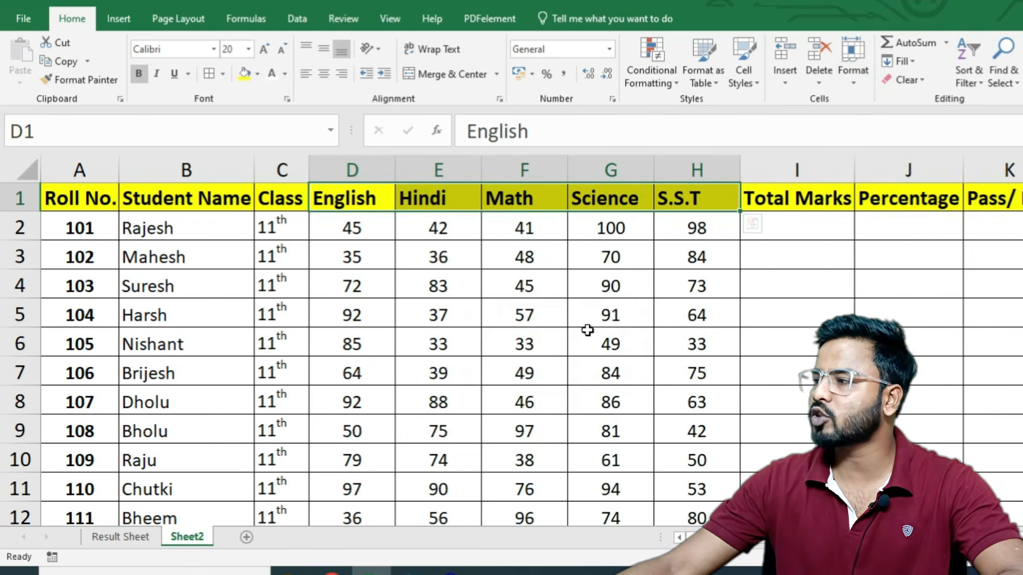
{"action": "left_click", "coordinate": [724, 306]}
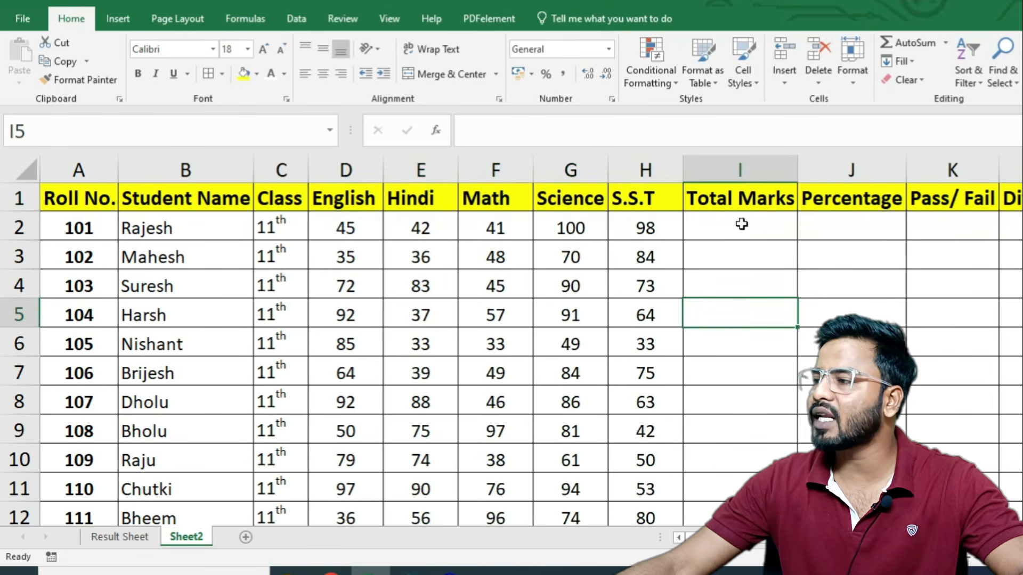
- Total the first student's marks in I2 with AutoSum, using =SUM(D2:H2)
{"action": "left_click", "coordinate": [739, 228]}
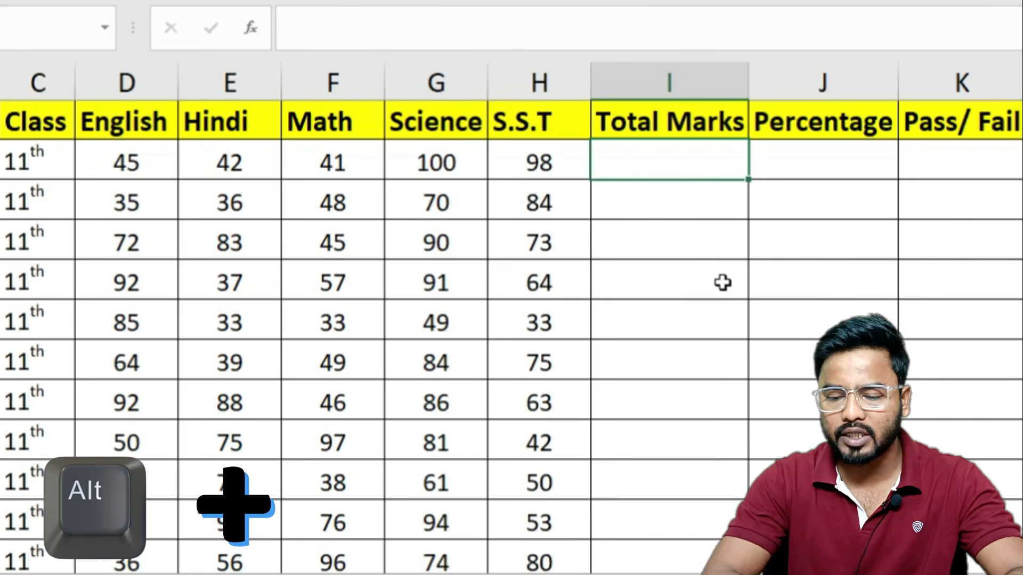
{"action": "key", "text": "alt+equal"}
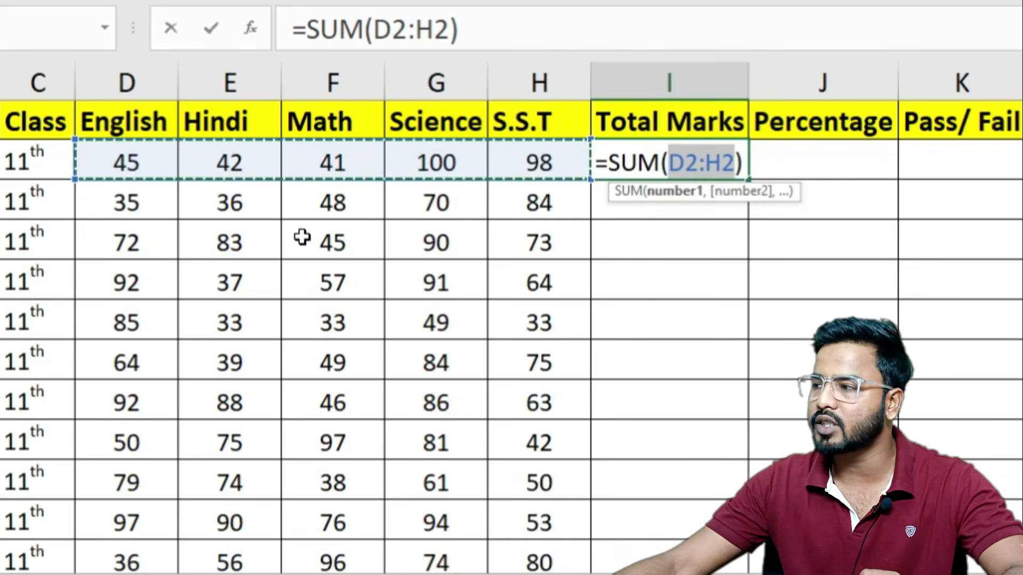
{"action": "key", "text": "Return"}
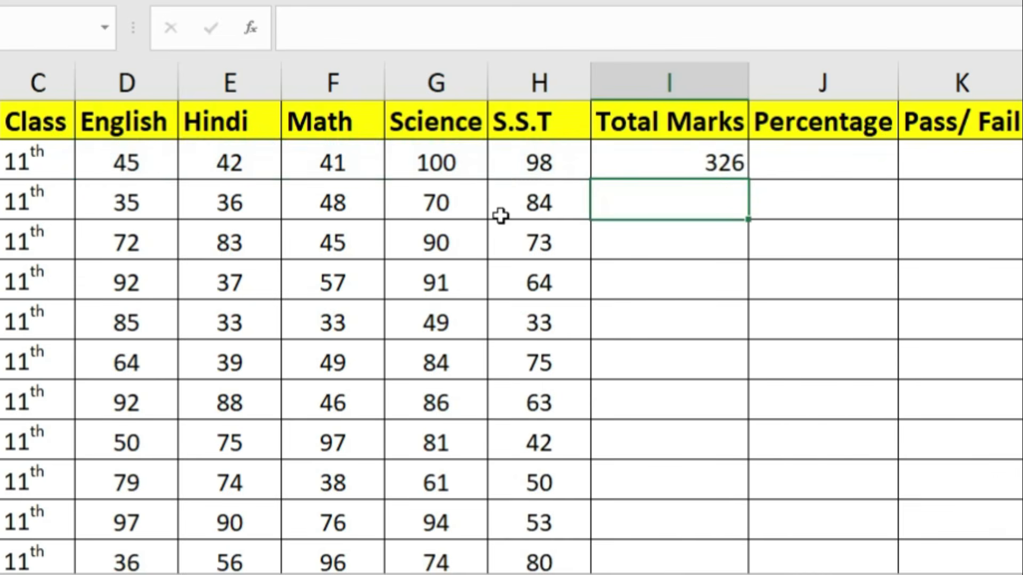
- Enter =SUM(D3:H3) in I3 for the second student and fill the total formulas down to row 12
{"action": "type", "text": "=sum"}
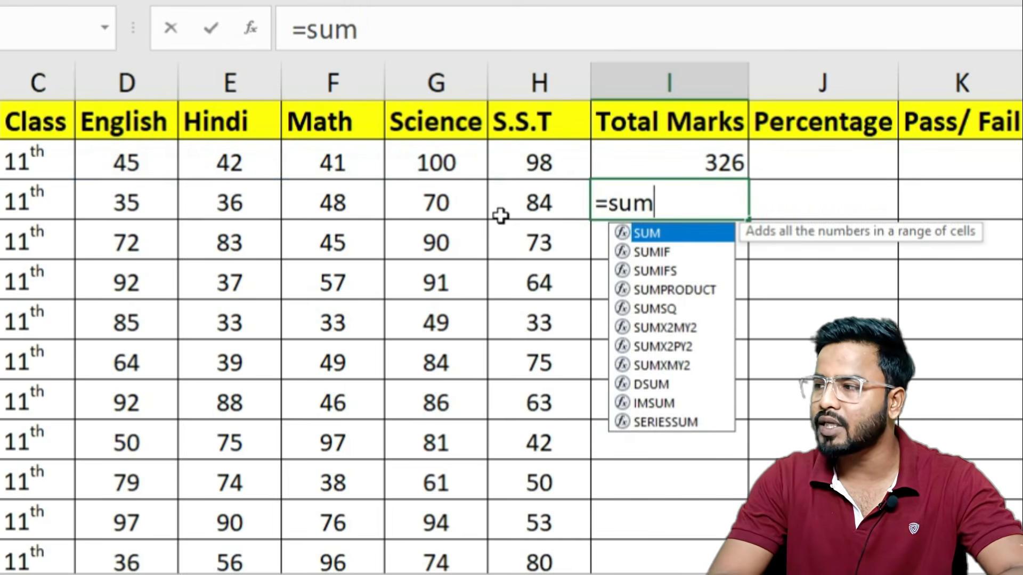
{"action": "key", "text": "Tab"}
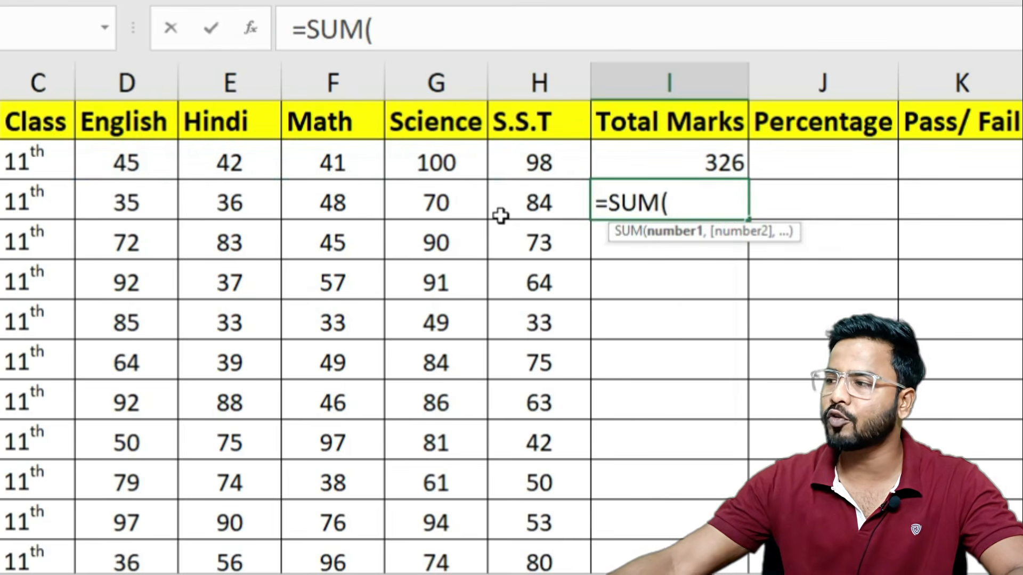
{"action": "left_click_drag", "start_coordinate": [122, 201], "coordinate": [536, 213]}
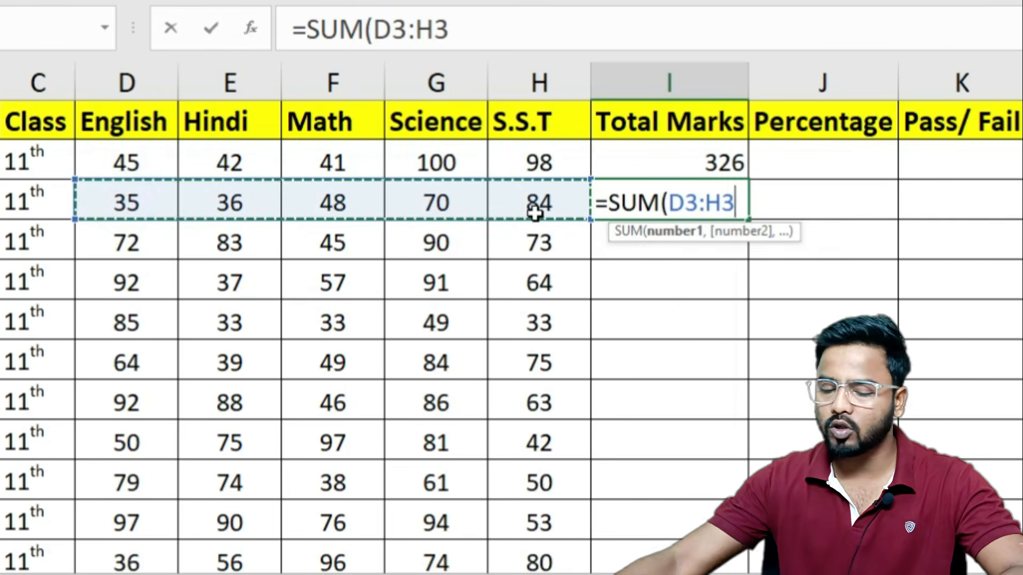
{"action": "type", "text": ")"}
{"action": "key", "text": "Return"}
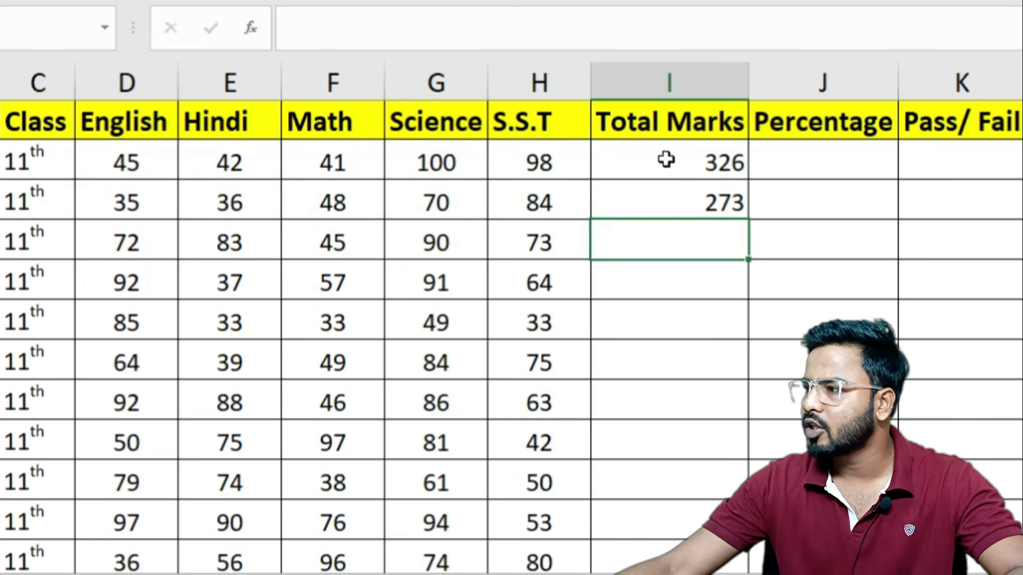
{"action": "left_click_drag", "start_coordinate": [684, 164], "coordinate": [692, 205]}
{"action": "double_click", "coordinate": [746, 221]}
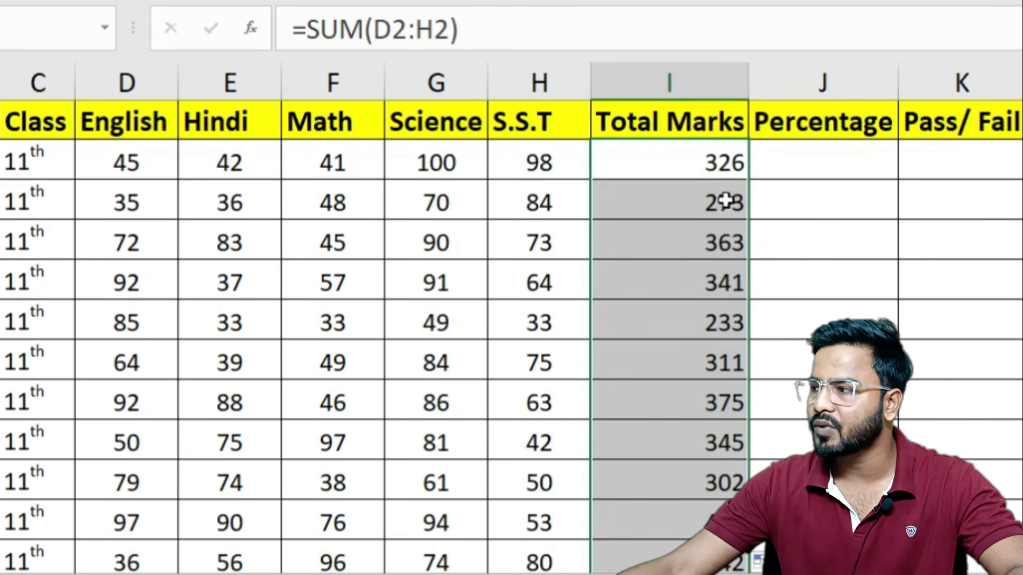
- Shorten the Total Marks heading in I1 to "T. Marks" and autofit the width of column I
{"action": "double_click", "coordinate": [685, 128]}
{"action": "left_click", "coordinate": [686, 128]}
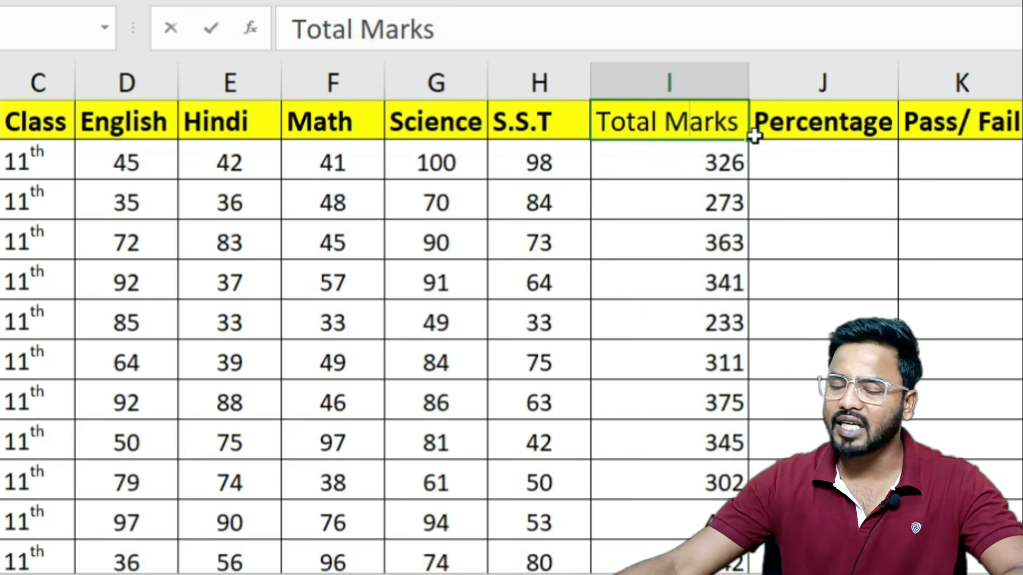
{"action": "key", "text": "Escape"}
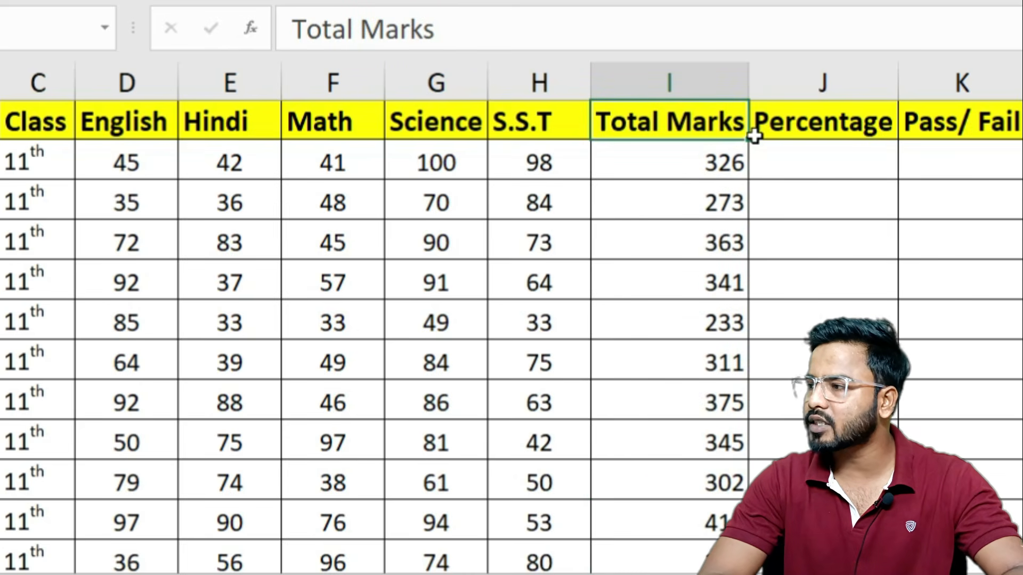
{"action": "type", "text": "To"}
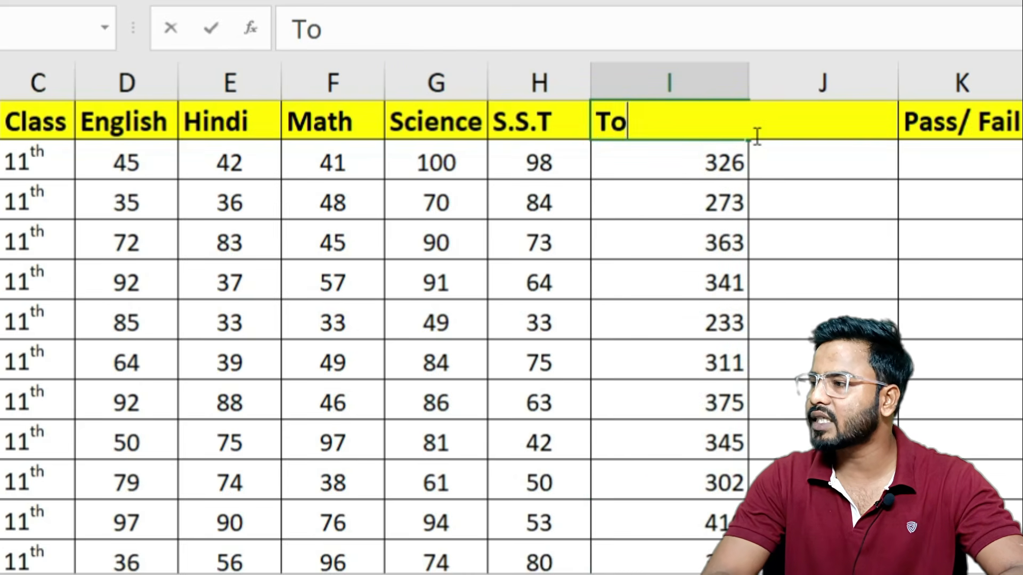
{"action": "type", "text": "t"}
{"action": "key", "text": "BackSpace"}
{"action": "key", "text": "BackSpace"}
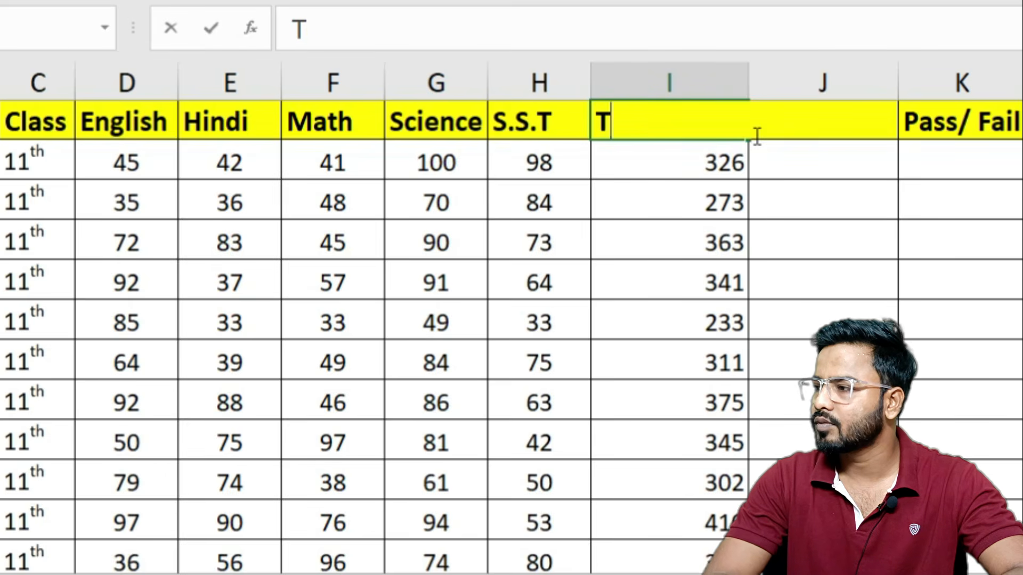
{"action": "type", "text": ". Marks"}
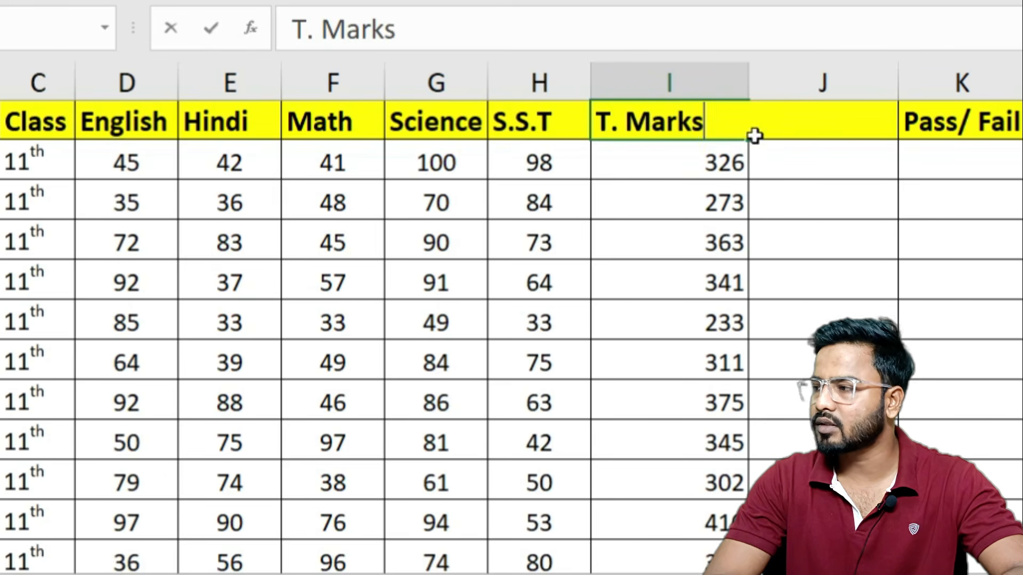
{"action": "key", "text": "Return"}
{"action": "double_click", "coordinate": [750, 81]}
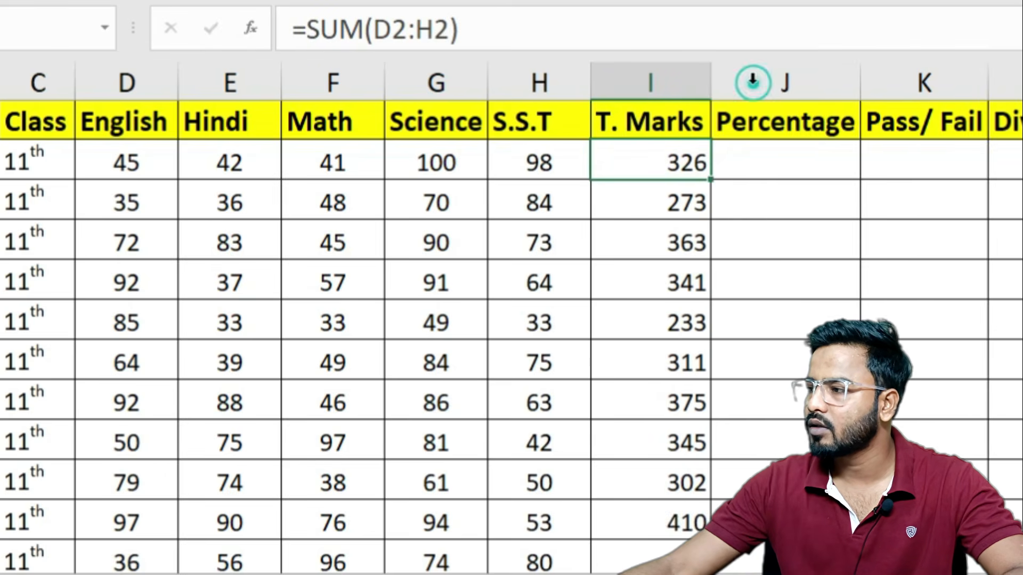
- Centre the total marks in I2:I12 horizontally
{"action": "left_click_drag", "start_coordinate": [659, 182], "coordinate": [712, 479]}
{"action": "scroll", "coordinate": [713, 479], "scroll_direction": "up", "scroll_amount": 1}
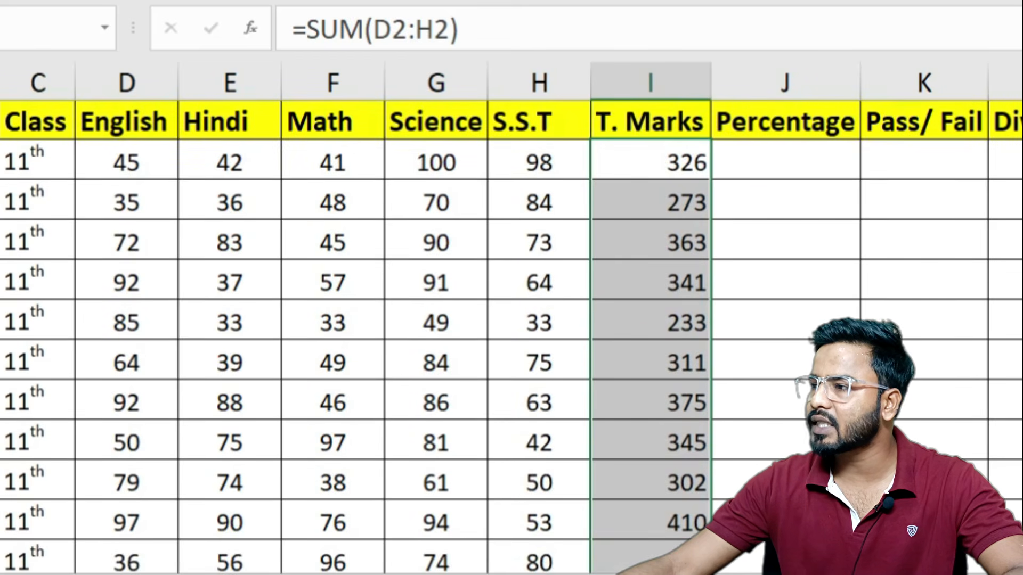
{"action": "key", "text": "ctrl+e"}
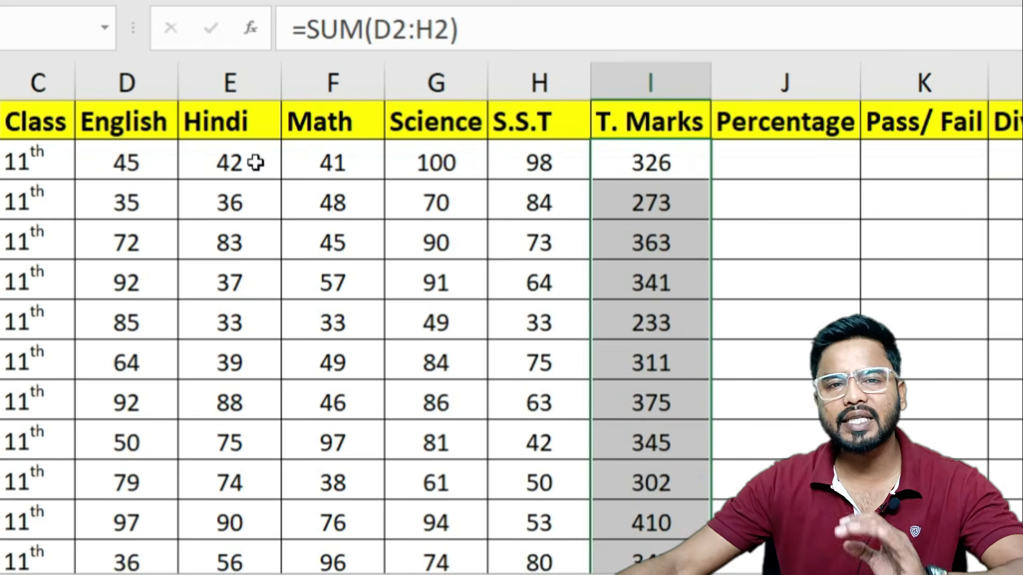
{"action": "left_click", "coordinate": [790, 158]}
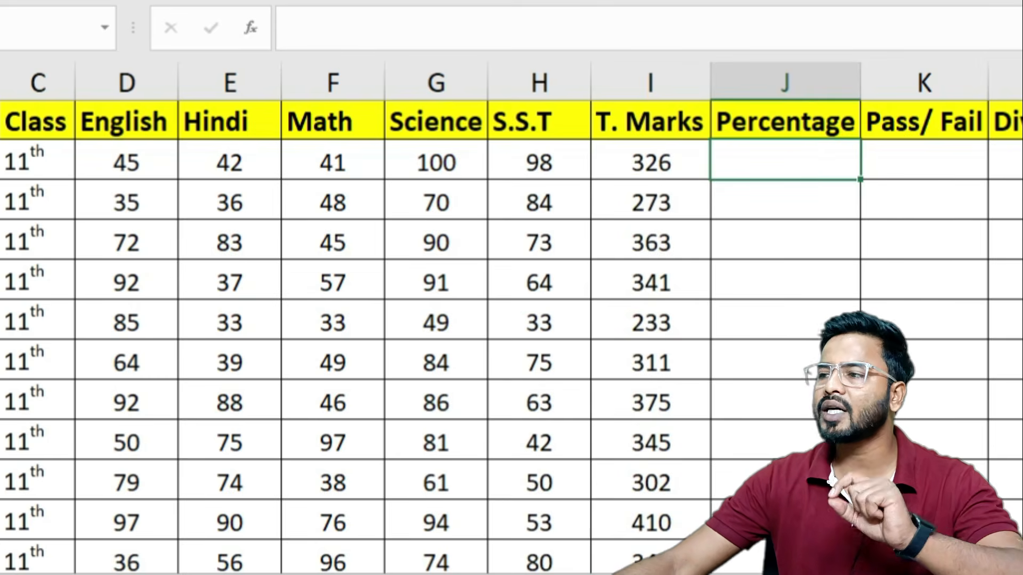
{"action": "key", "text": "Left"}
{"action": "left_click", "coordinate": [1, 200]}
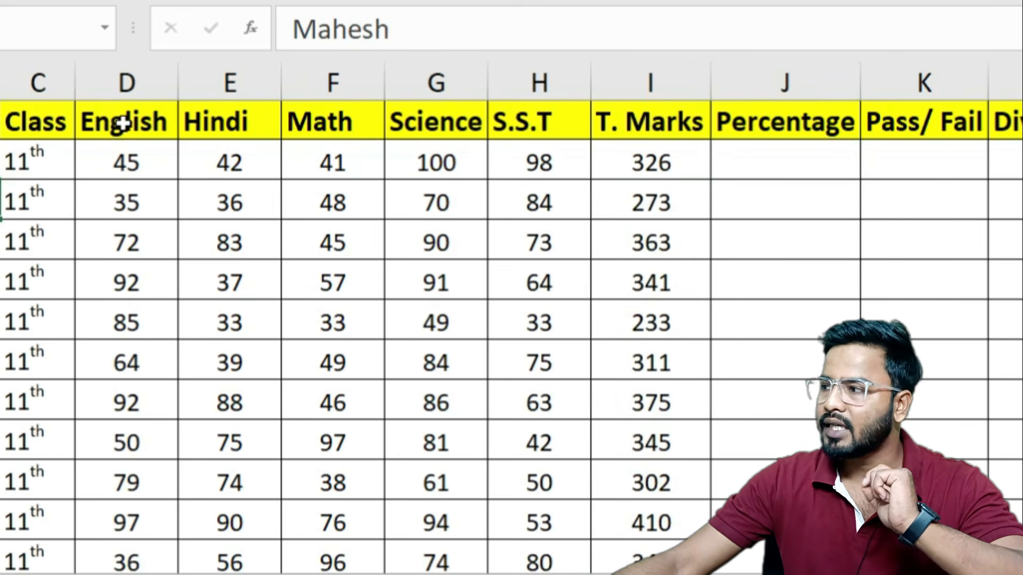
{"action": "left_click", "coordinate": [668, 166]}
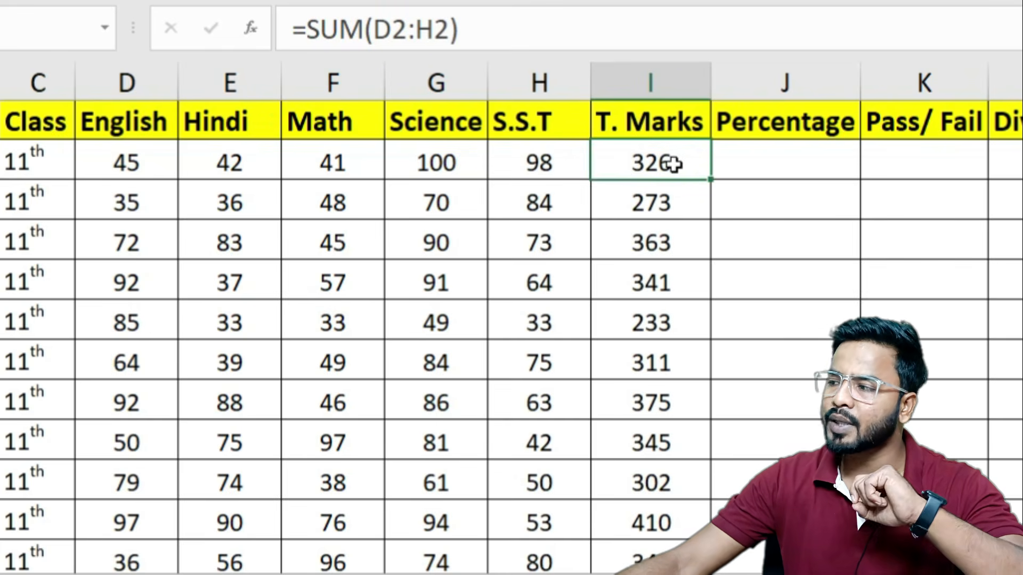
- Calculate the first student's percentage in J2 with the formula =I2*100/500
{"action": "left_click", "coordinate": [785, 168]}
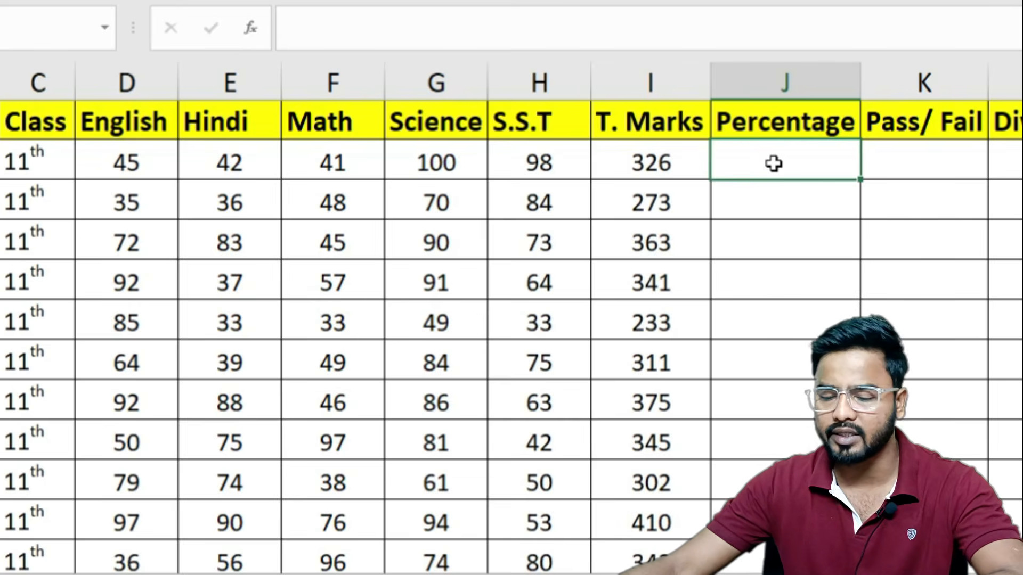
{"action": "double_click", "coordinate": [774, 164]}
{"action": "type", "text": "="}
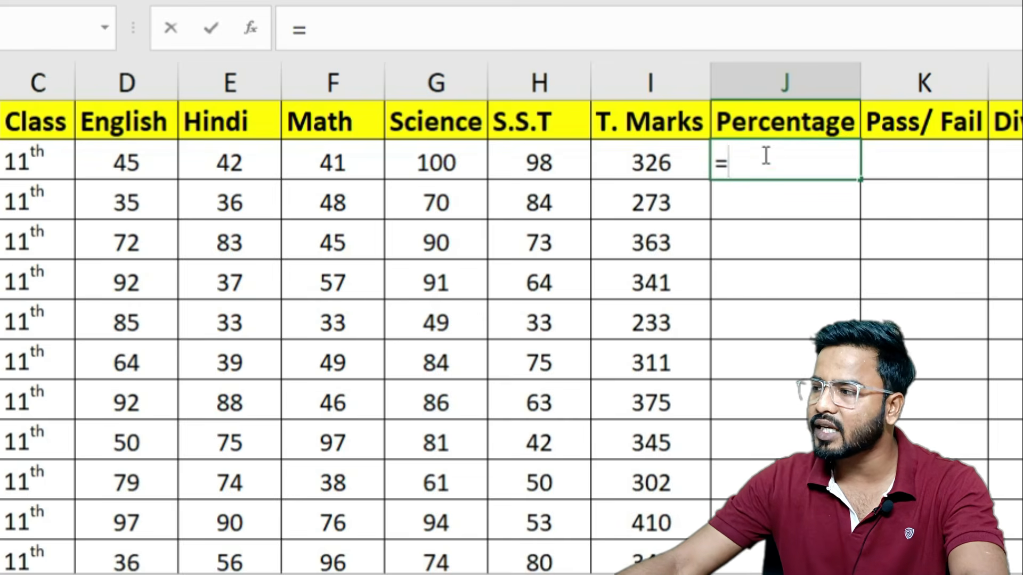
{"action": "left_click", "coordinate": [638, 167]}
{"action": "type", "text": "*10"}
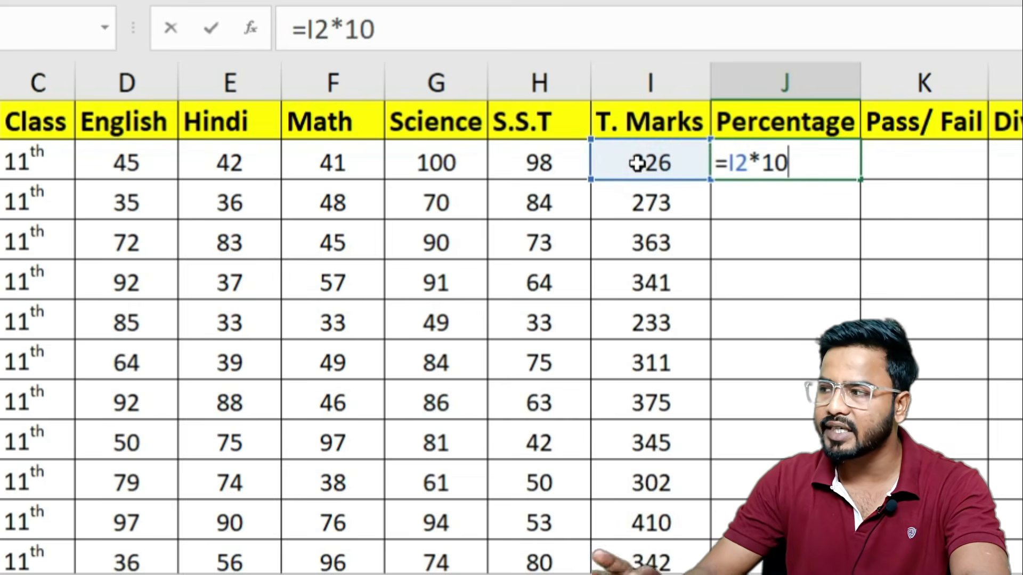
{"action": "type", "text": "0/"}
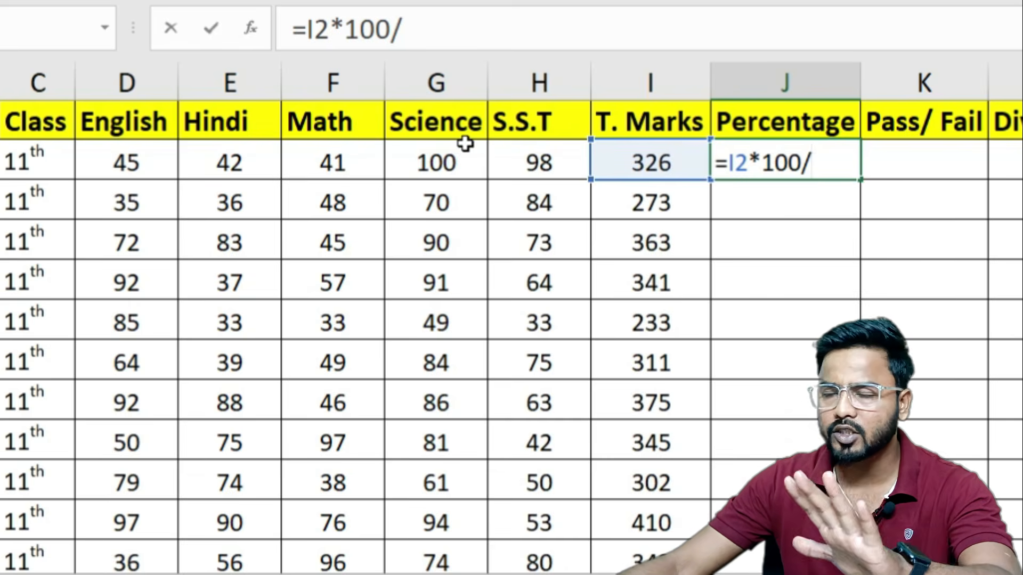
{"action": "type", "text": "500"}
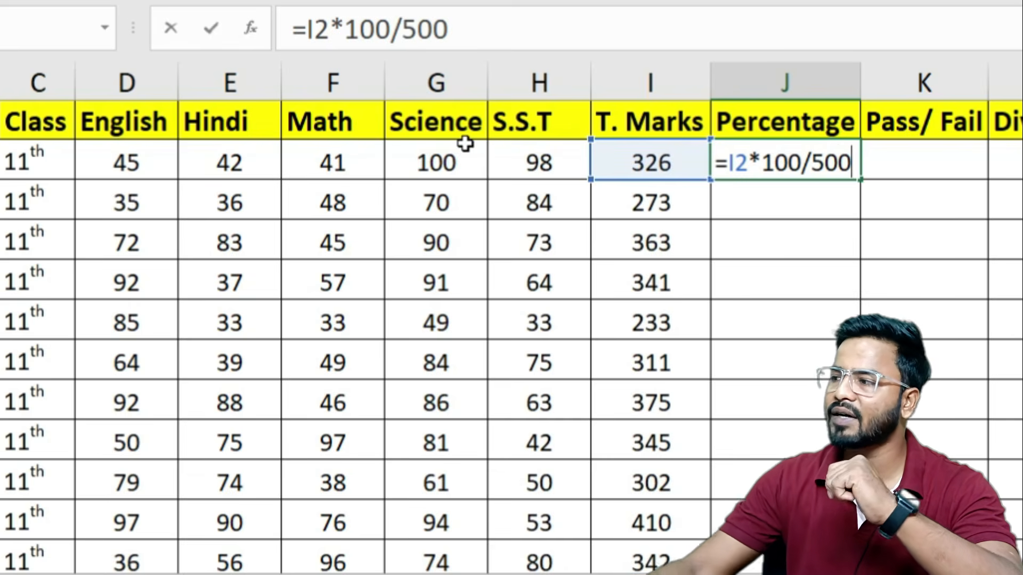
{"action": "key", "text": "Return"}
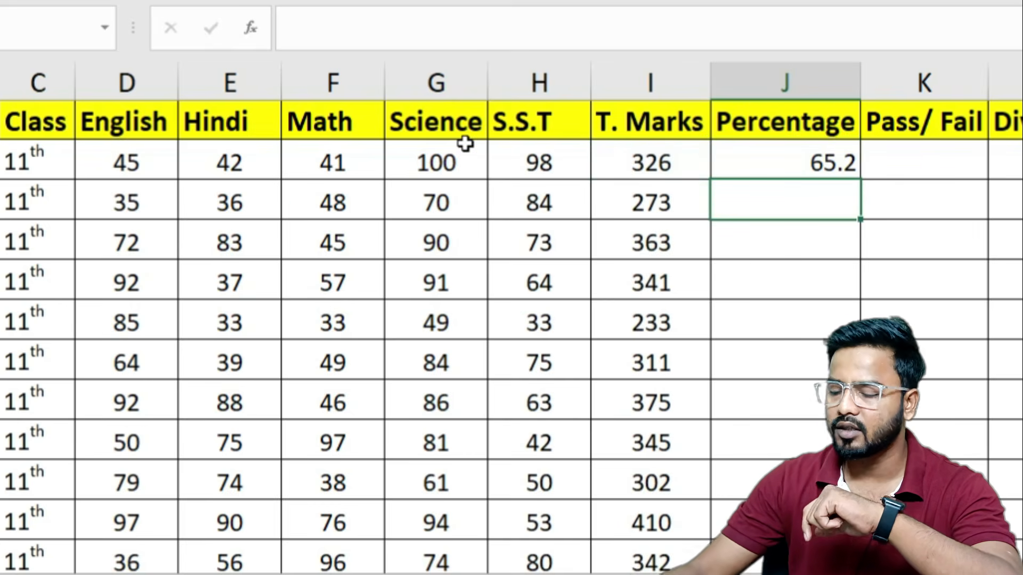
- Fill the J2 percentage formula down the Percentage column and centre the values horizontally
{"action": "left_click", "coordinate": [746, 166]}
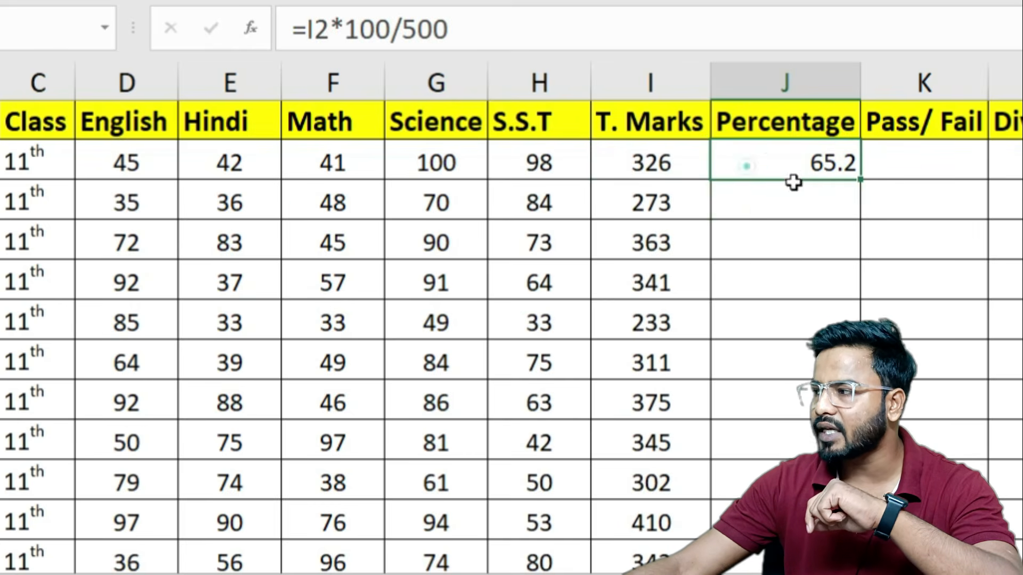
{"action": "double_click", "coordinate": [856, 179]}
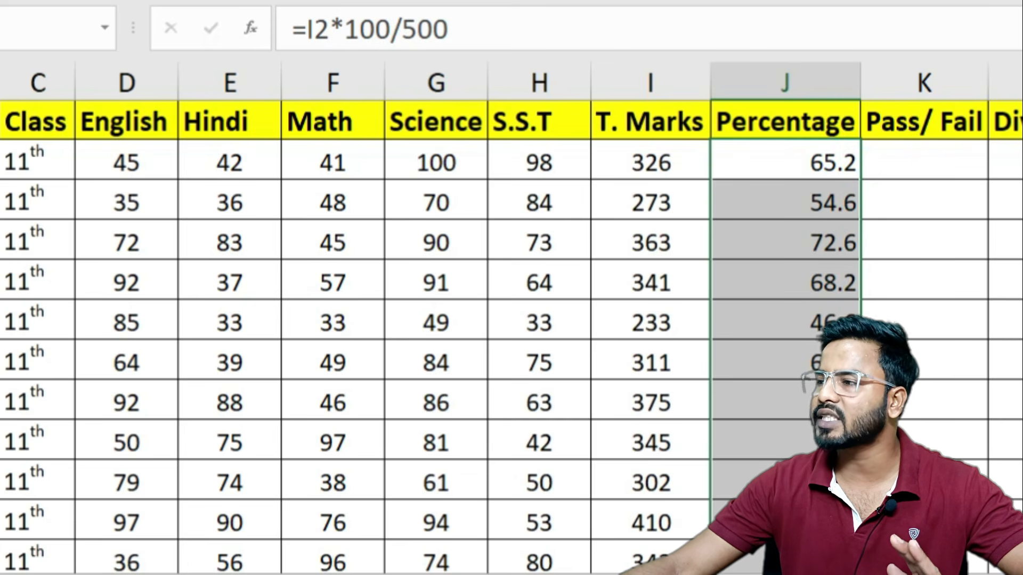
{"action": "key", "text": "alt+h"}
{"action": "key", "text": "a"}
{"action": "key", "text": "c"}
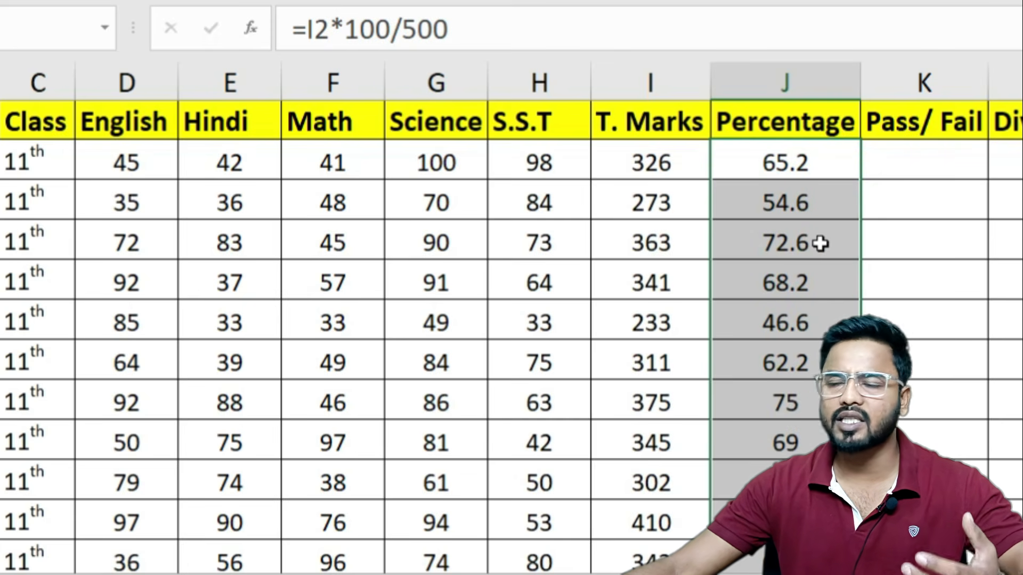
{"action": "left_click", "coordinate": [914, 160]}
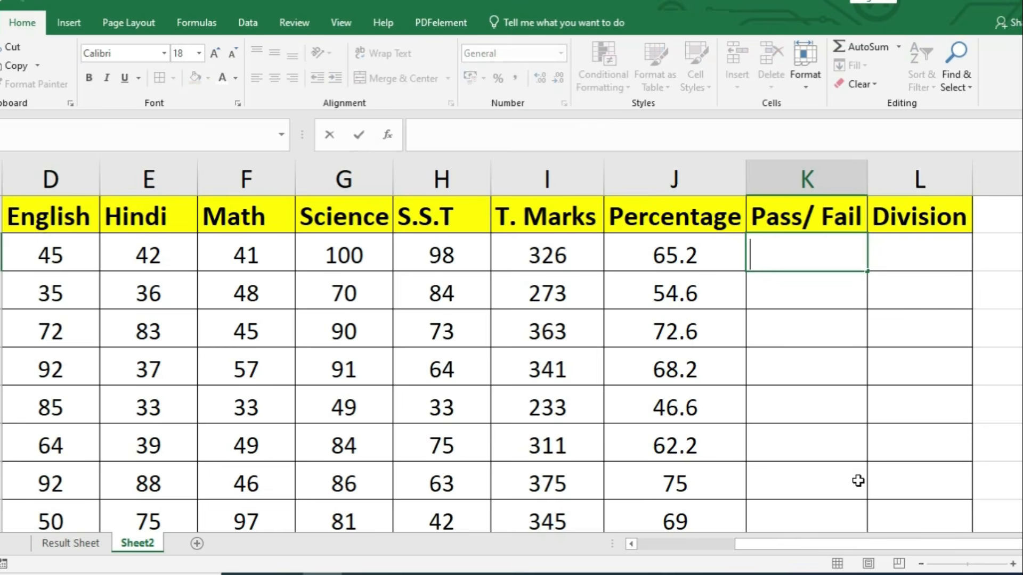
{"action": "type", "text": "="}
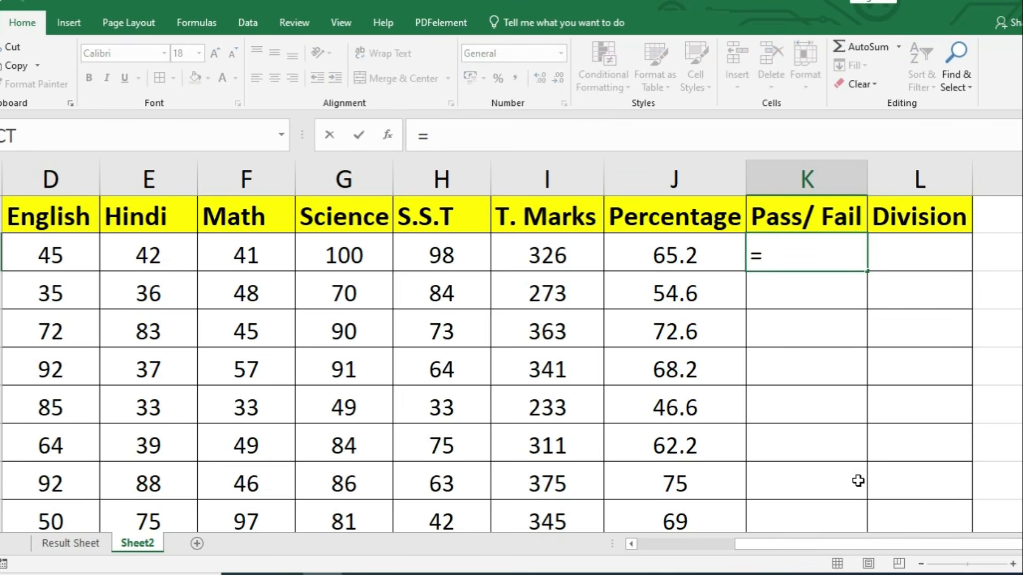
{"action": "type", "text": "if"}
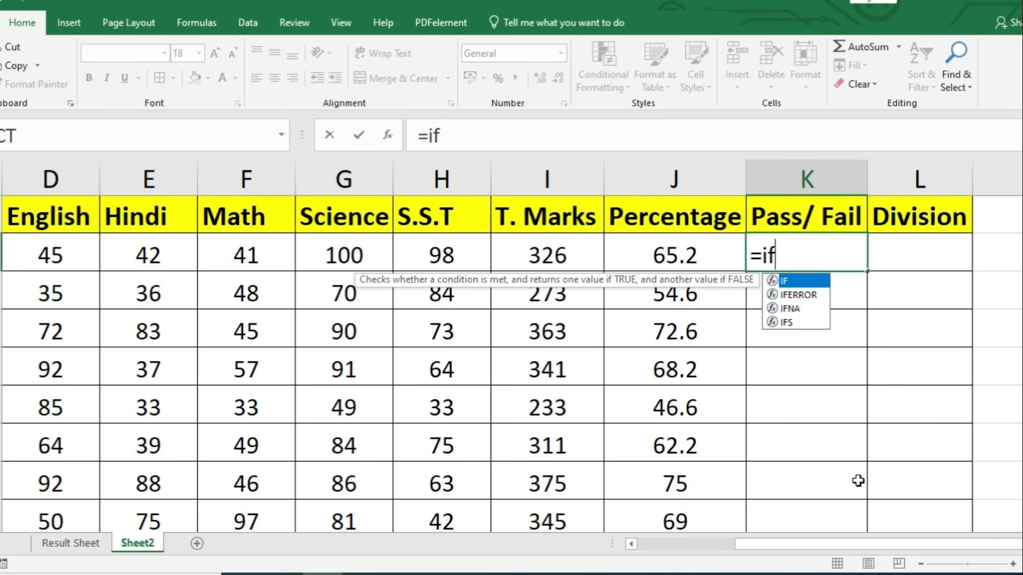
{"action": "key", "text": "Tab"}
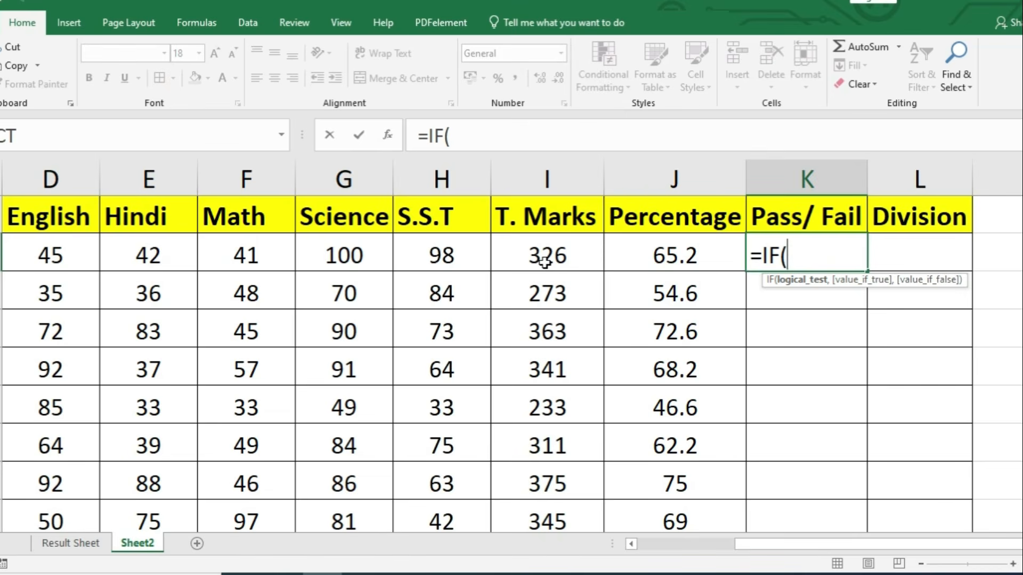
{"action": "key", "text": "Escape"}
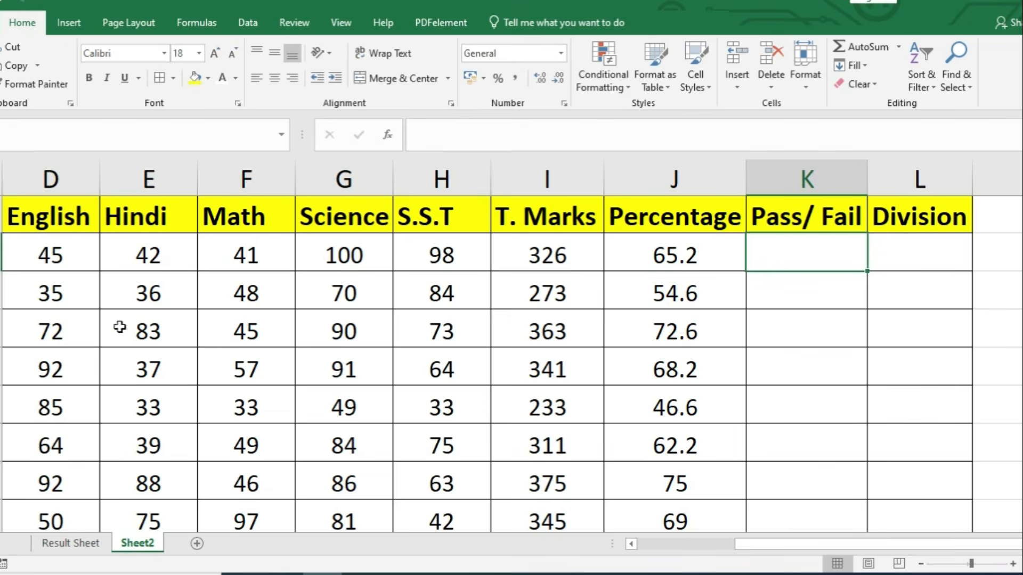
- Enter =MIN(D2:H2) in K2 to get the first student's lowest subject mark
{"action": "left_click_drag", "start_coordinate": [45, 256], "coordinate": [468, 256]}
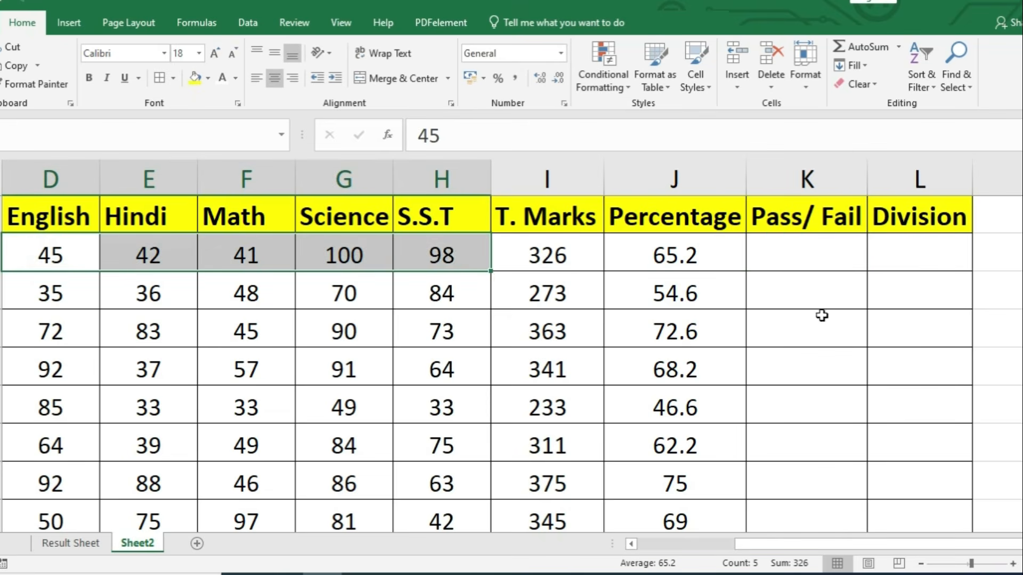
{"action": "left_click", "coordinate": [820, 265]}
{"action": "type", "text": "=m"}
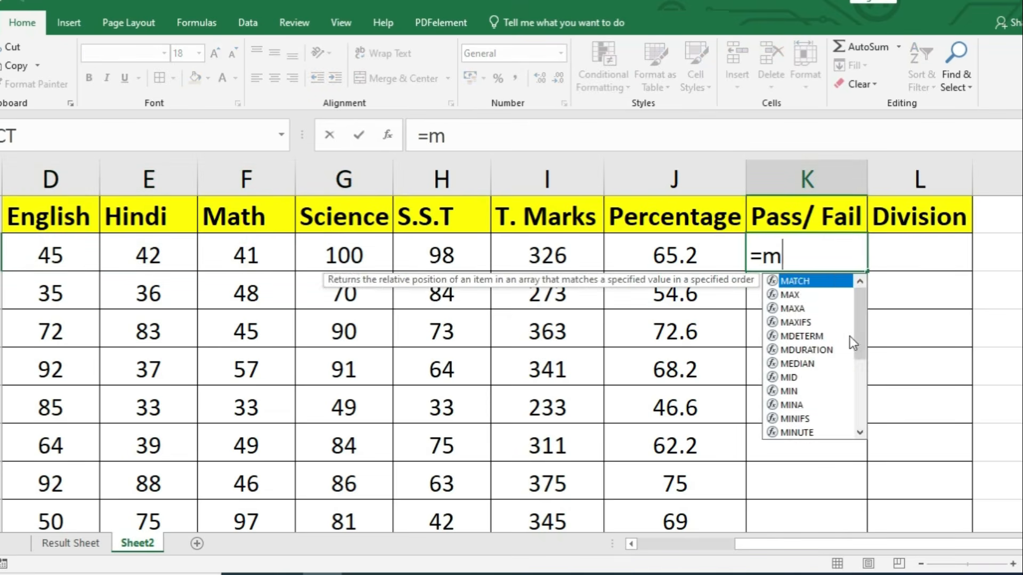
{"action": "type", "text": "in"}
{"action": "key", "text": "Tab"}
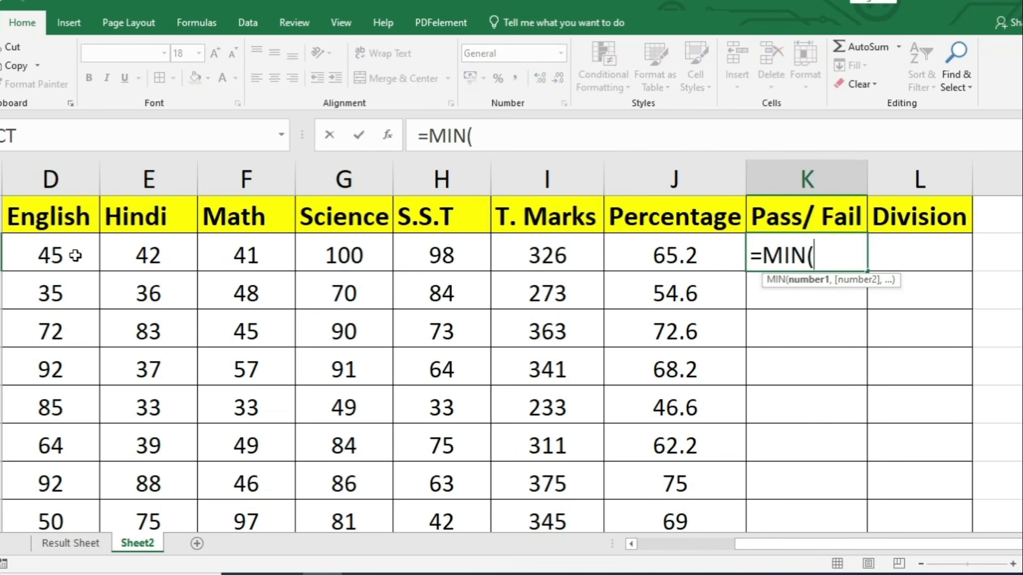
{"action": "left_click_drag", "start_coordinate": [55, 250], "coordinate": [409, 249]}
{"action": "type", "text": ")"}
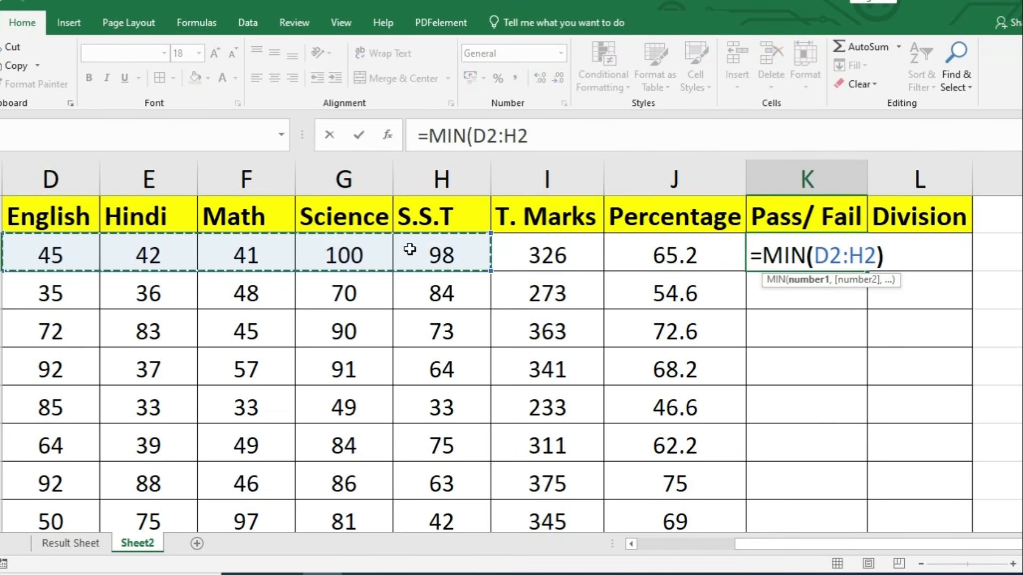
{"action": "key", "text": "Return"}
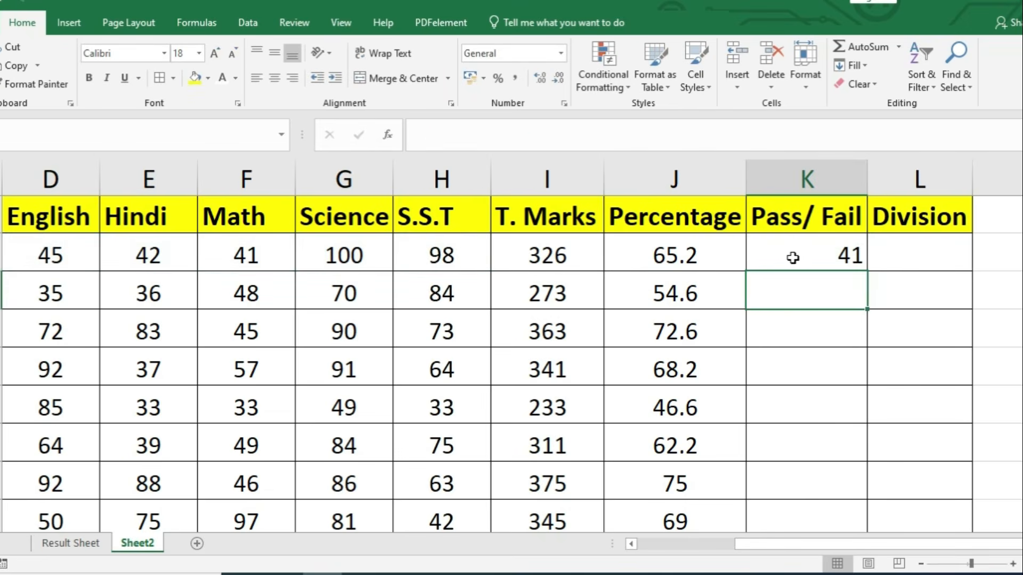
- Change the first student's Hindi mark in E2 to 40
{"action": "left_click", "coordinate": [179, 259]}
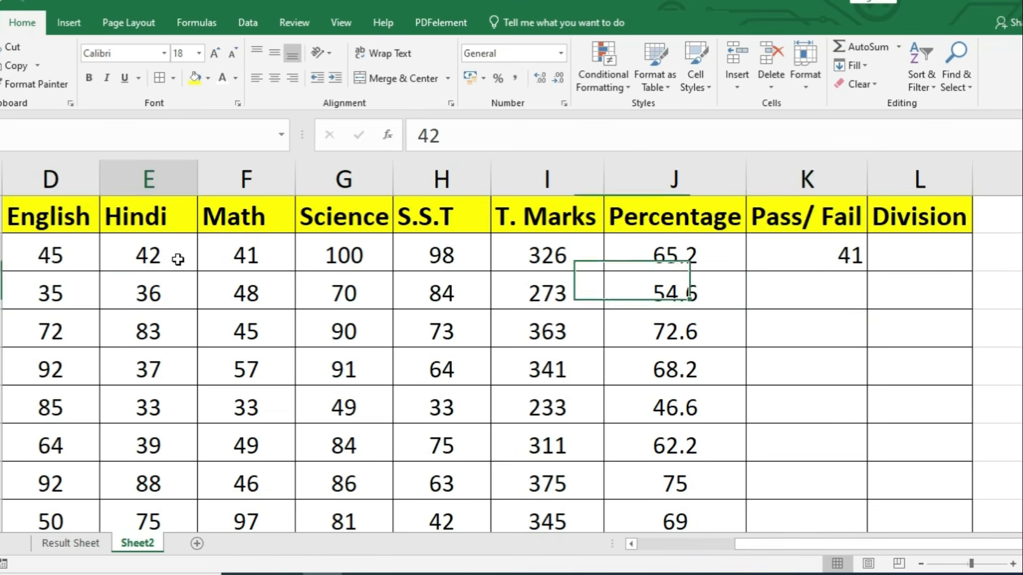
{"action": "type", "text": "40"}
{"action": "key", "text": "Return"}
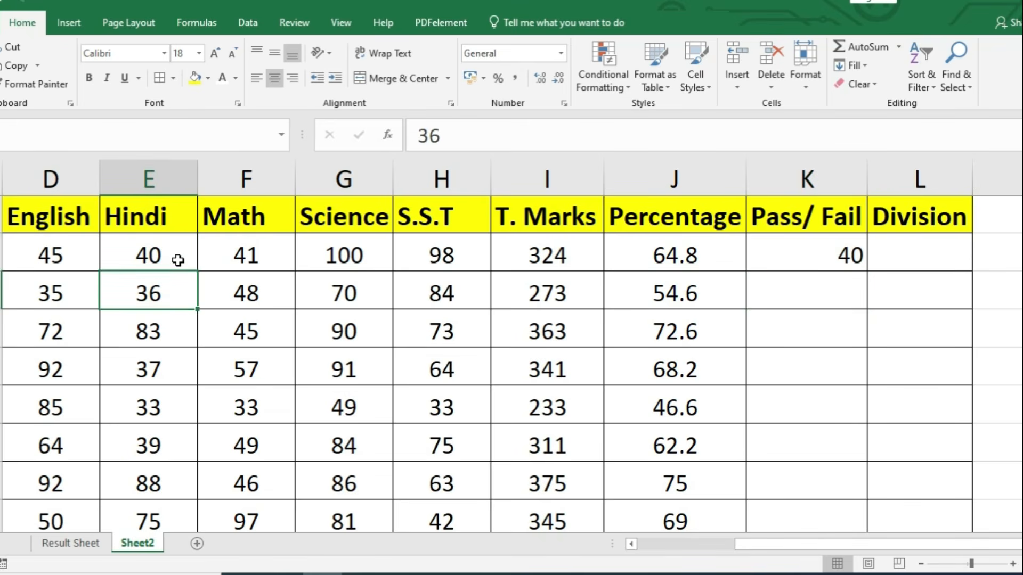
{"action": "left_click", "coordinate": [178, 260]}
- Change the first student's Math mark in F2 to 36
{"action": "left_click", "coordinate": [236, 261]}
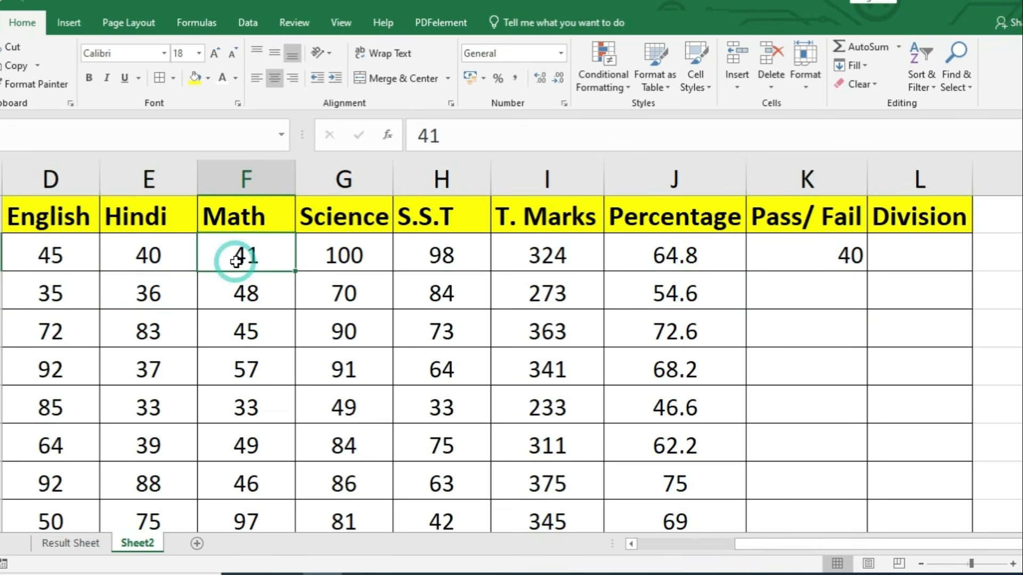
{"action": "double_click", "coordinate": [236, 261]}
{"action": "key", "text": "BackSpace"}
{"action": "key", "text": "BackSpace"}
{"action": "type", "text": "36"}
{"action": "key", "text": "Return"}
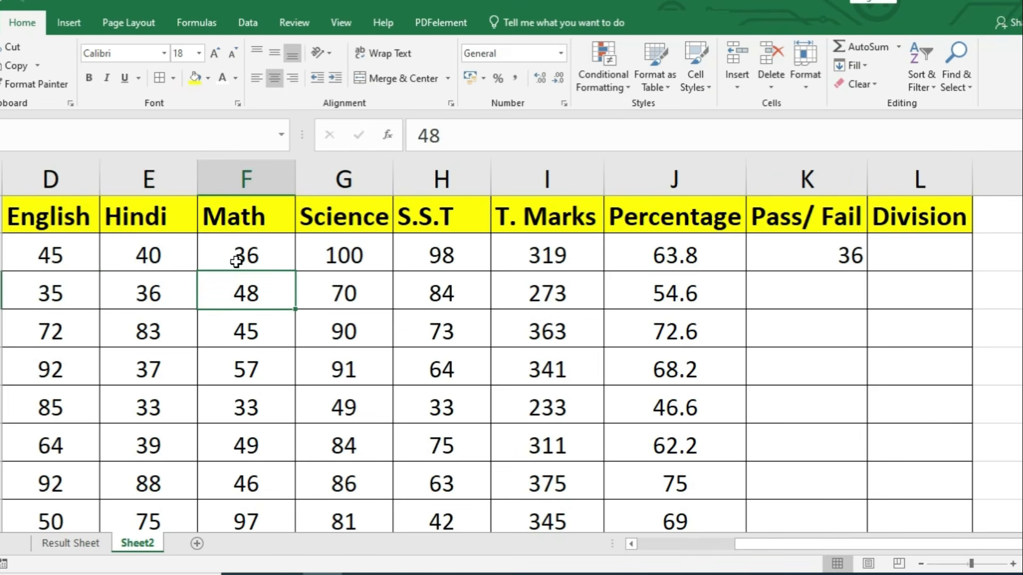
- Set the first student's Math mark in F2 to 32
{"action": "left_click", "coordinate": [275, 255]}
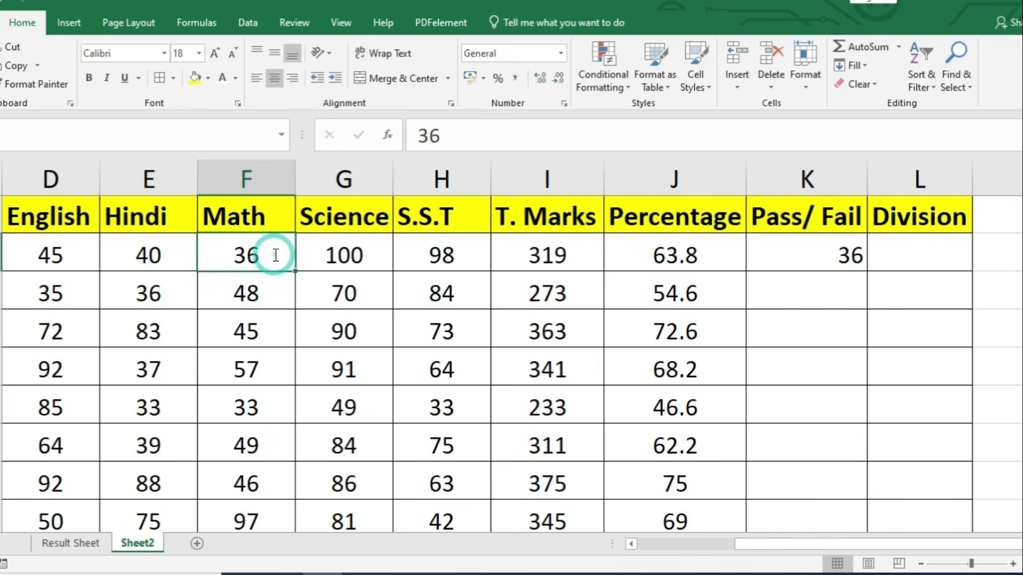
{"action": "type", "text": "32"}
{"action": "key", "text": "Return"}
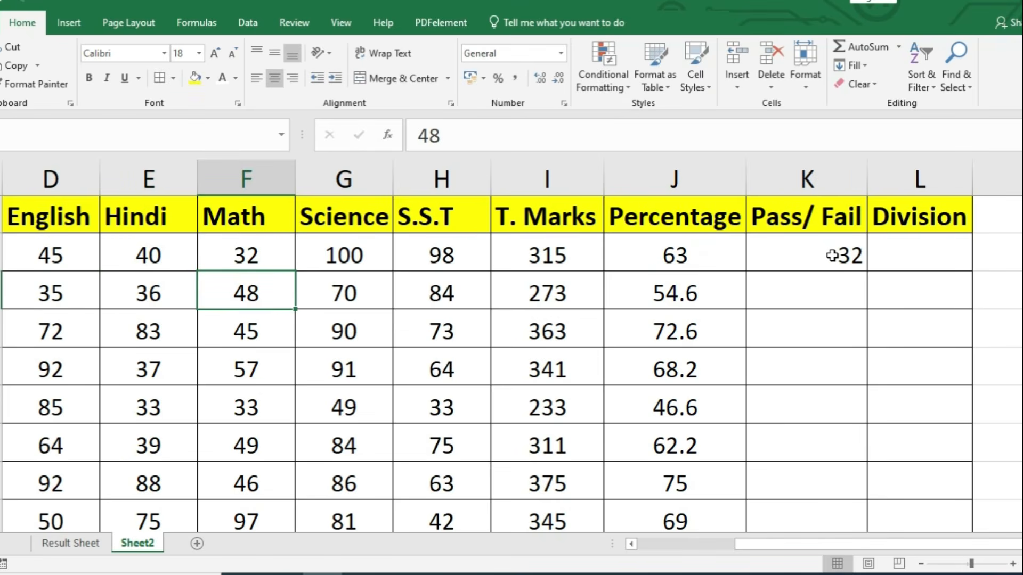
- Clear the formula in K2 and begin an IF formula there whose logical test starts with MIN(D2:H2)
{"action": "left_click", "coordinate": [863, 246]}
{"action": "key", "text": "Delete"}
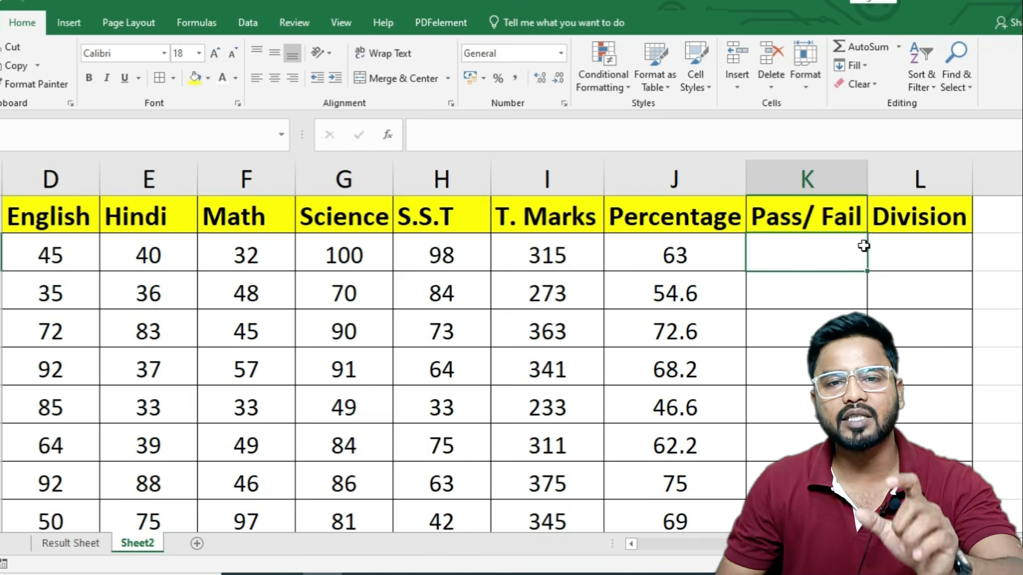
{"action": "type", "text": "="}
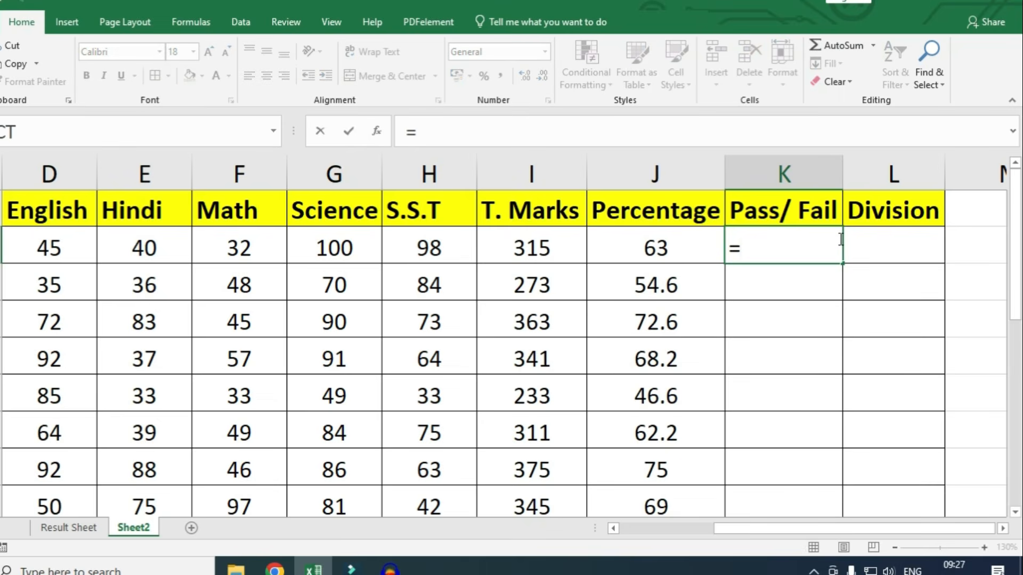
{"action": "type", "text": "if"}
{"action": "key", "text": "Tab"}
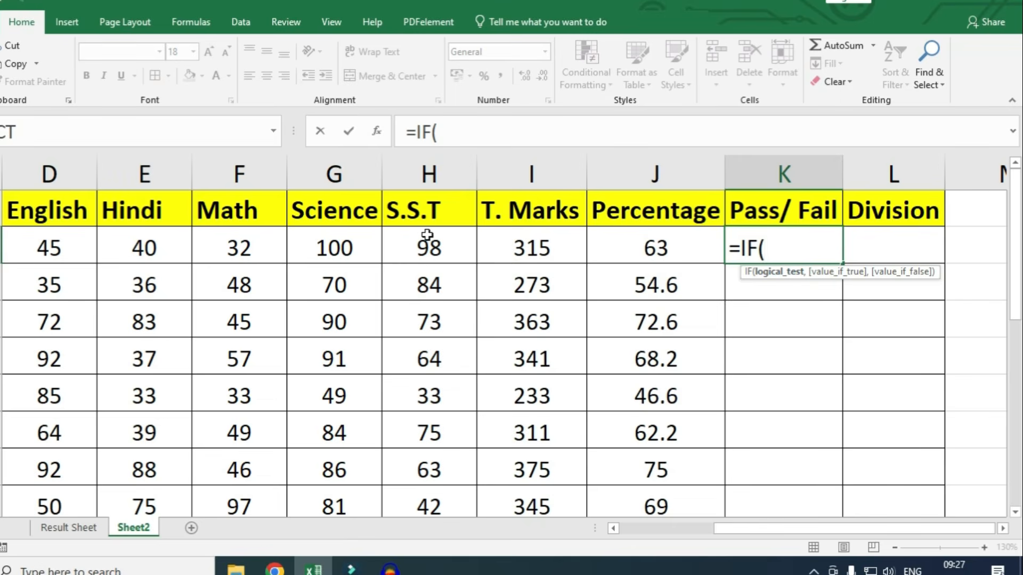
{"action": "type", "text": "min"}
{"action": "key", "text": "Tab"}
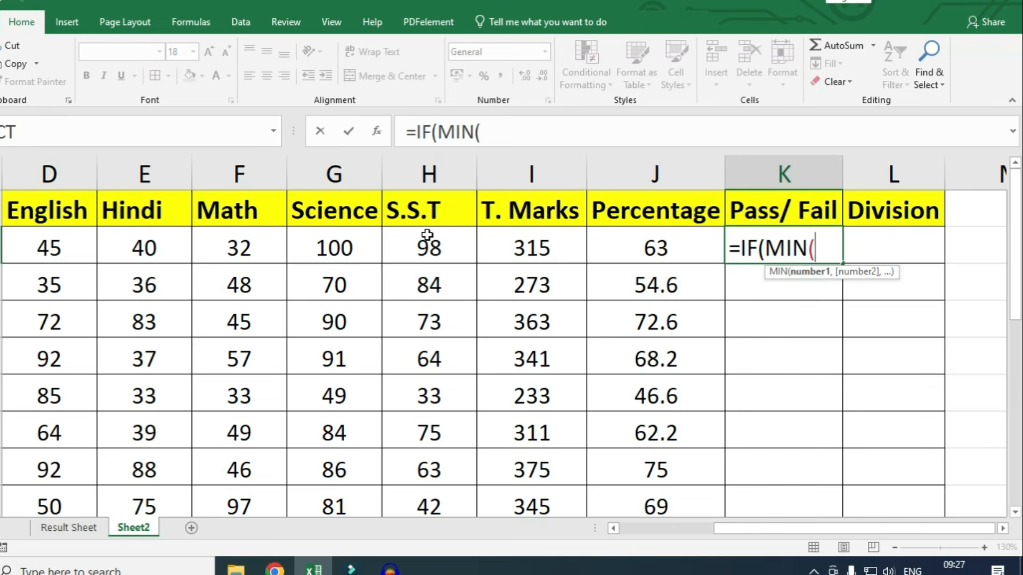
{"action": "left_click_drag", "start_coordinate": [27, 251], "coordinate": [427, 245]}
{"action": "type", "text": ")"}
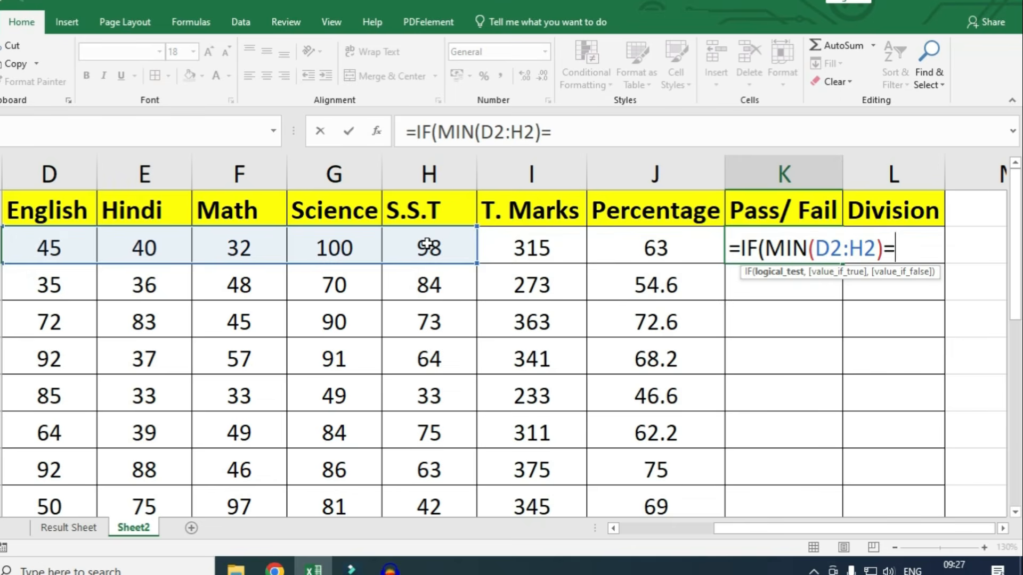
- Complete the K2 formula as =IF(MIN(D2:H2)>=33,"Pass","Fail"), accepting the proposed correction of the comparison operator
{"action": "type", "text": "=>33"}
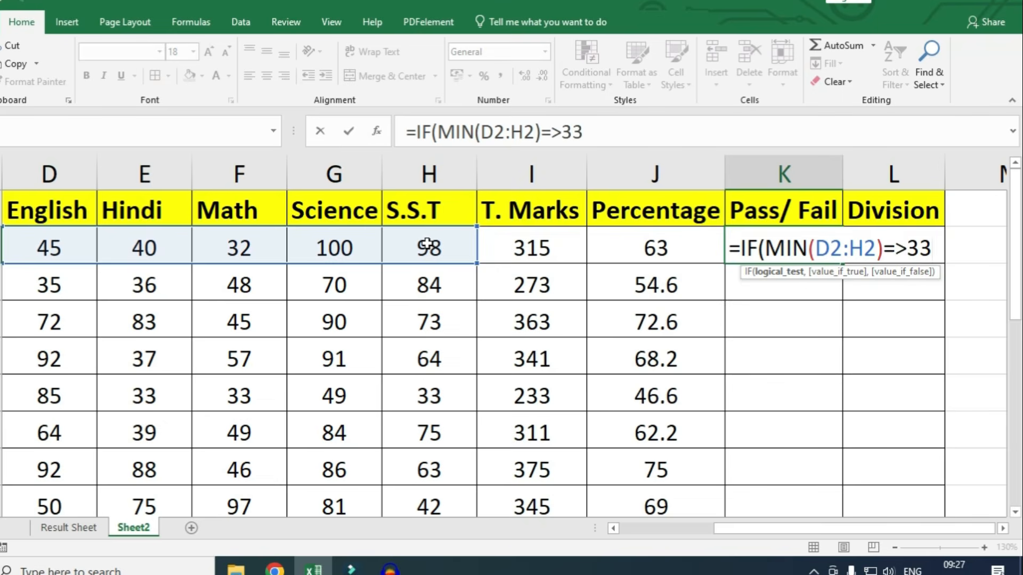
{"action": "type", "text": ","}
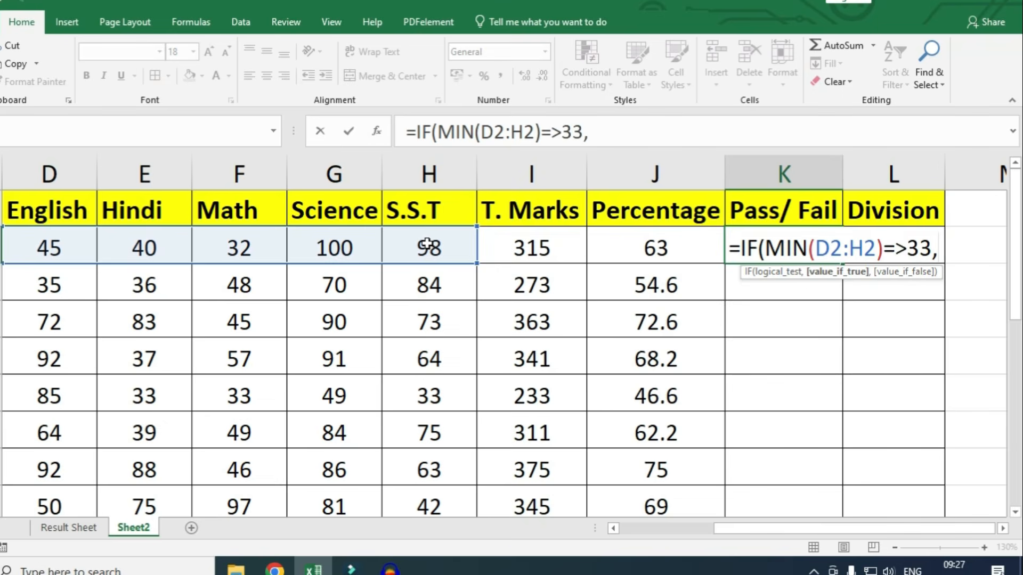
{"action": "type", "text": "\"Pass"}
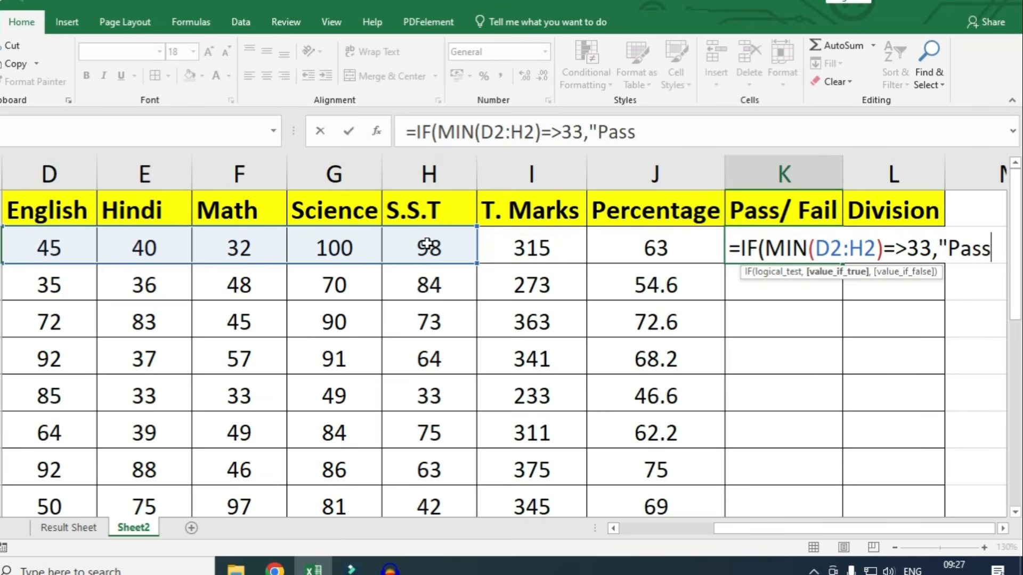
{"action": "type", "text": "\","}
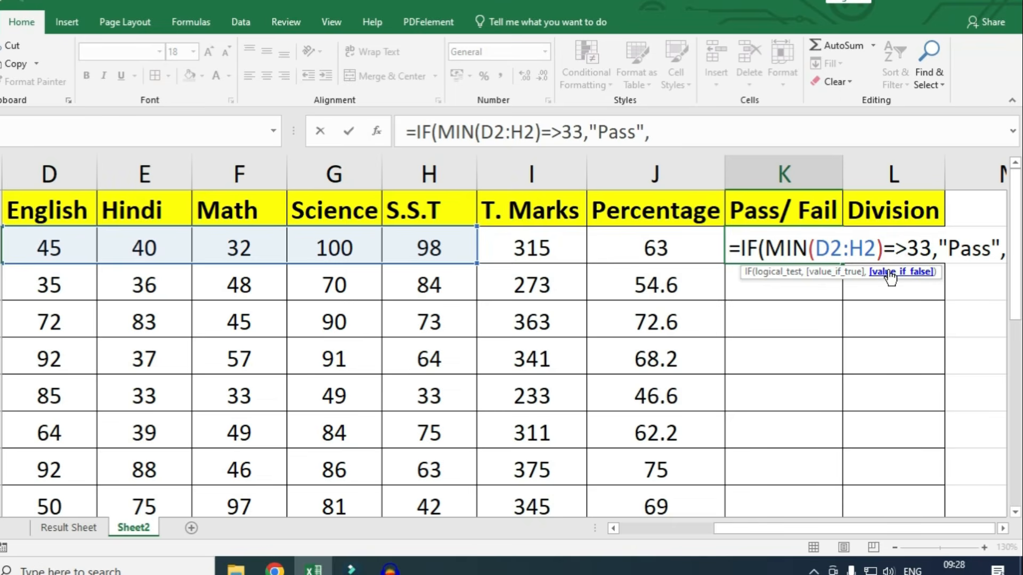
{"action": "type", "text": "\"F"}
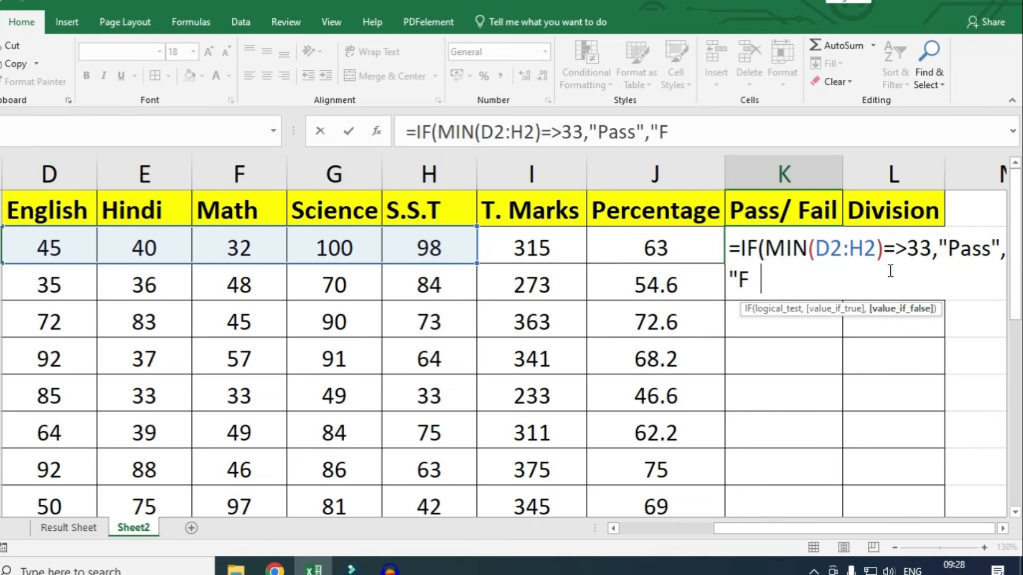
{"action": "type", "text": "ail\""}
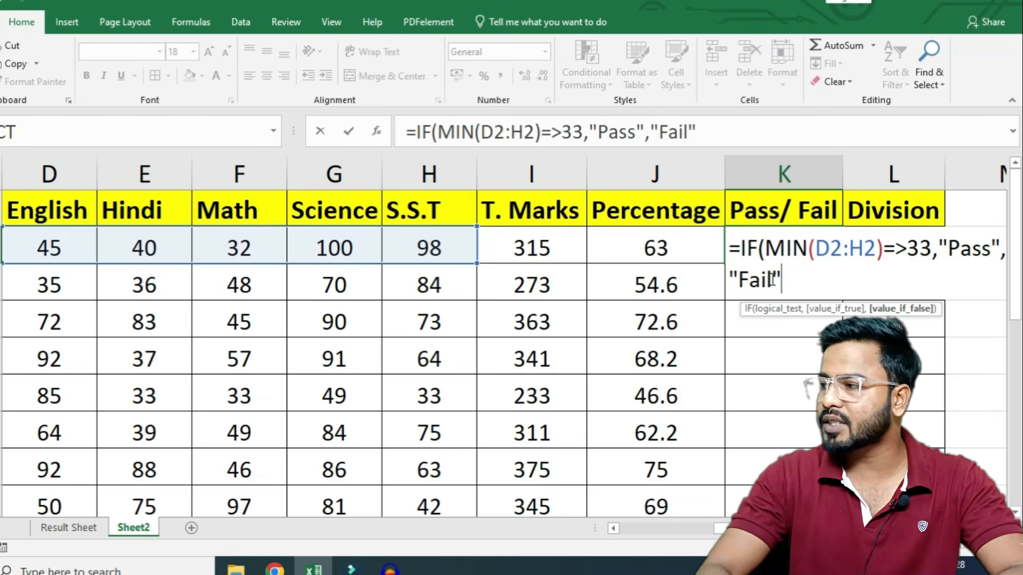
{"action": "type", "text": ")"}
{"action": "key", "text": "Return"}
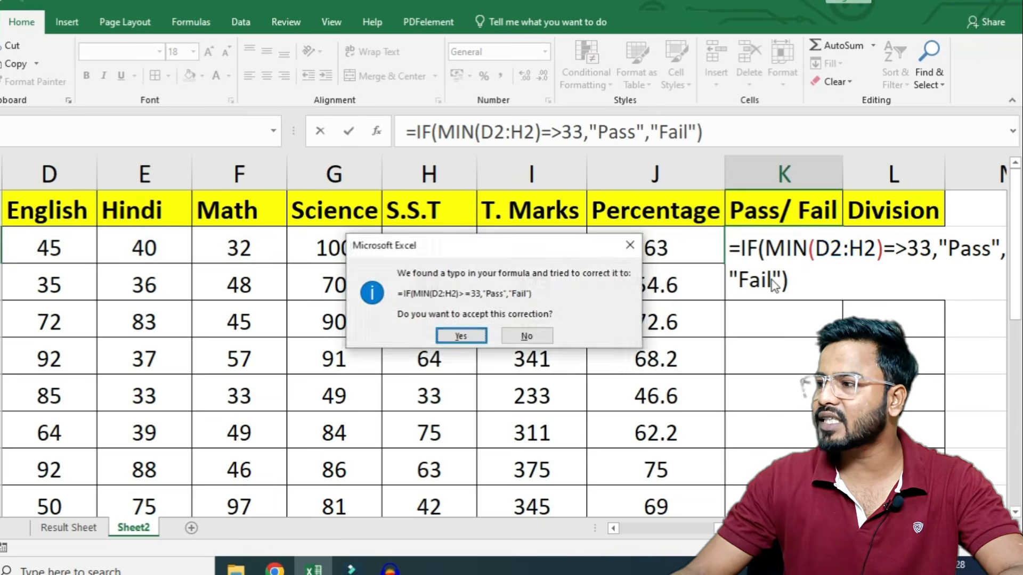
{"action": "key", "text": "Return"}
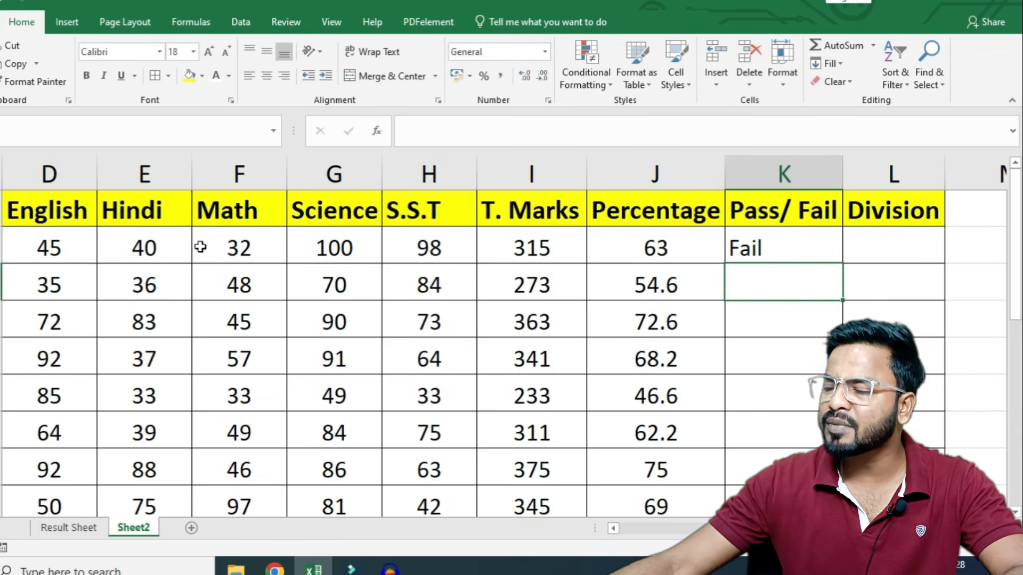
- Copy the pass/fail formula from K2 down the column for all the remaining students
{"action": "left_click", "coordinate": [242, 253]}
{"action": "left_click", "coordinate": [783, 240]}
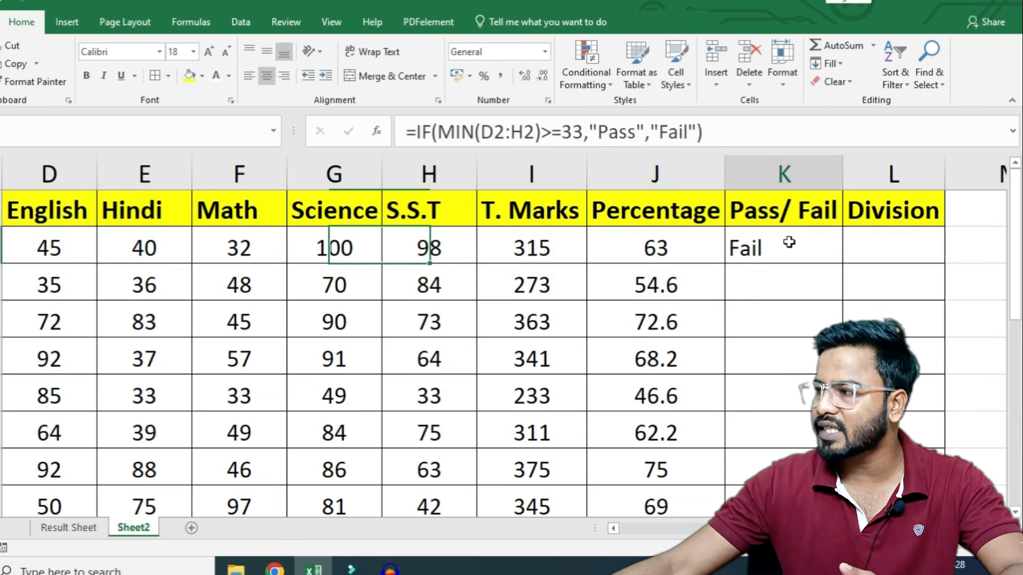
{"action": "double_click", "coordinate": [848, 259]}
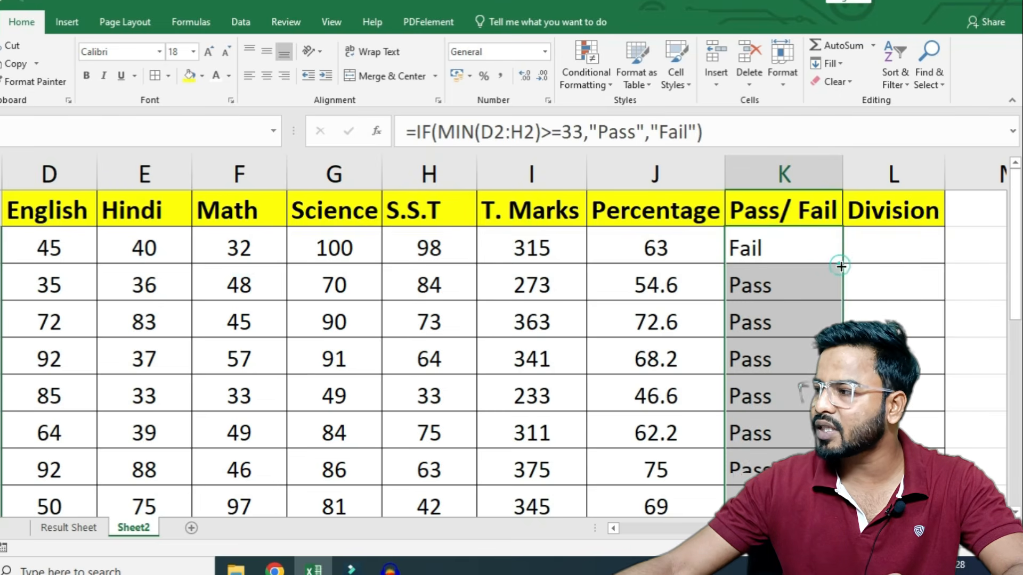
- Change the third student's Science mark in G4 to 25
{"action": "left_click", "coordinate": [237, 322]}
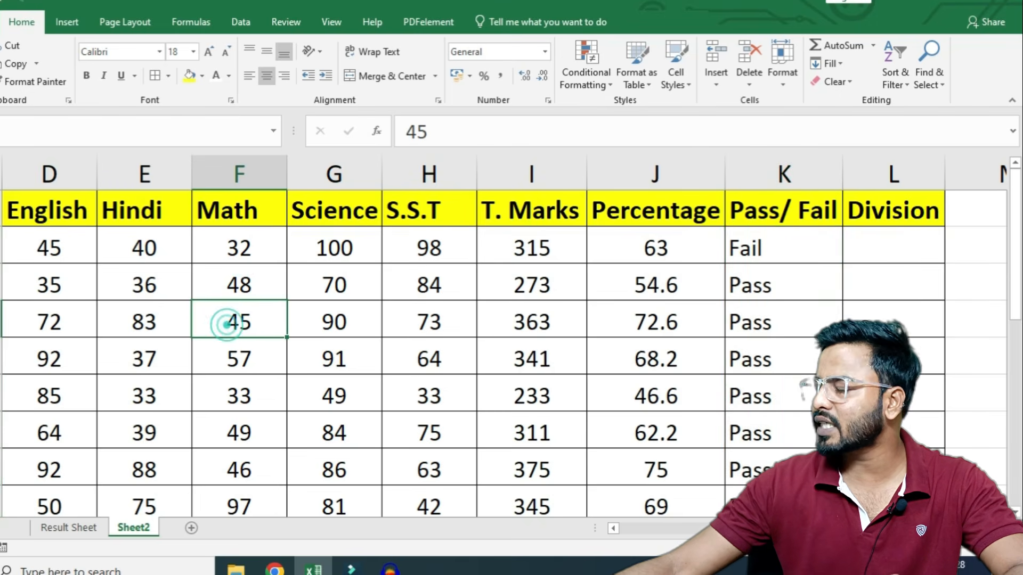
{"action": "left_click", "coordinate": [356, 327]}
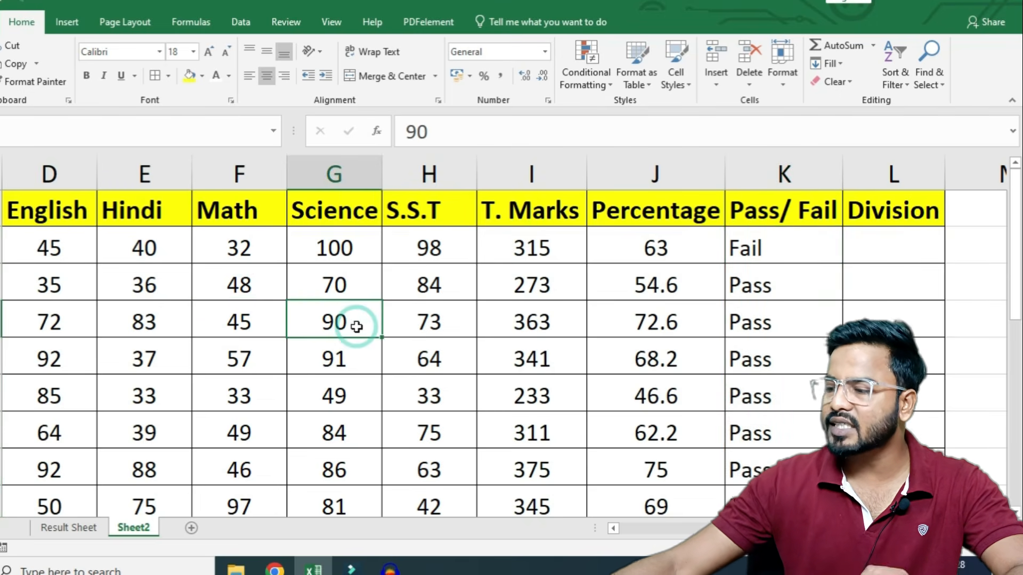
{"action": "type", "text": "25"}
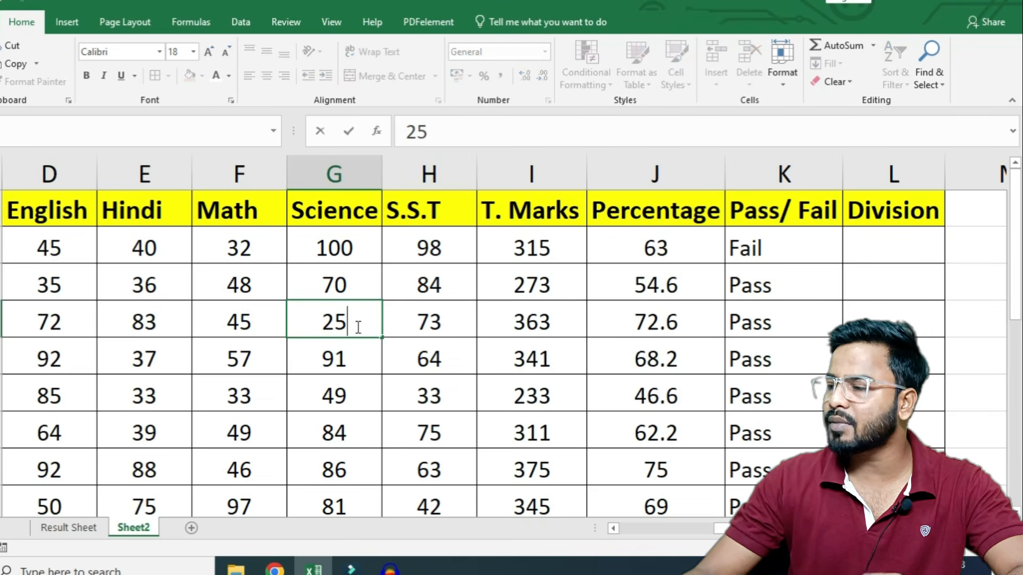
{"action": "key", "text": "Return"}
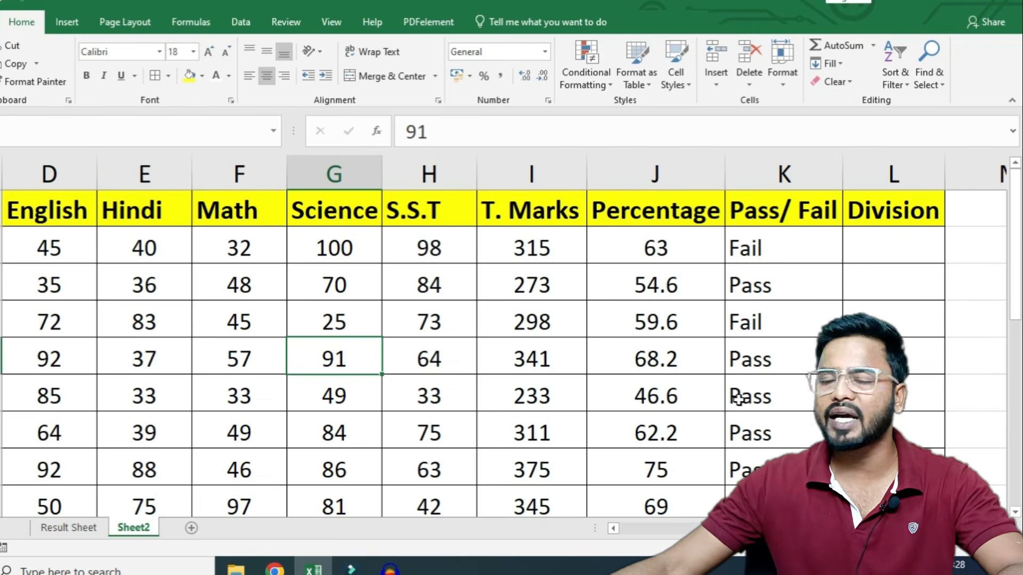
- Add a Less Than conditional formatting rule to the marks D2:H12 for values below 33, using Light Red Fill with Dark Red Text
{"action": "scroll", "coordinate": [270, 395], "scroll_direction": "down", "scroll_amount": 3}
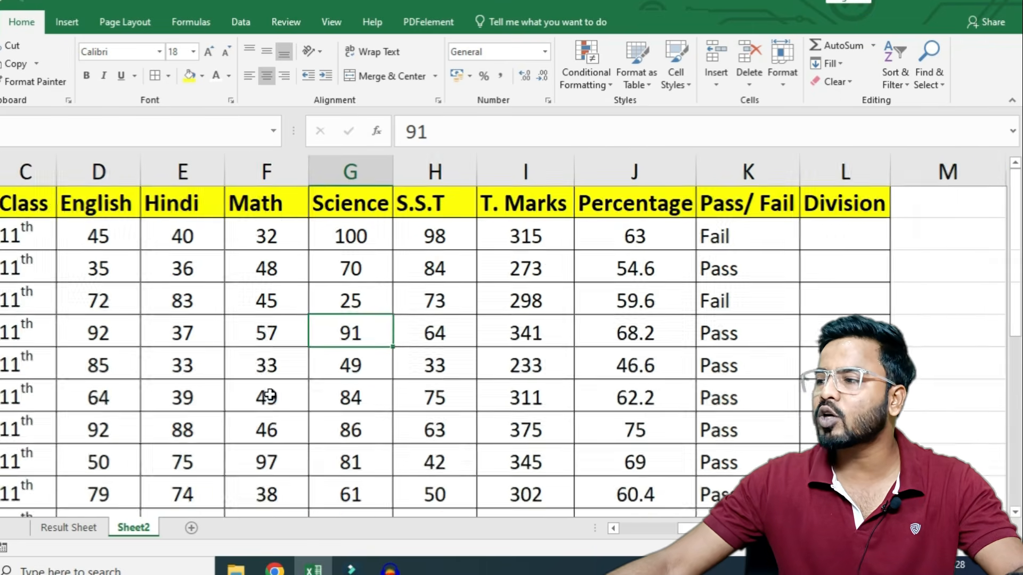
{"action": "scroll", "coordinate": [270, 395], "scroll_direction": "down", "scroll_amount": 1}
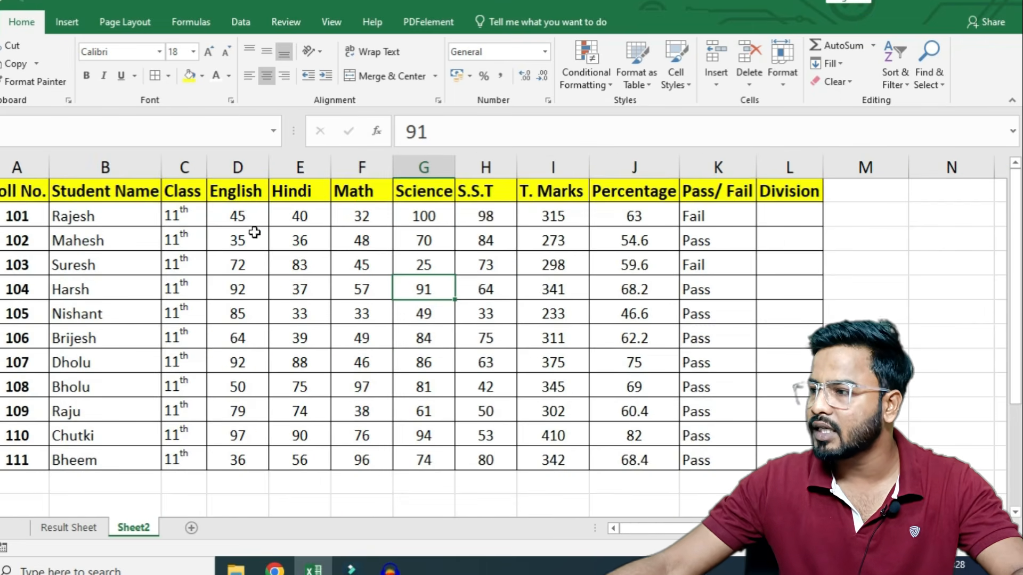
{"action": "left_click_drag", "start_coordinate": [237, 216], "coordinate": [467, 463]}
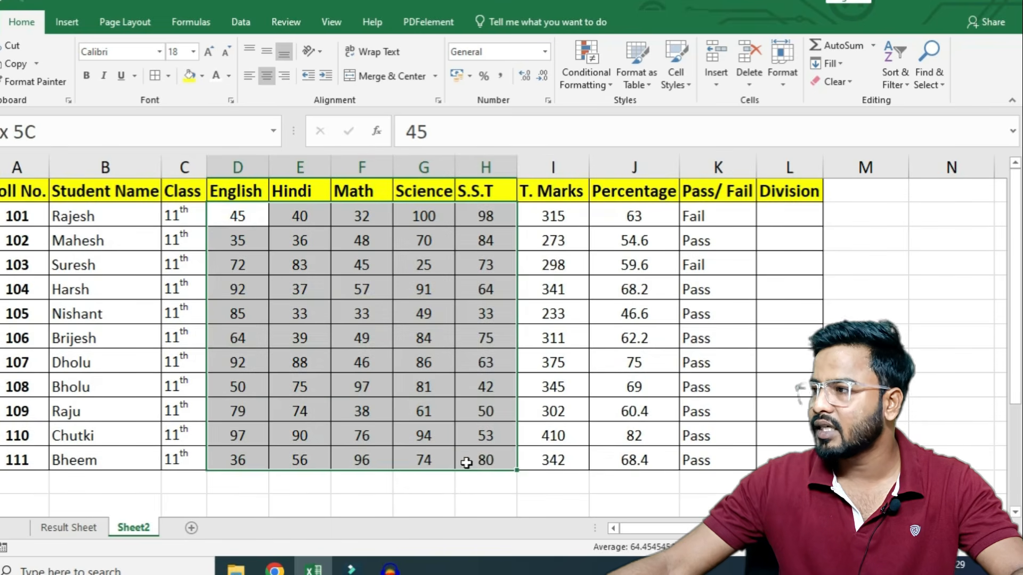
{"action": "left_click", "coordinate": [593, 83]}
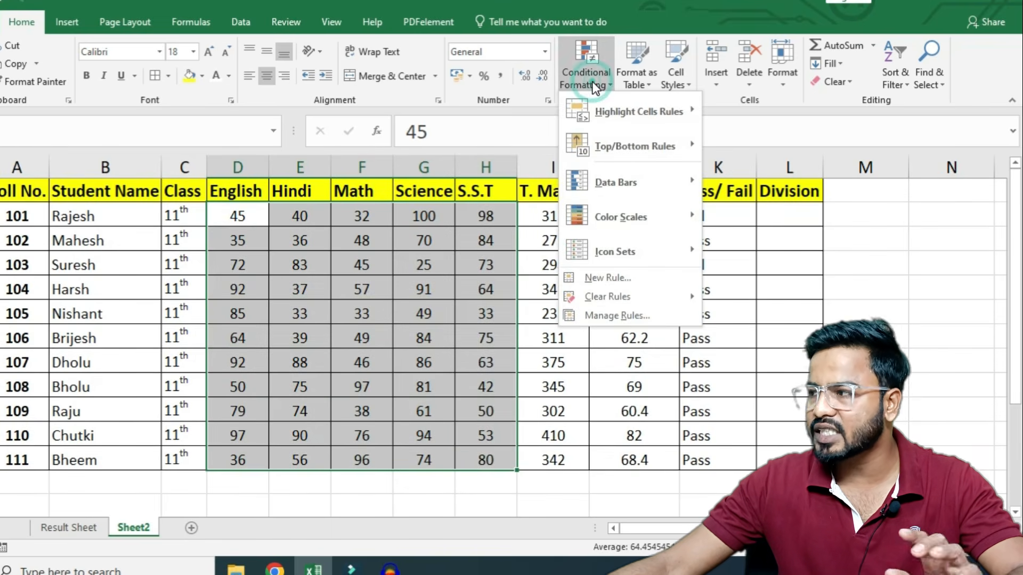
{"action": "mouse_move", "coordinate": [625, 110]}
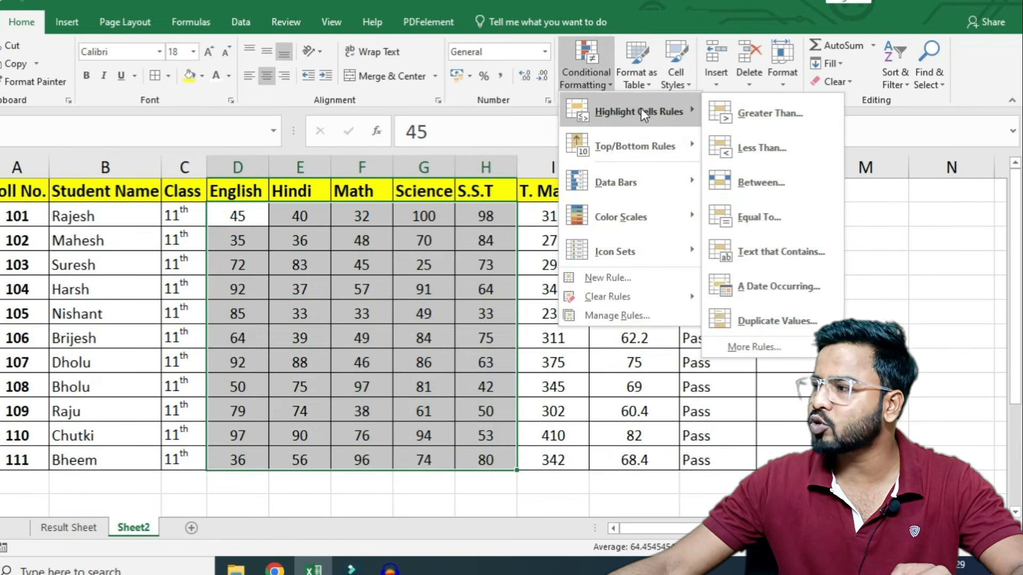
{"action": "left_click", "coordinate": [757, 149]}
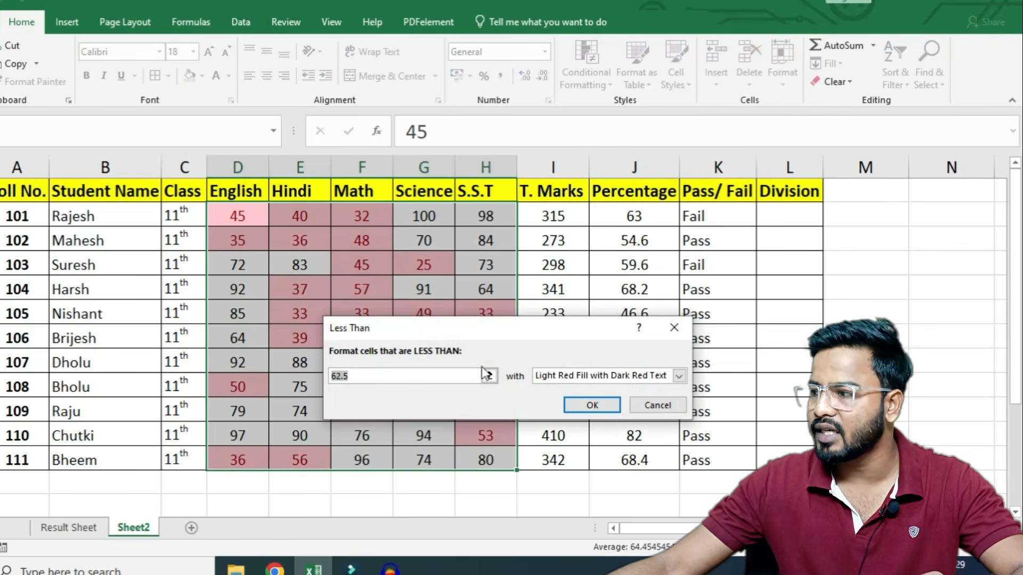
{"action": "type", "text": "33"}
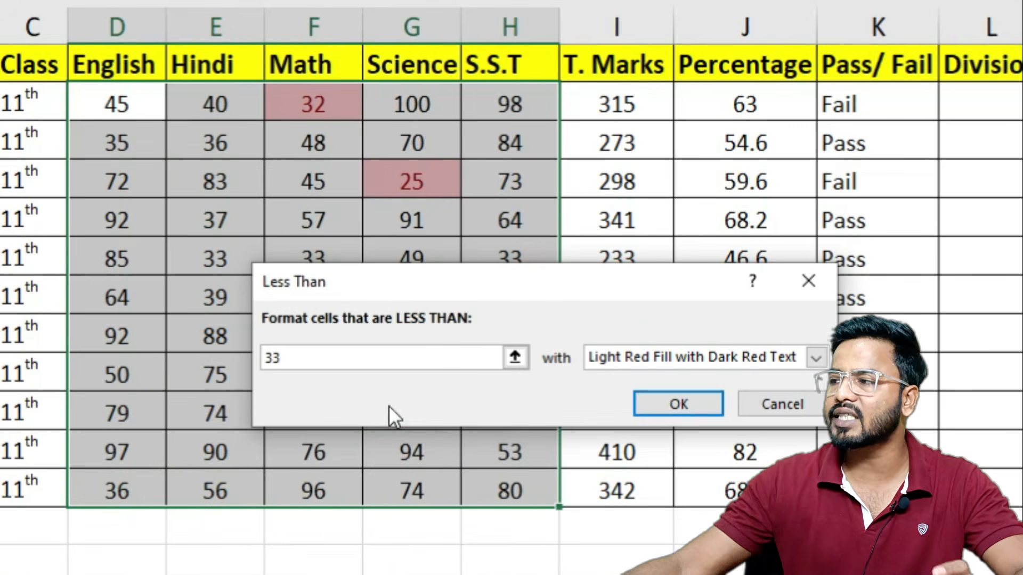
{"action": "left_click", "coordinate": [699, 413]}
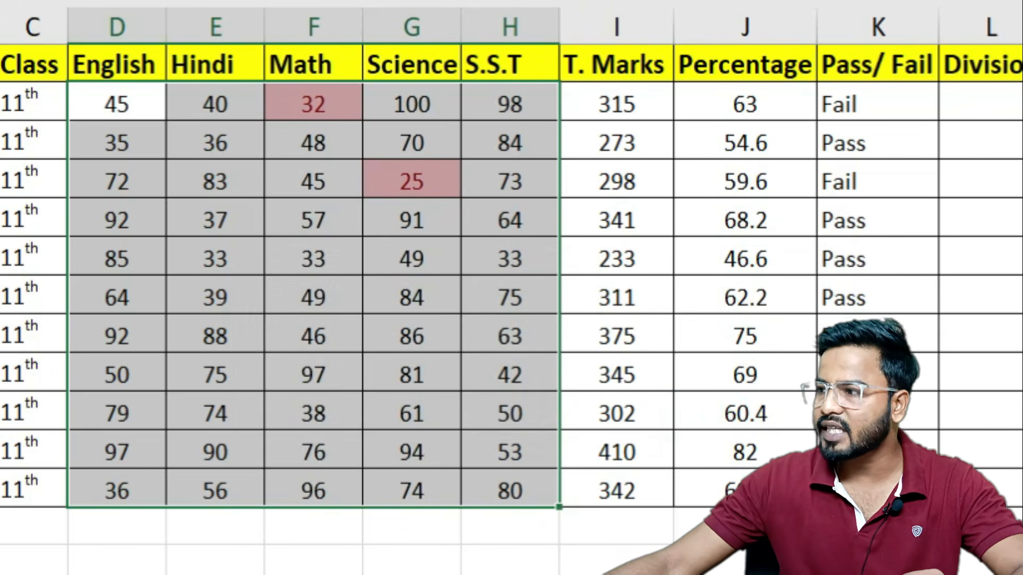
- Make the subject marks in D2:H12 and the Pass/Fail results in K2:K12 bold
{"action": "key", "text": "ctrl+b"}
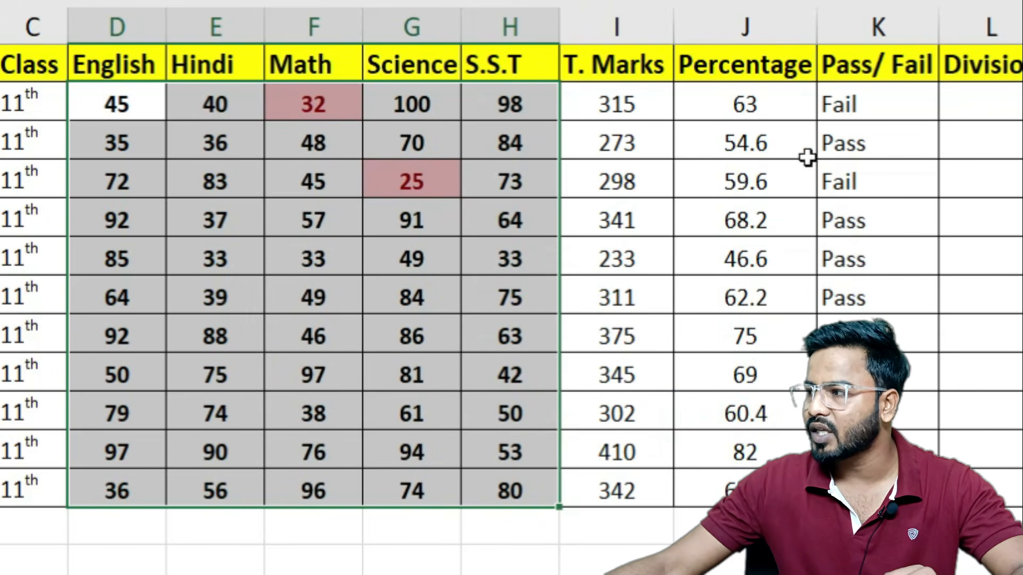
{"action": "left_click_drag", "start_coordinate": [866, 105], "coordinate": [873, 490]}
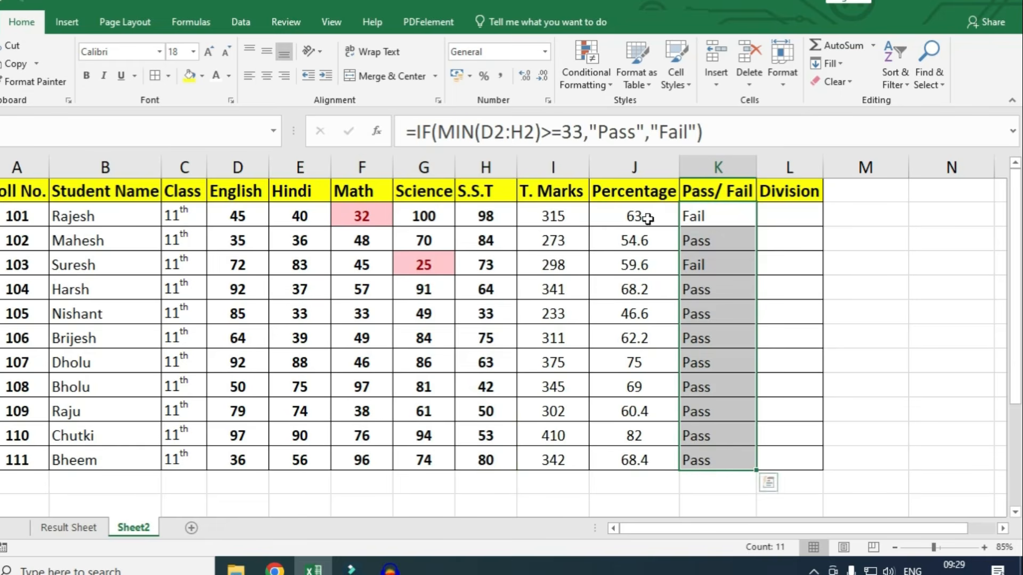
{"action": "left_click", "coordinate": [87, 77]}
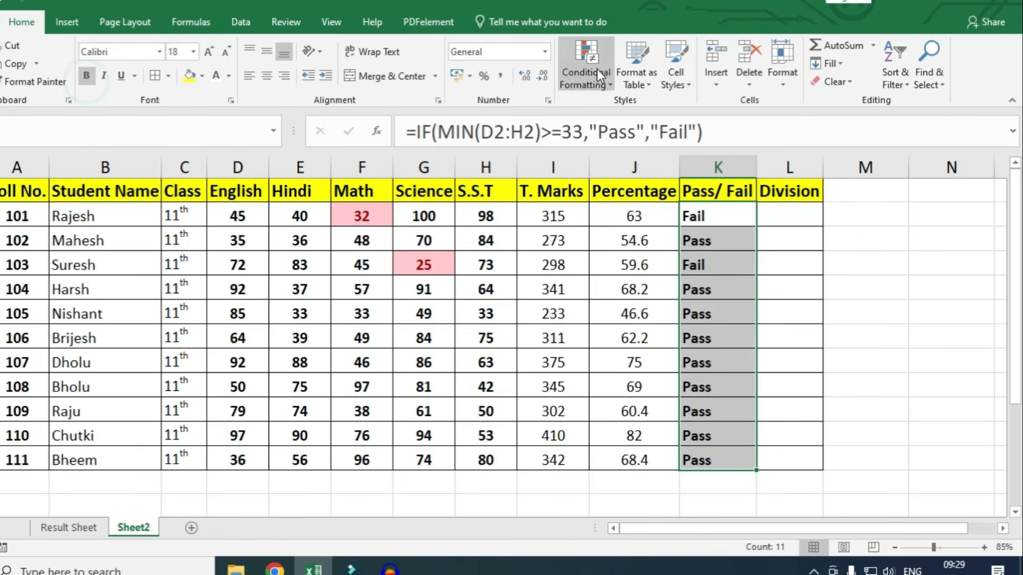
- Add a Text That Contains conditional formatting rule to K2:K12 for "Fail", using Light Red Fill with Dark Red Text
{"action": "left_click", "coordinate": [597, 69]}
{"action": "mouse_move", "coordinate": [612, 115]}
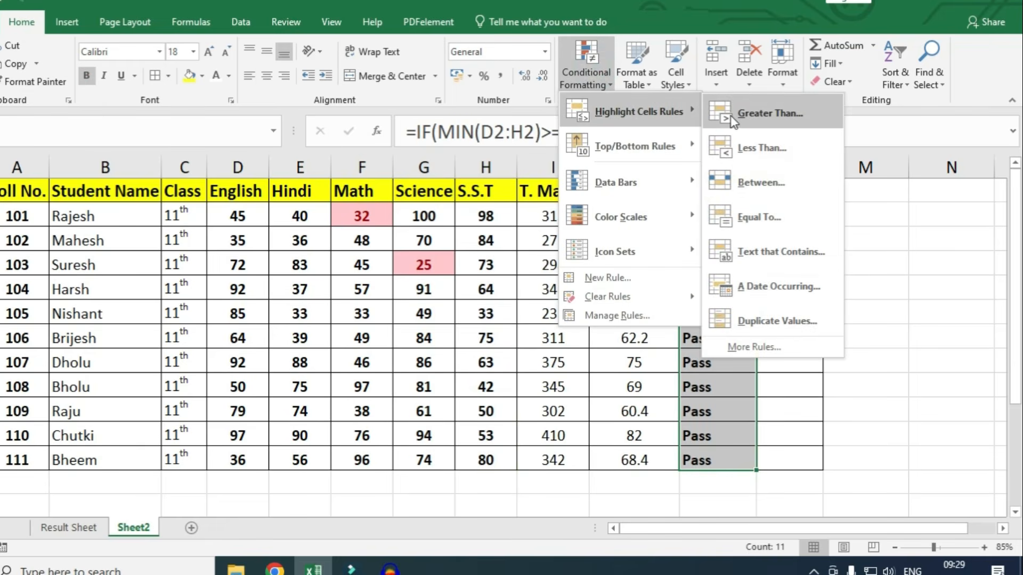
{"action": "left_click", "coordinate": [767, 251]}
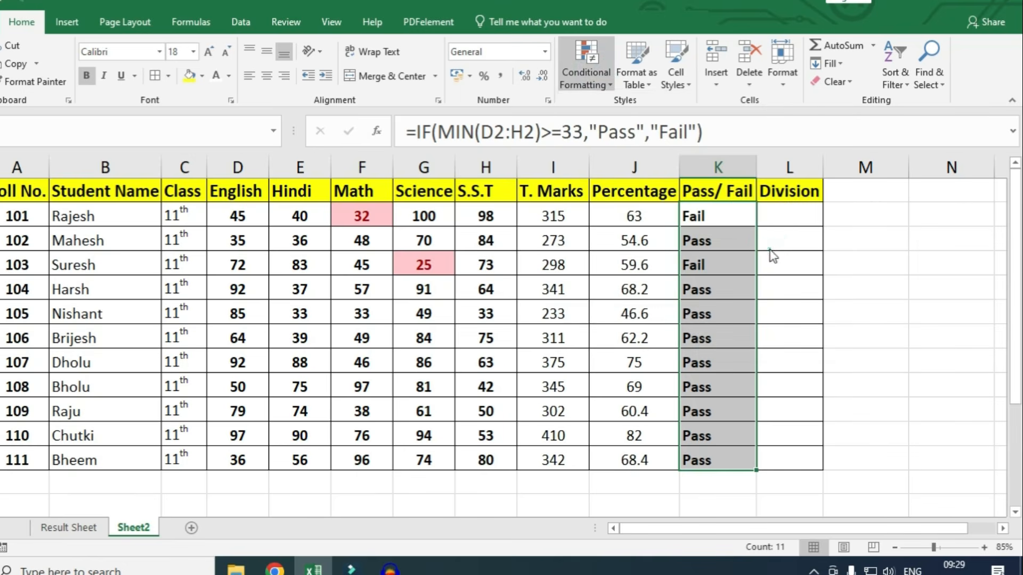
{"action": "type", "text": "Fail"}
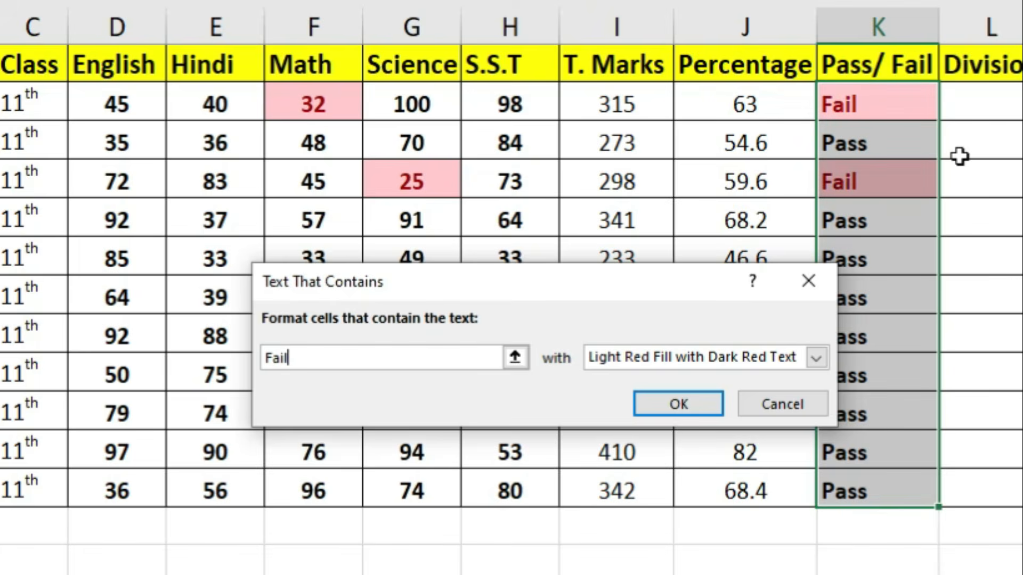
{"action": "left_click", "coordinate": [645, 400]}
{"action": "left_click", "coordinate": [868, 293]}
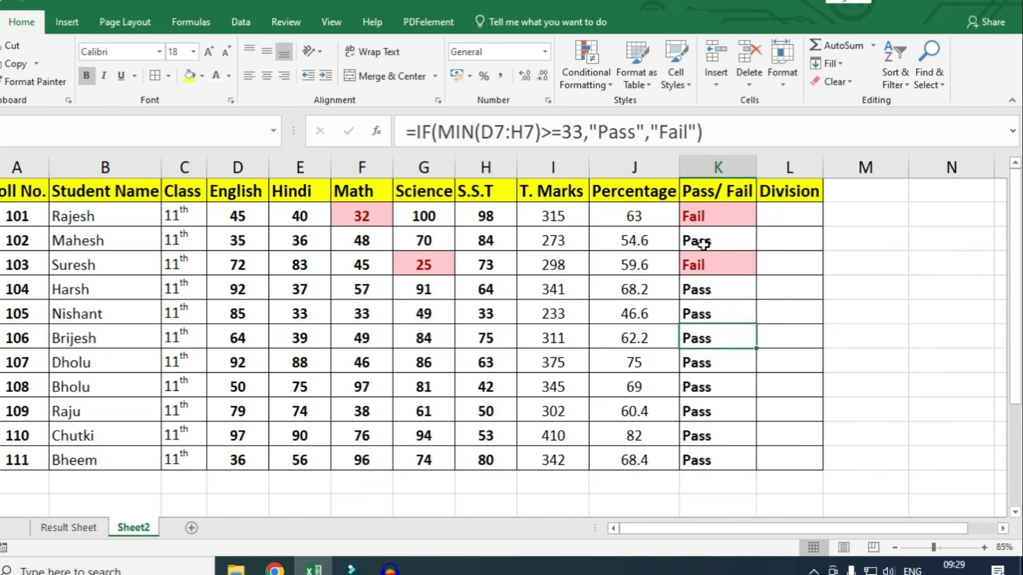
- Start a Division formula in L2 with an IF test that returns "First" for J2=>60
{"action": "scroll", "coordinate": [782, 322], "scroll_direction": "up", "scroll_amount": 3, "text": "ctrl"}
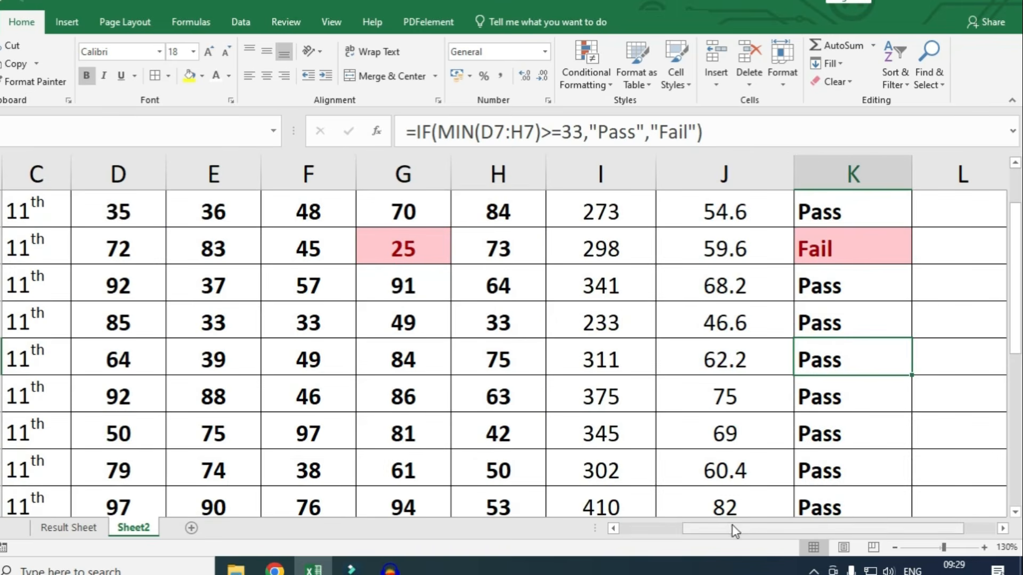
{"action": "left_click_drag", "start_coordinate": [757, 531], "coordinate": [788, 532]}
{"action": "scroll", "coordinate": [641, 368], "scroll_direction": "up", "scroll_amount": 1}
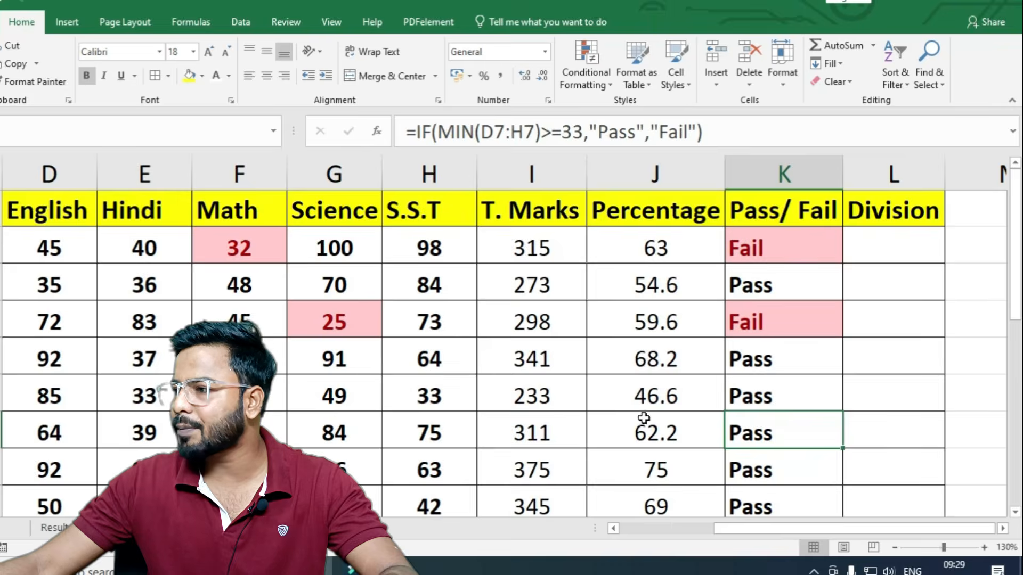
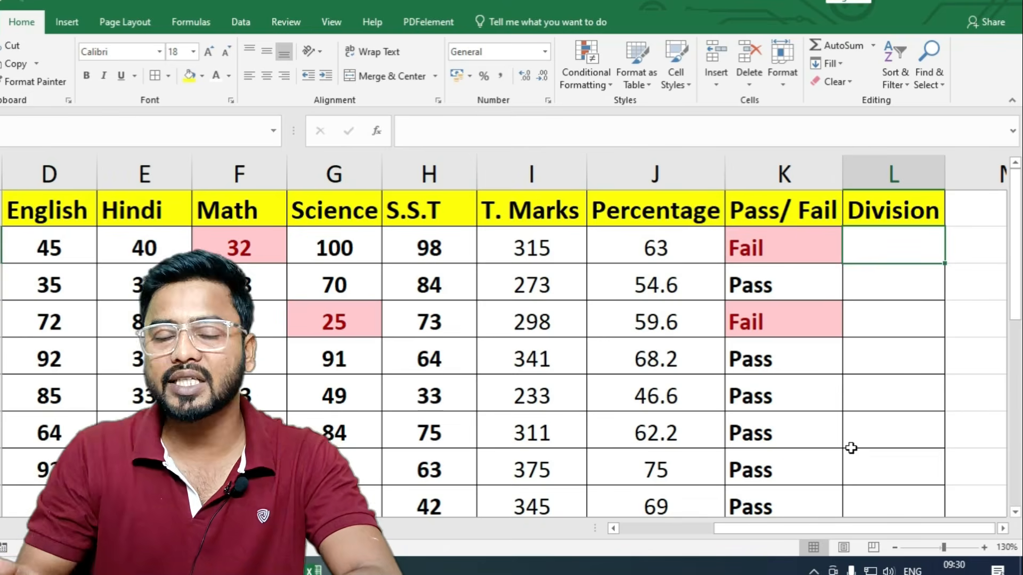
{"action": "type", "text": "="}
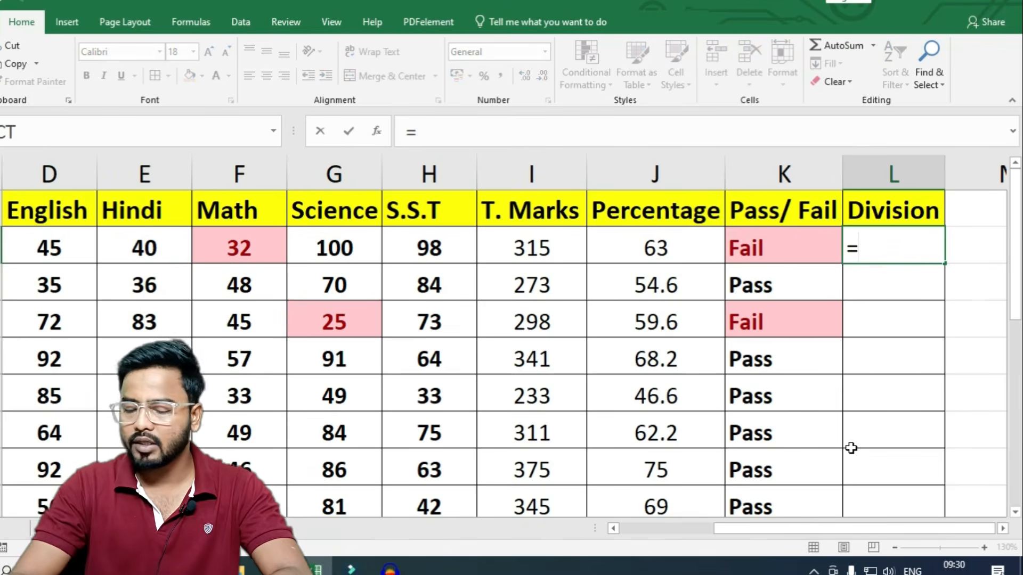
{"action": "type", "text": "if"}
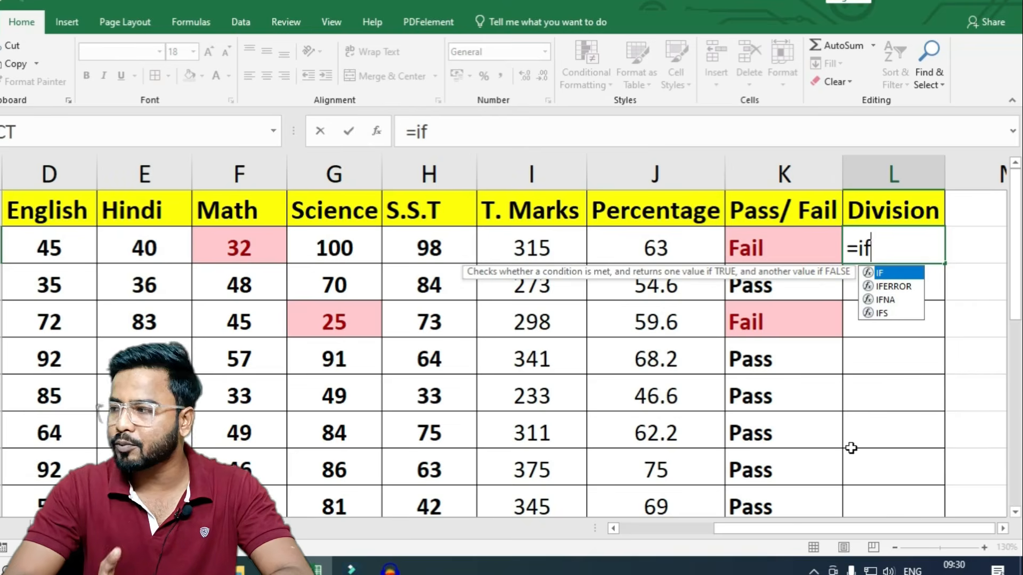
{"action": "key", "text": "Tab"}
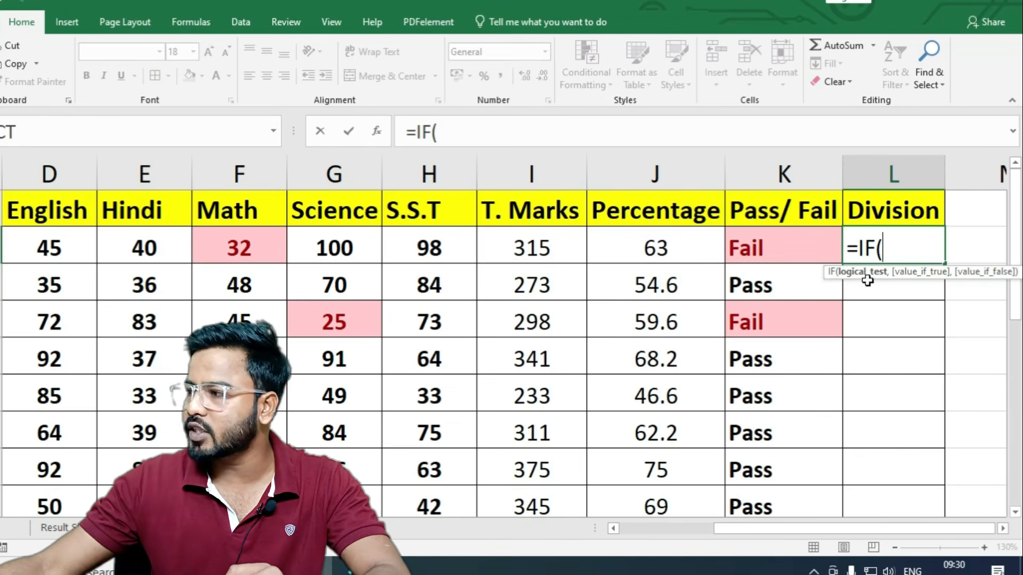
{"action": "left_click", "coordinate": [659, 253]}
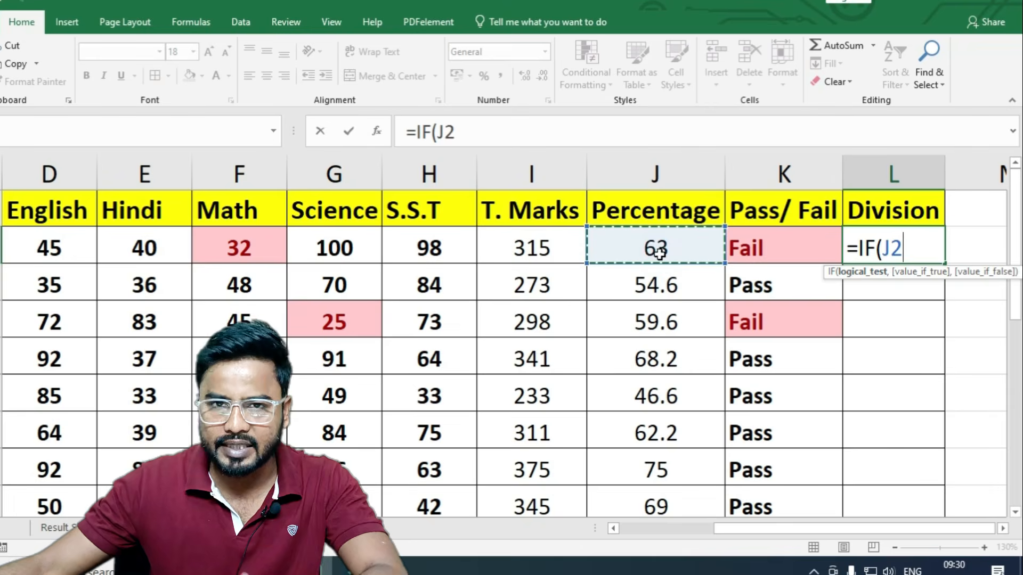
{"action": "type", "text": "="}
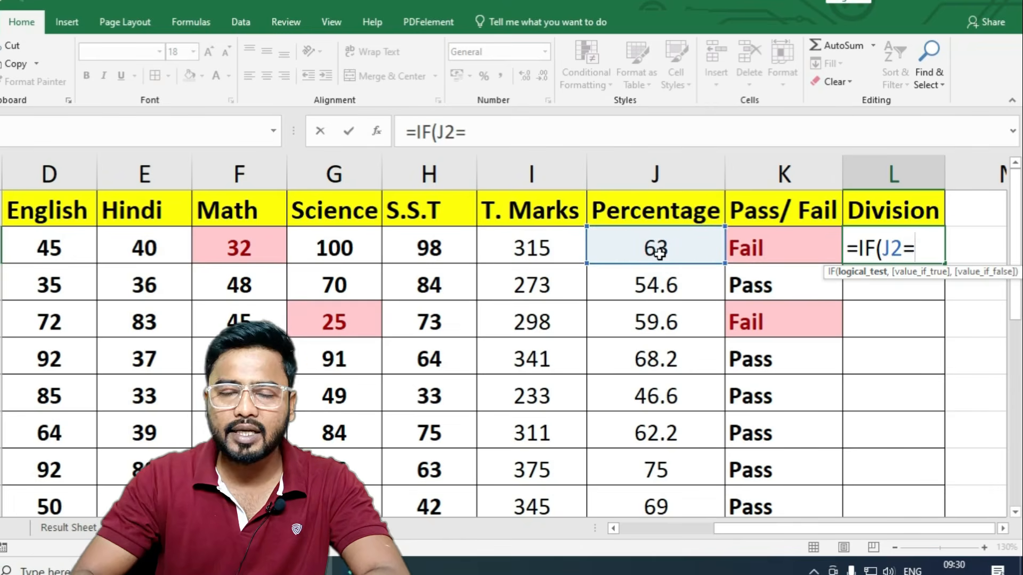
{"action": "type", "text": ">60"}
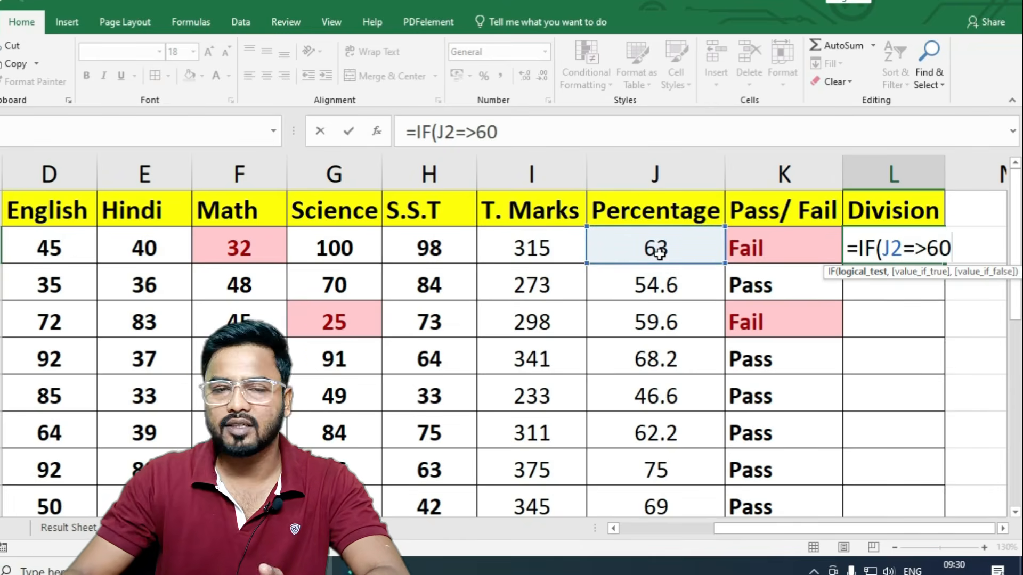
{"action": "type", "text": ",\"First "}
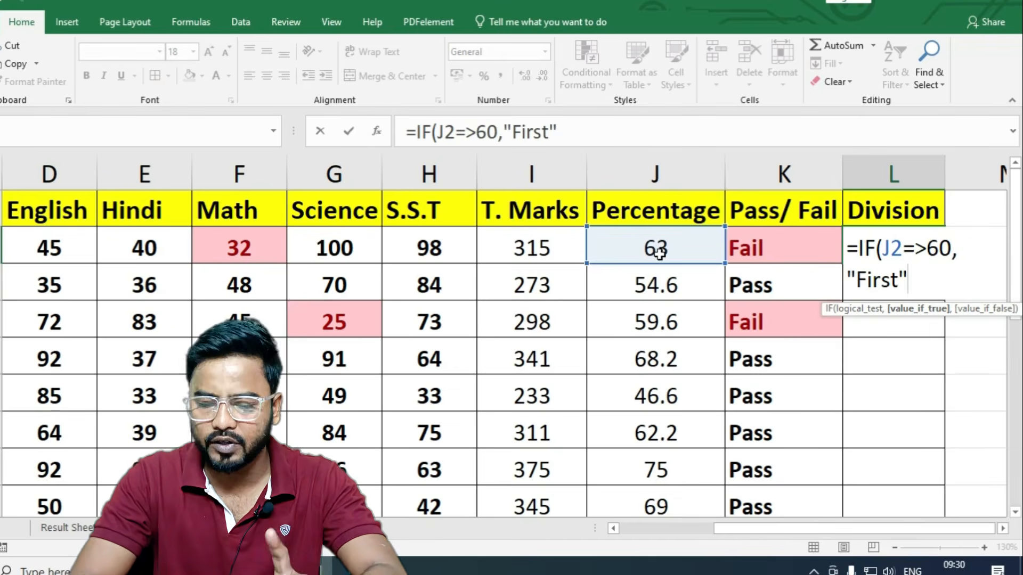
- Add a nested IF to the L2 formula that returns "Second" for J2=>45
{"action": "type", "text": ","}
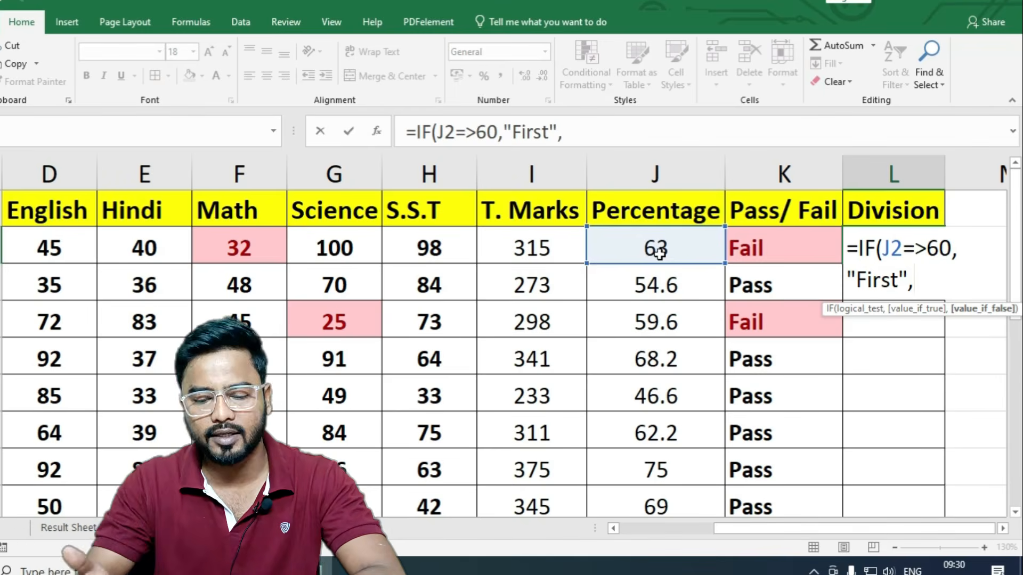
{"action": "type", "text": "if"}
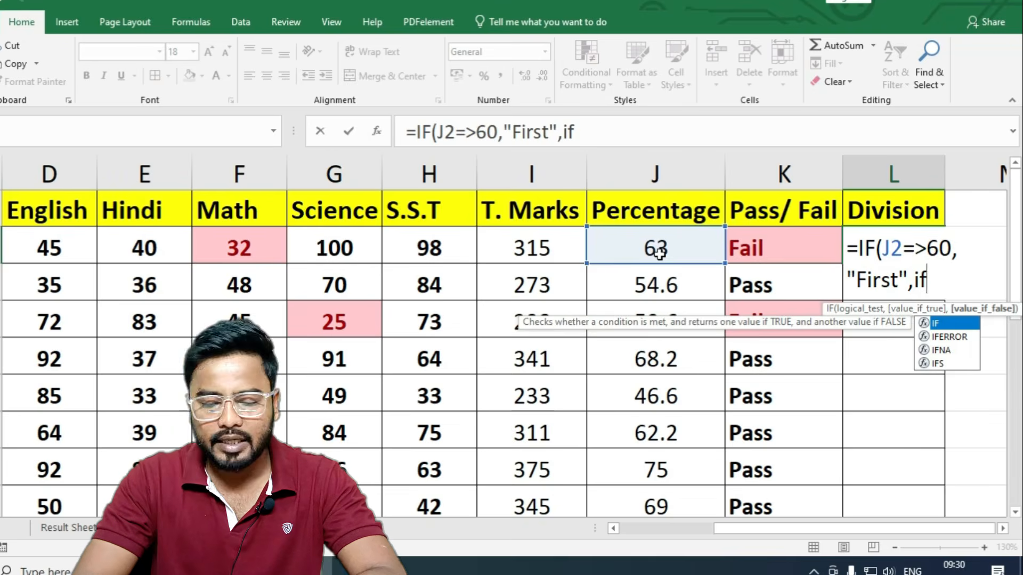
{"action": "key", "text": "Tab"}
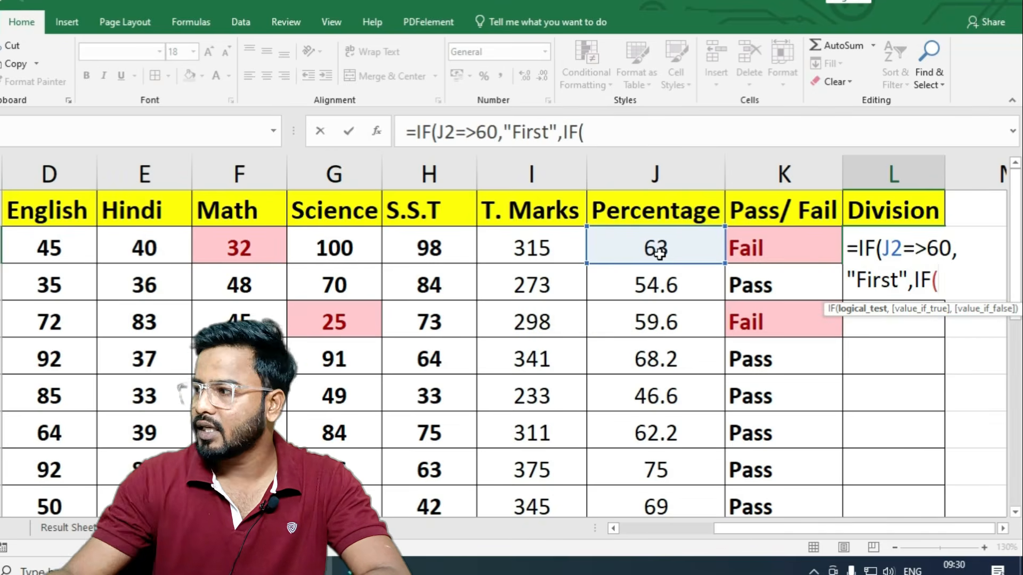
{"action": "left_click", "coordinate": [659, 253]}
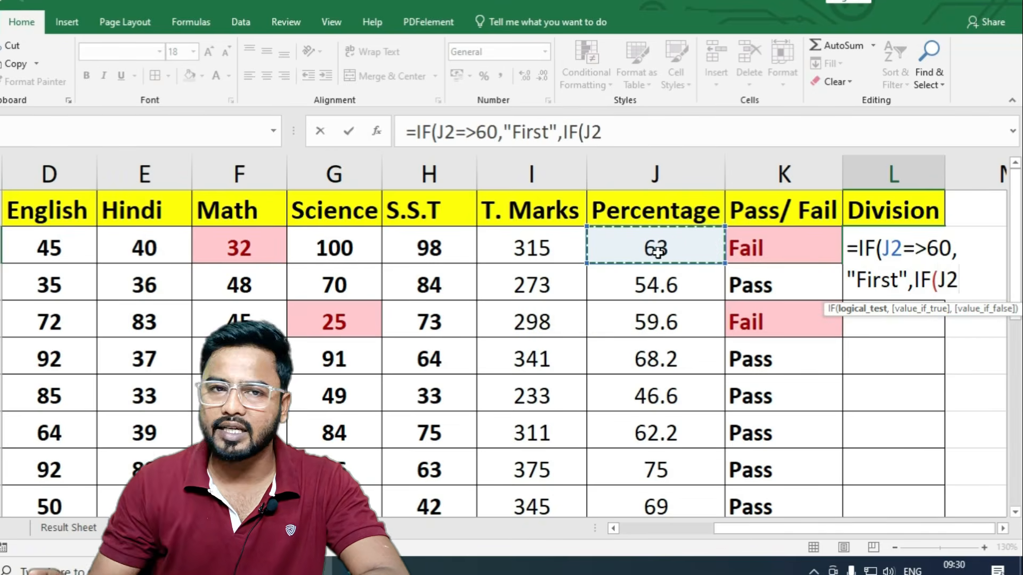
{"action": "type", "text": "=>45"}
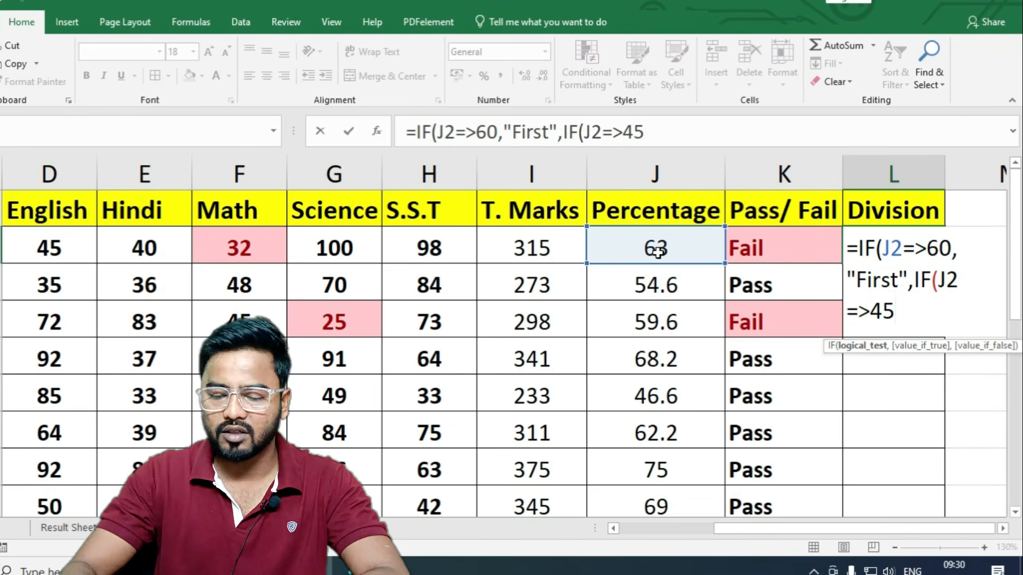
{"action": "type", "text": ",\"Sec"}
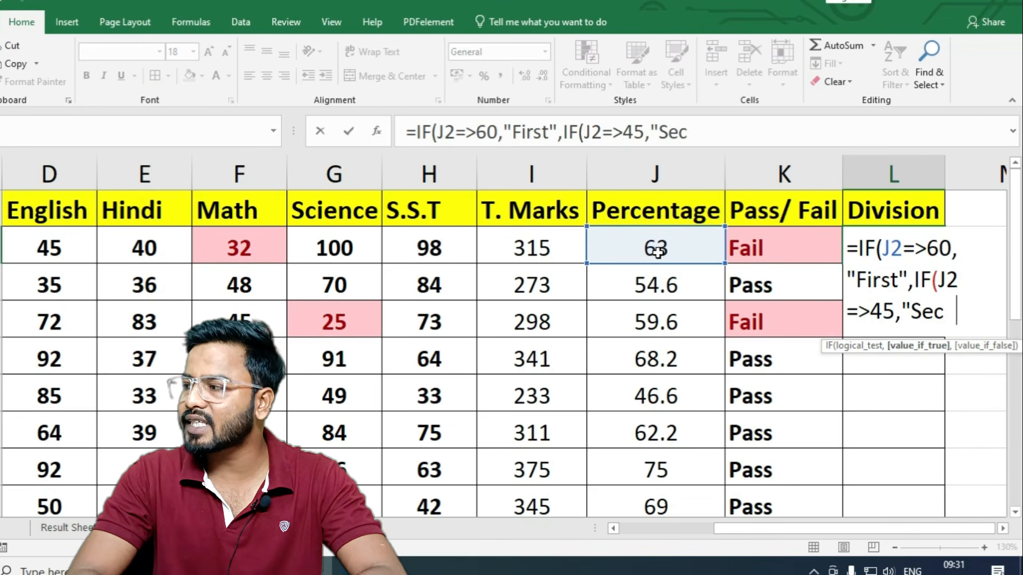
{"action": "type", "text": "ond\","}
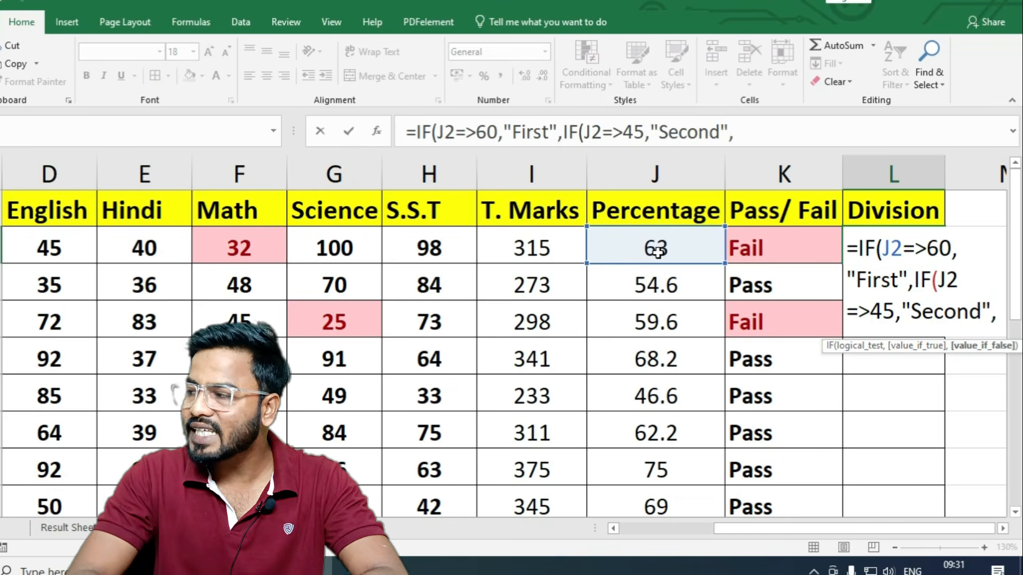
- Nest a third IF in the L2 formula that returns "Third" for J2=>33
{"action": "type", "text": "if"}
{"action": "key", "text": "Tab"}
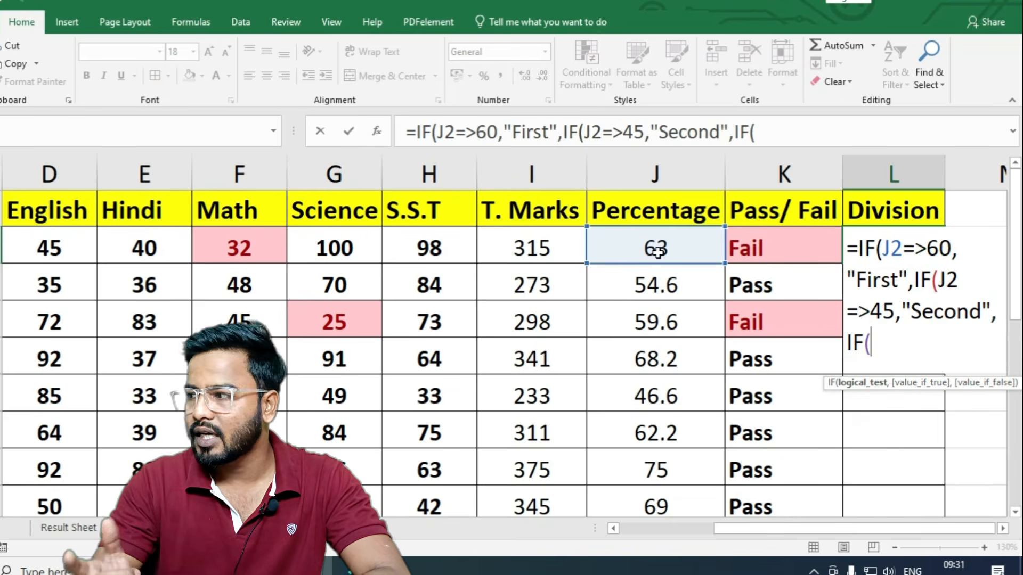
{"action": "left_click", "coordinate": [608, 235]}
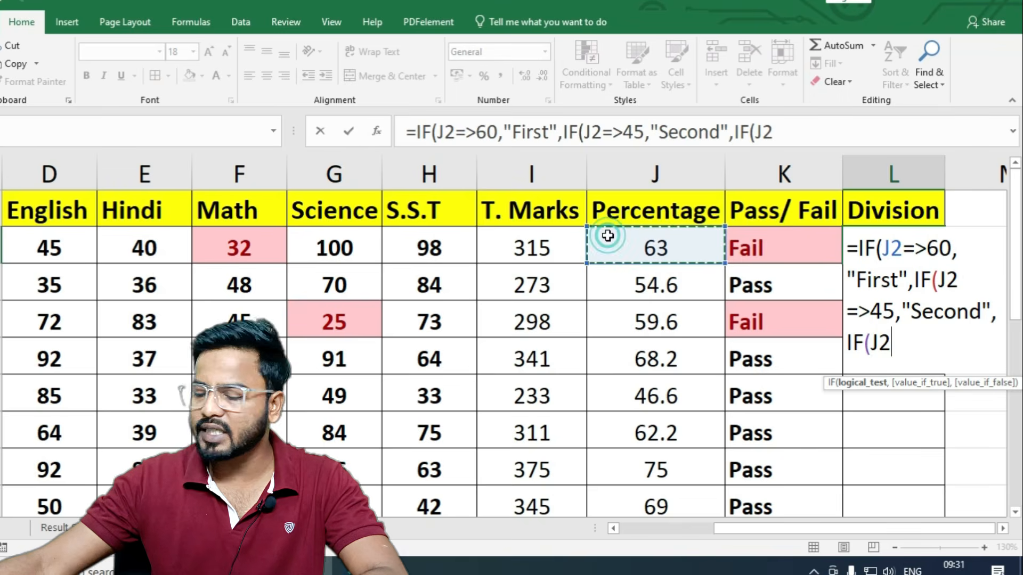
{"action": "type", "text": "="}
{"action": "type", "text": ">33"}
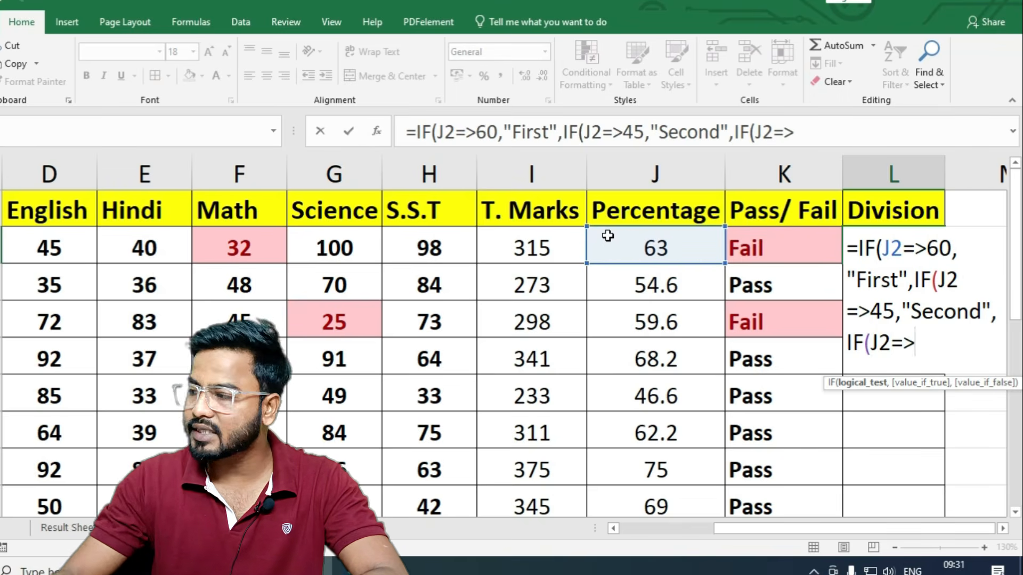
{"action": "type", "text": ",\"F"}
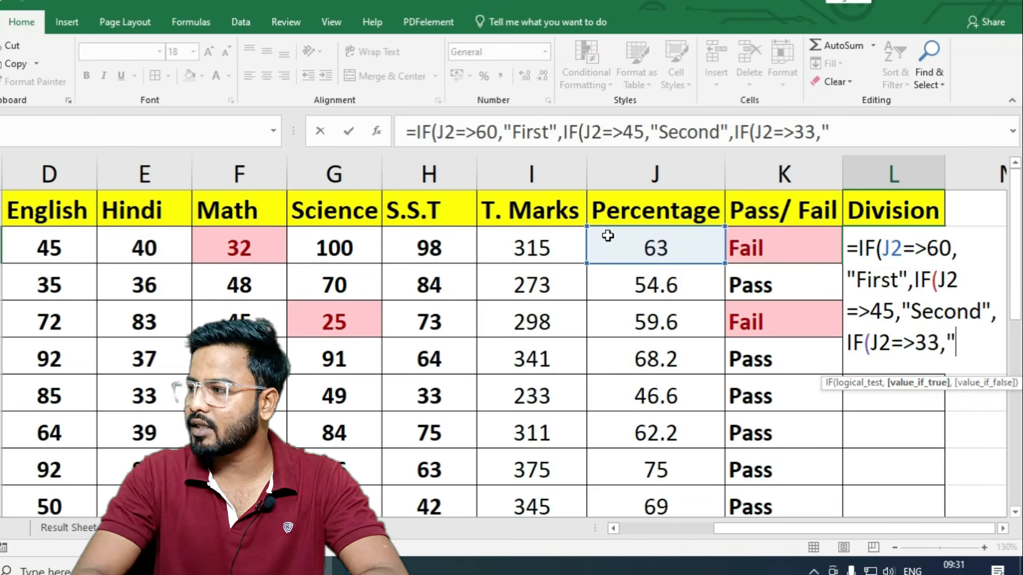
{"action": "key", "text": "BackSpace"}
{"action": "type", "text": "Third"}
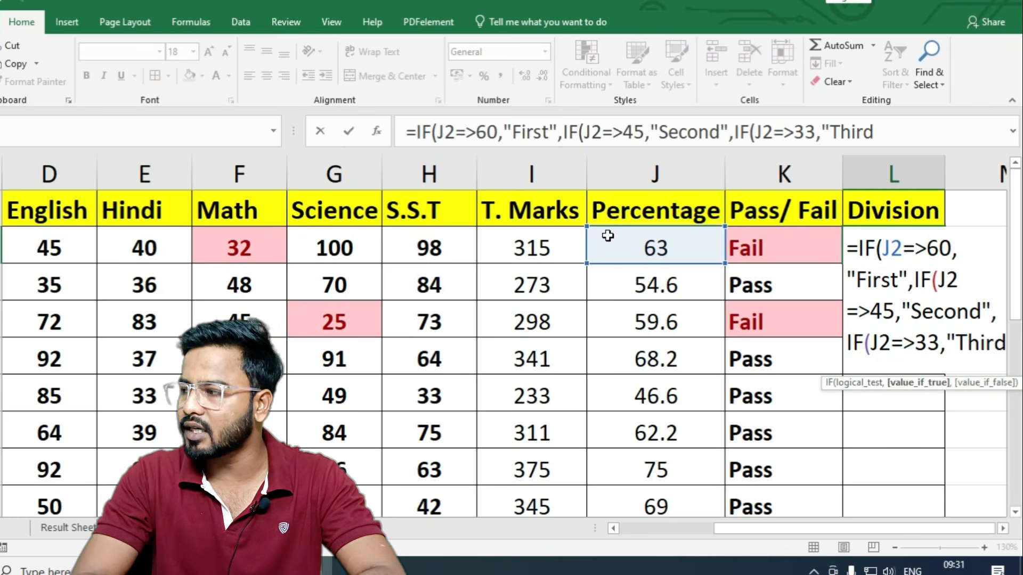
{"action": "type", "text": "\","}
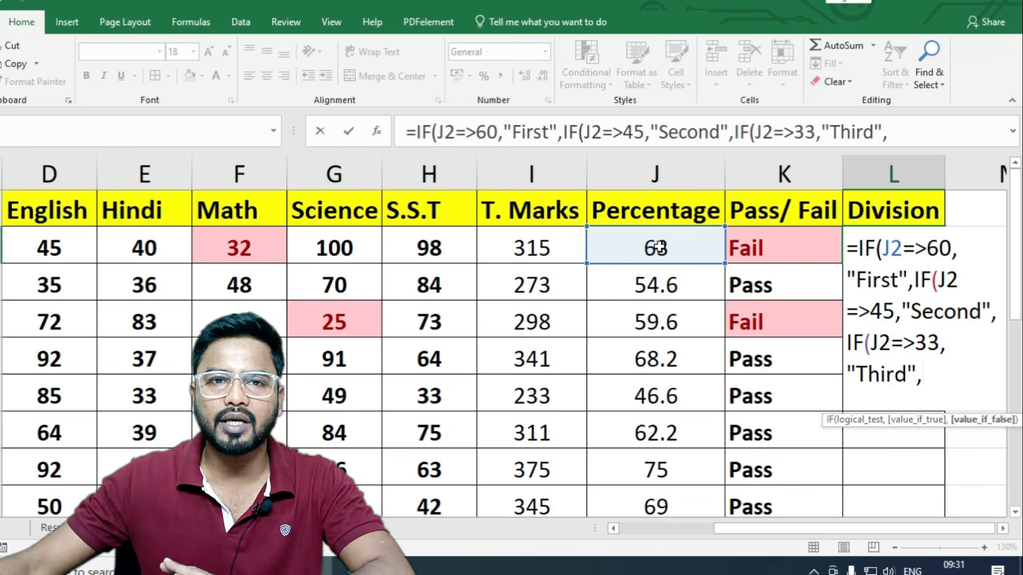
- Finish the L2 Division formula with a nested IF that returns "Fail" for J2<33, accepting the proposed formula correction
{"action": "type", "text": "if"}
{"action": "key", "text": "Tab"}
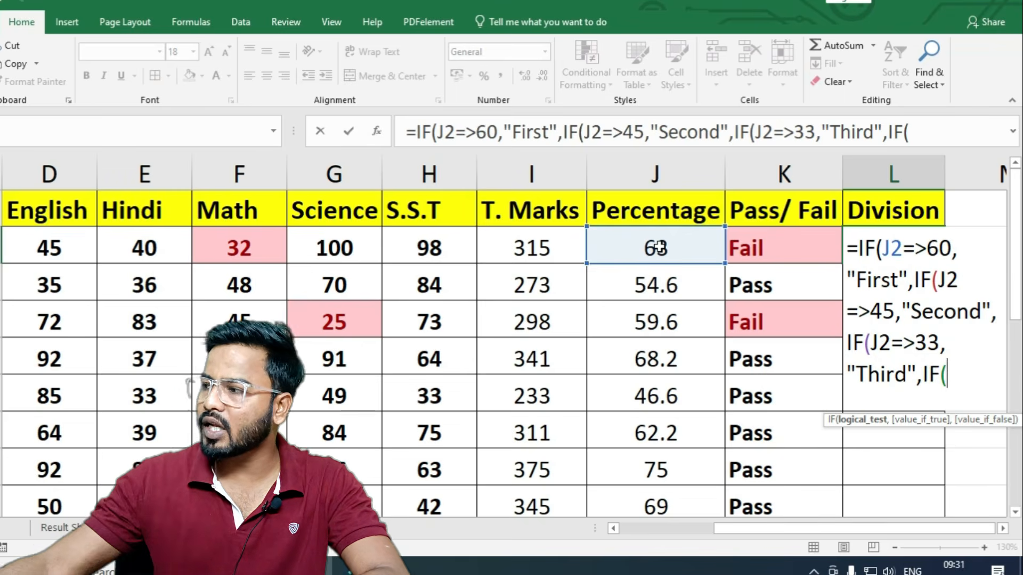
{"action": "left_click", "coordinate": [659, 247]}
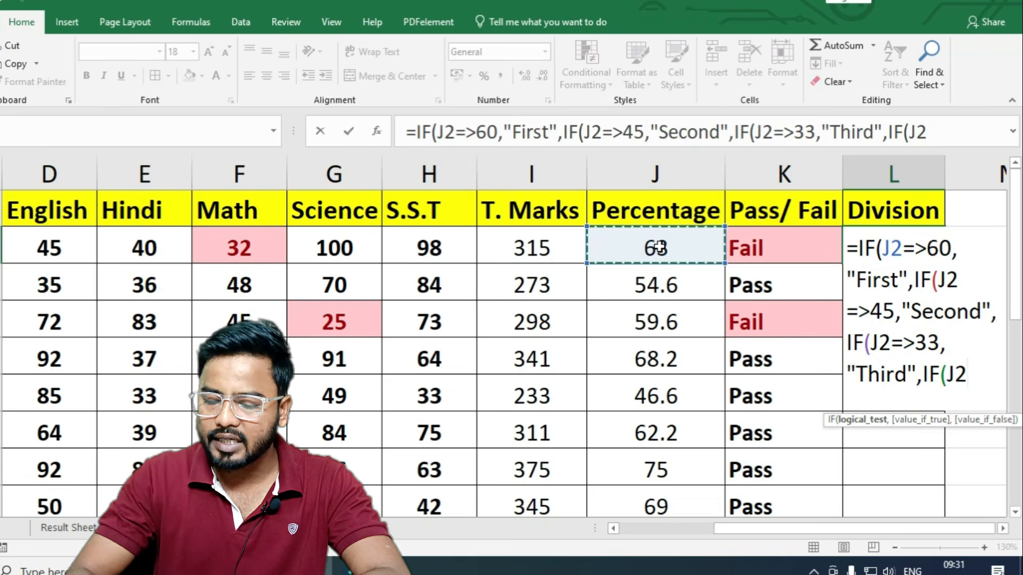
{"action": "type", "text": "<"}
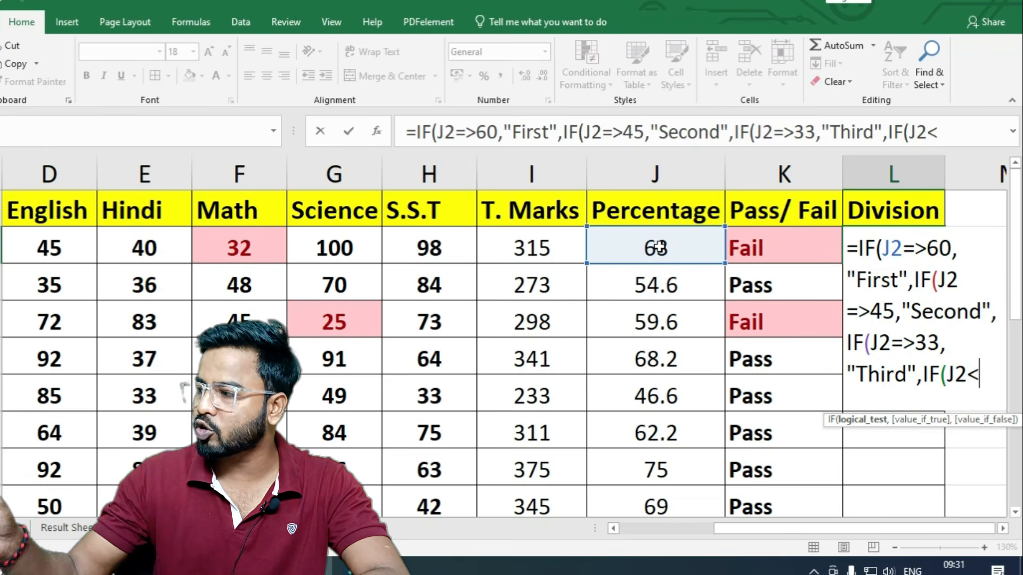
{"action": "type", "text": "33"}
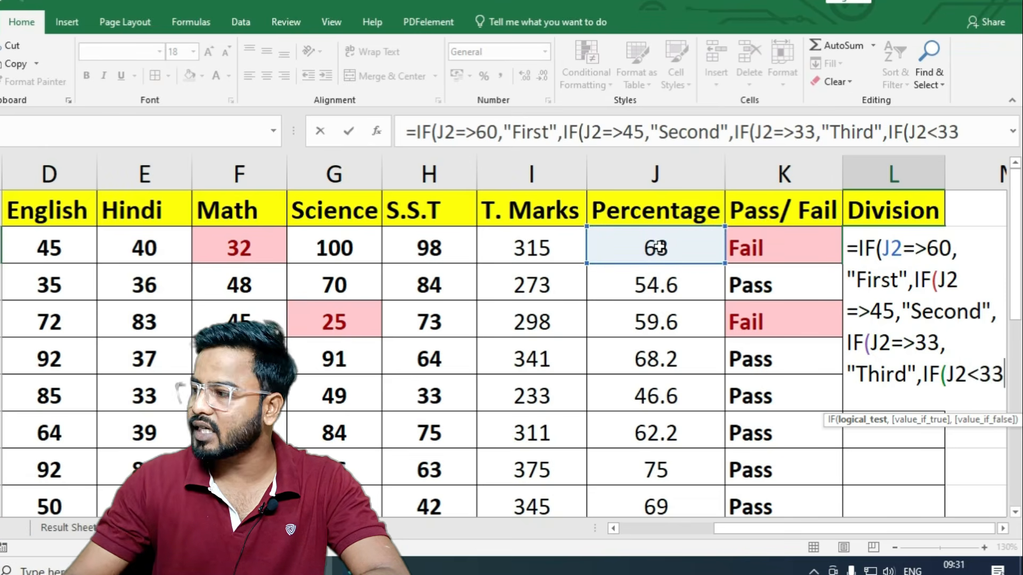
{"action": "type", "text": ","}
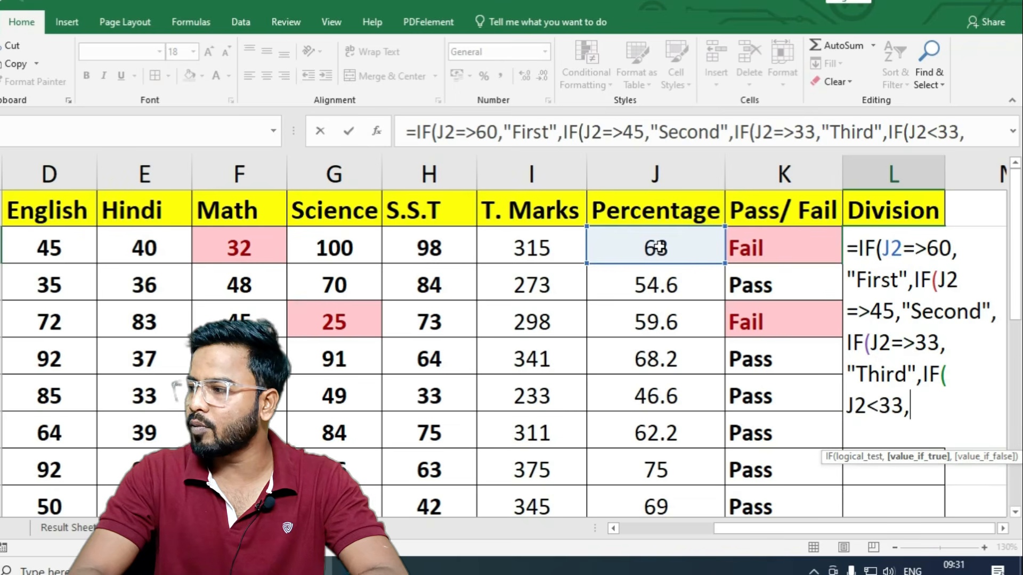
{"action": "type", "text": "\"Fail\")"}
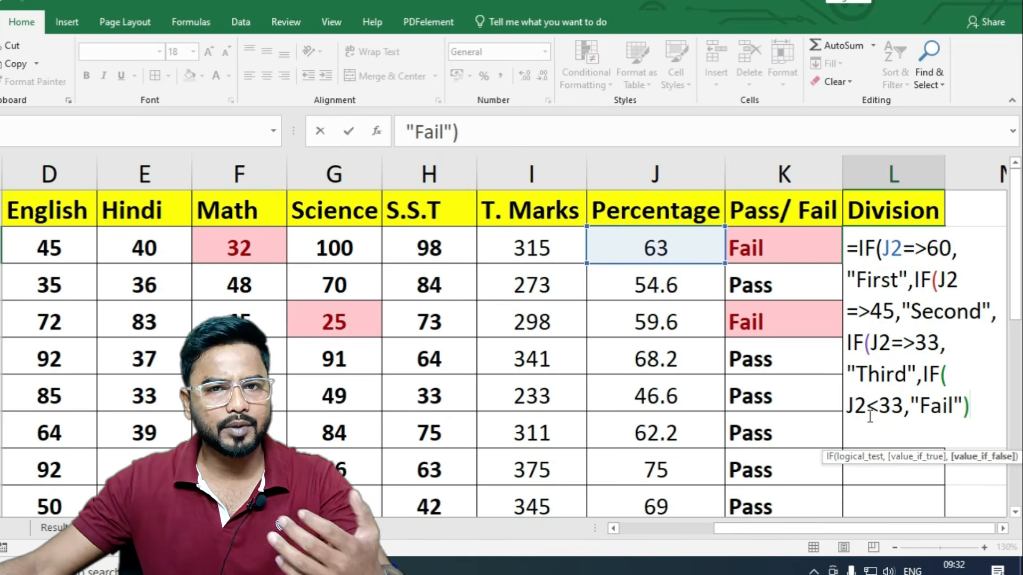
{"action": "key", "text": "Return"}
{"action": "key", "text": "Return"}
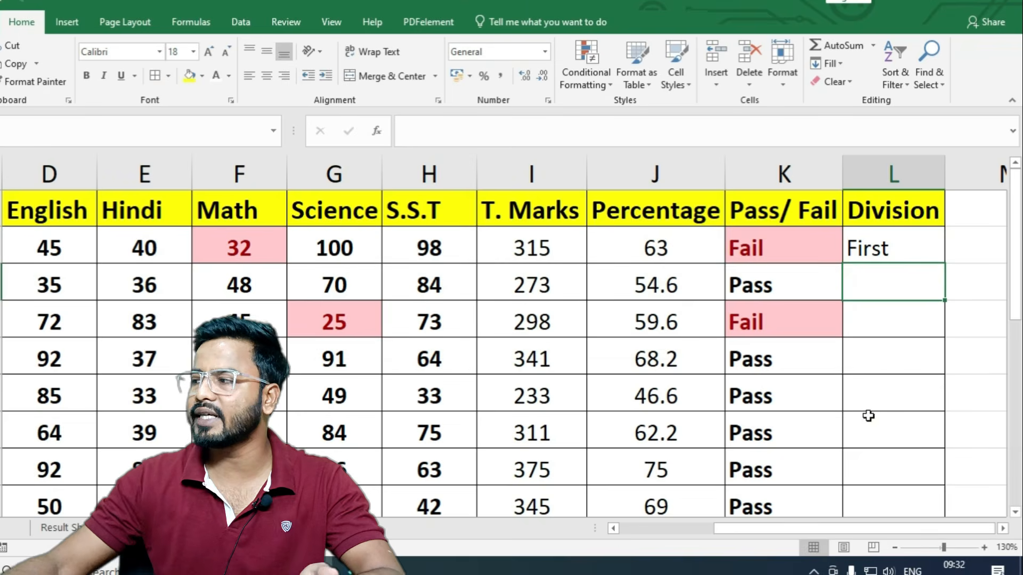
- Fill the Division formula from L2 down through L12
{"action": "left_click", "coordinate": [900, 245]}
{"action": "left_click_drag", "start_coordinate": [942, 262], "coordinate": [930, 425]}
{"action": "scroll", "coordinate": [930, 425], "scroll_direction": "up", "scroll_amount": 2}
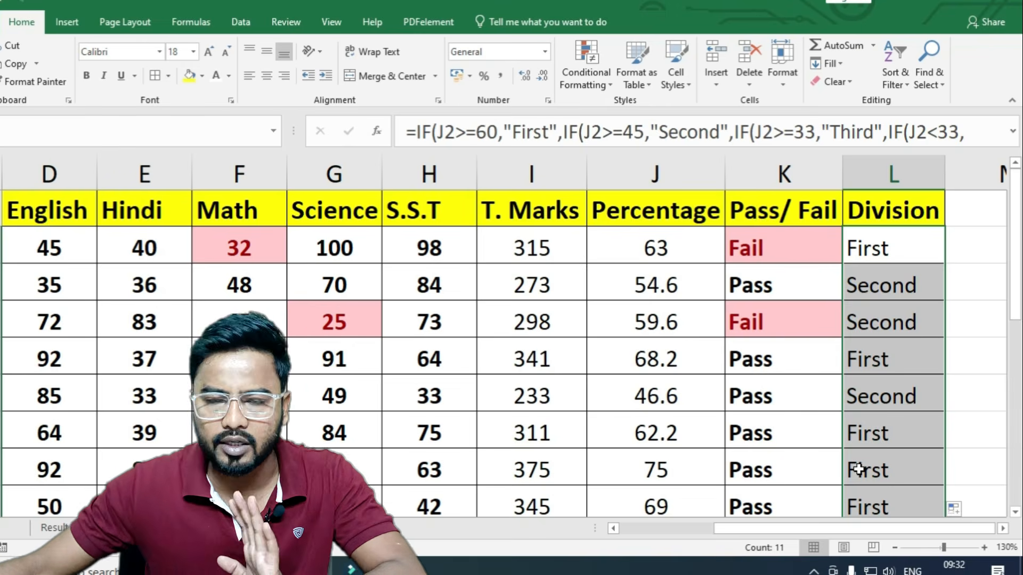
- Set the Hindi, Math, Science and S.S.T marks in E7:H7 to 33 each
{"action": "left_click", "coordinate": [134, 439]}
{"action": "type", "text": "33"}
{"action": "key", "text": "Tab"}
{"action": "type", "text": "33"}
{"action": "key", "text": "Tab"}
{"action": "type", "text": "33"}
{"action": "key", "text": "Tab"}
{"action": "type", "text": "33"}
{"action": "key", "text": "Tab"}
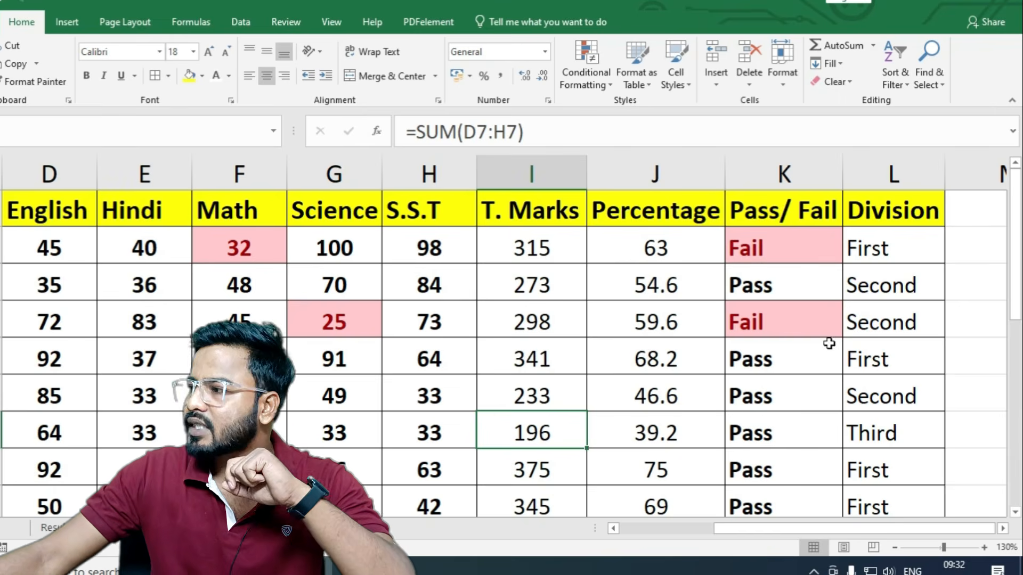
- Wrap the L2 Division formula in an outer IF that tests MIN(D2:H2)<33
{"action": "left_click", "coordinate": [760, 249]}
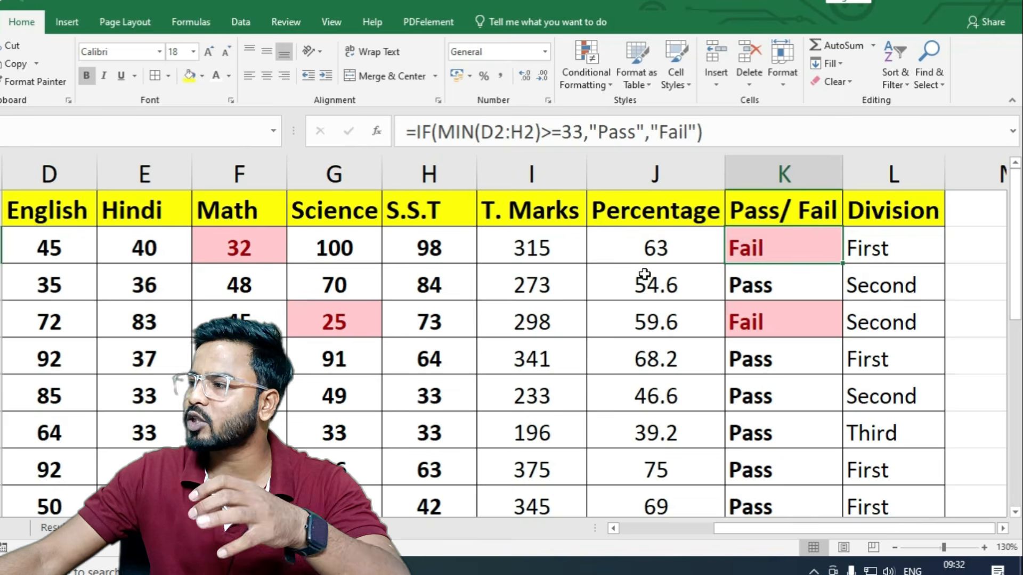
{"action": "left_click", "coordinate": [900, 245]}
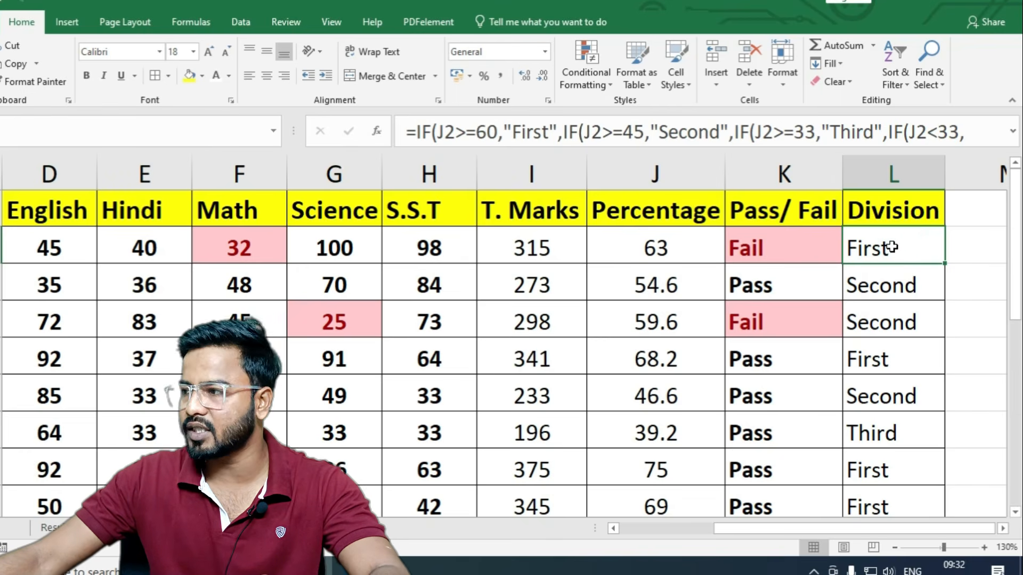
{"action": "double_click", "coordinate": [878, 248]}
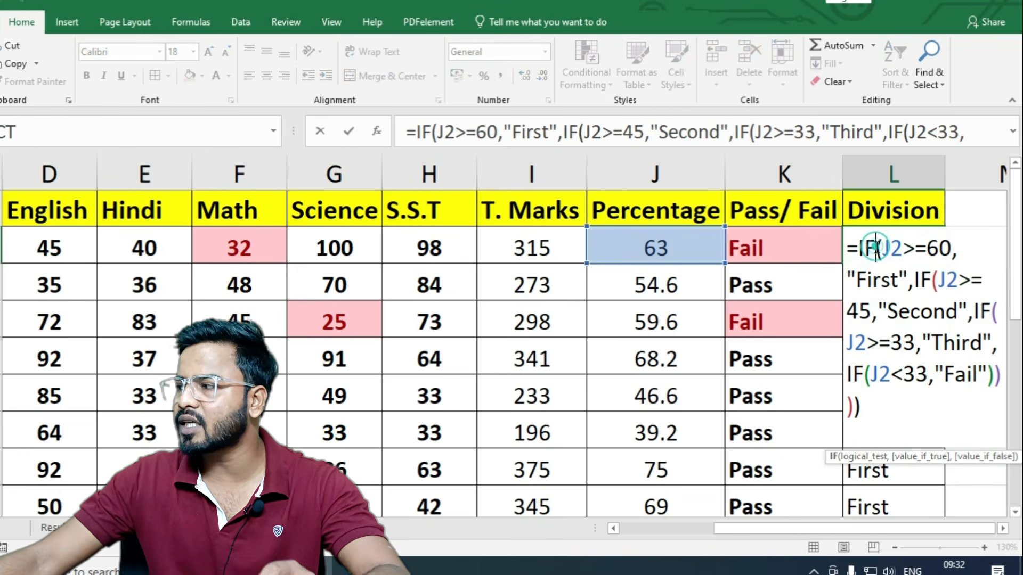
{"action": "key", "text": "Escape"}
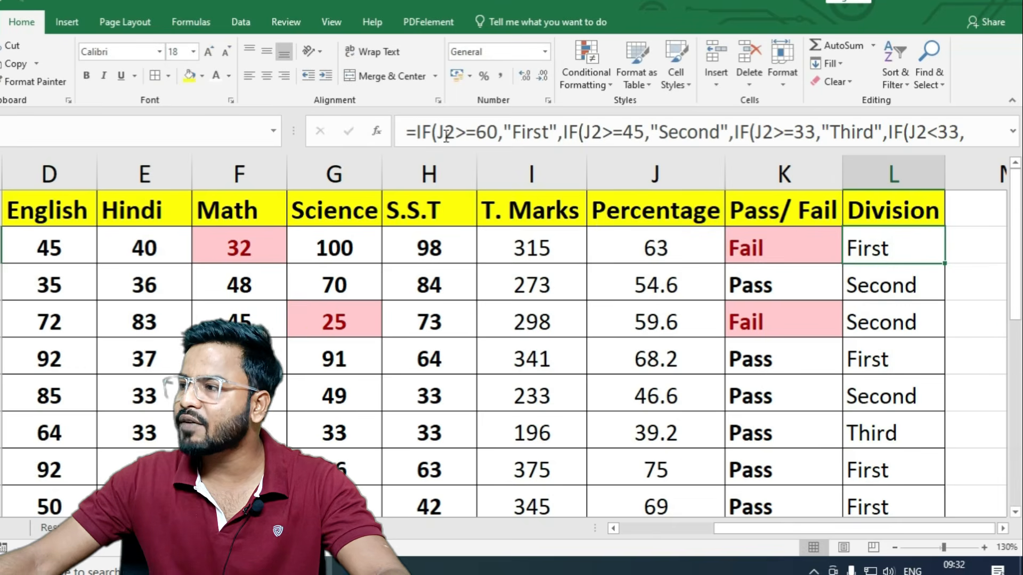
{"action": "left_click", "coordinate": [421, 130]}
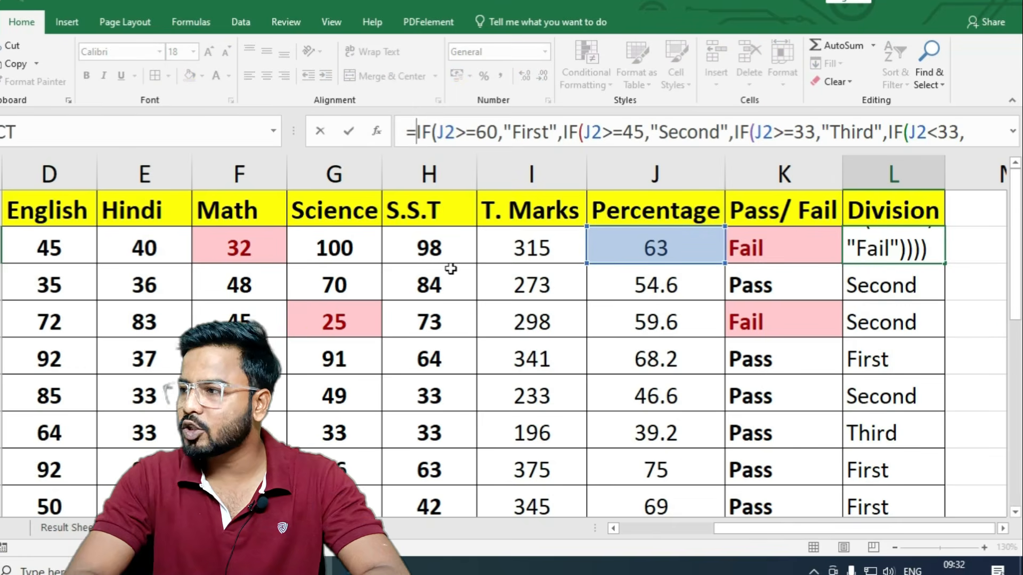
{"action": "type", "text": "if"}
{"action": "key", "text": "Tab"}
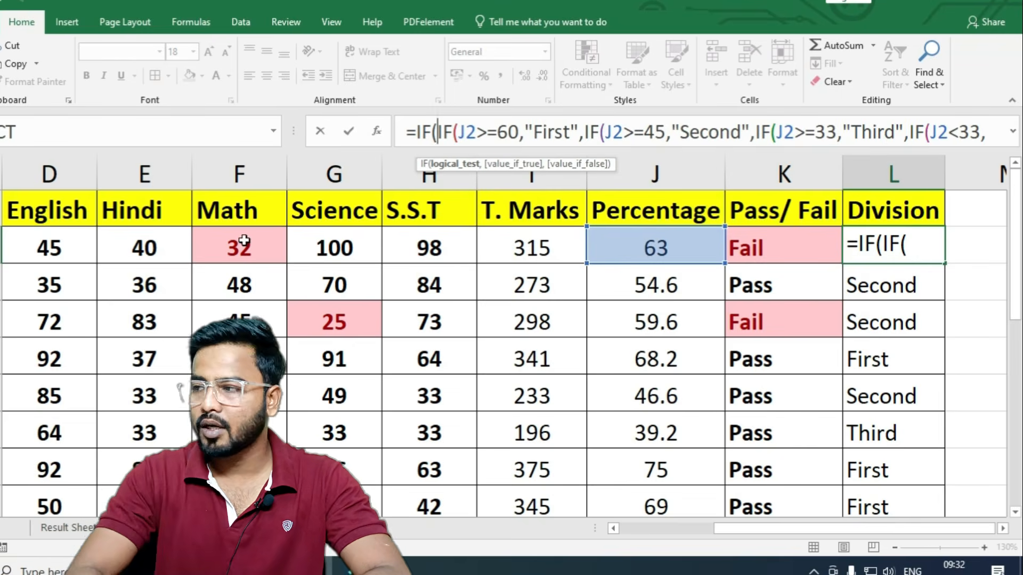
{"action": "type", "text": "min"}
{"action": "key", "text": "Tab"}
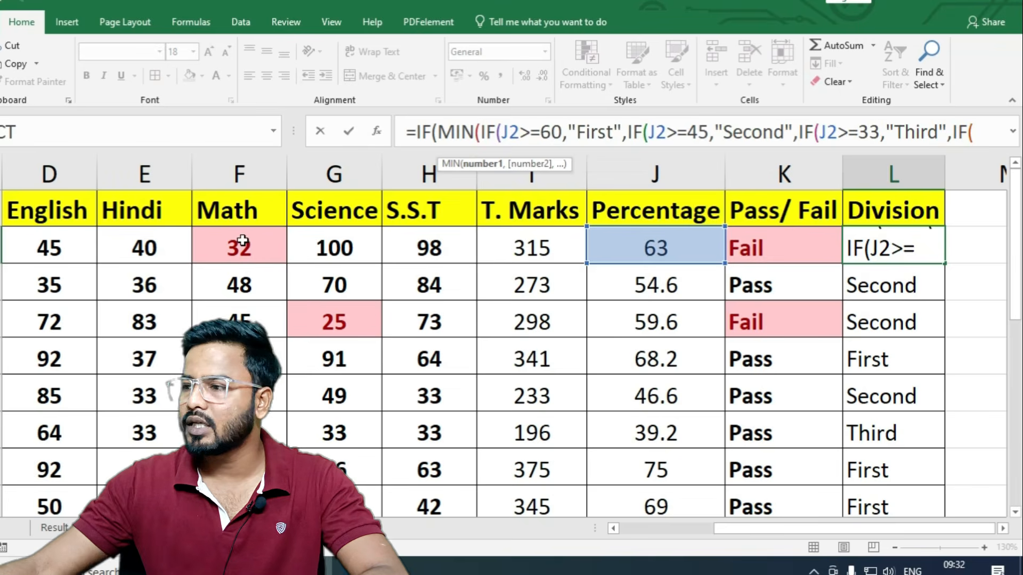
{"action": "left_click_drag", "start_coordinate": [19, 248], "coordinate": [405, 233]}
{"action": "type", "text": ")<"}
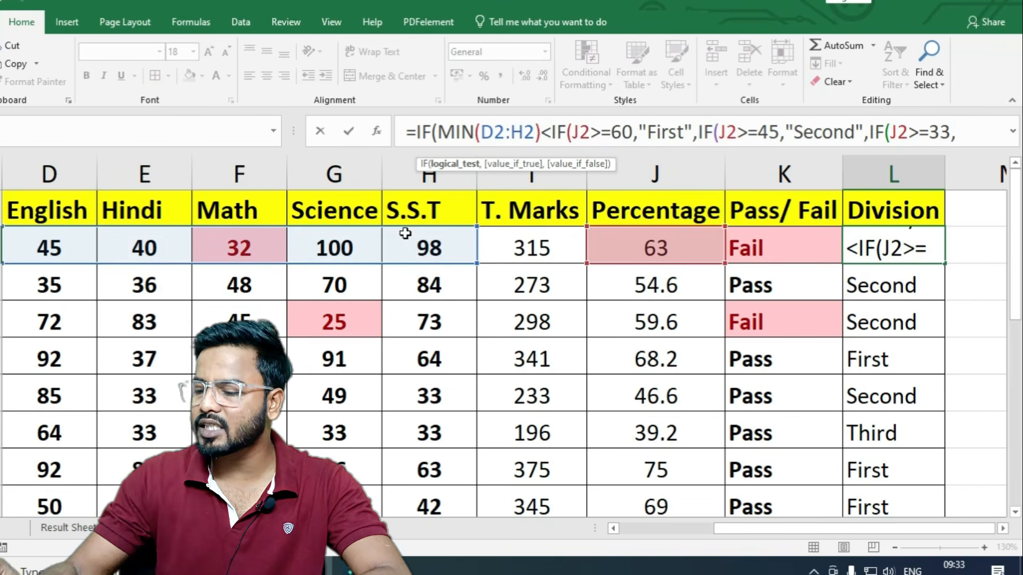
{"action": "type", "text": "33"}
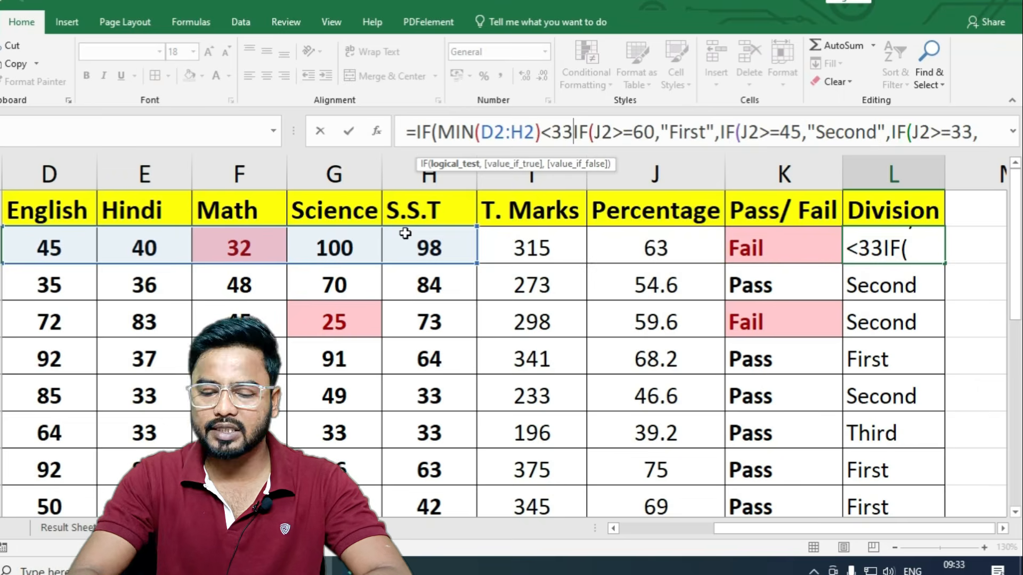
- Make the outer IF in L2 return "Fail" when true, with the existing nested IFs as its false value
{"action": "type", "text": ",\"Fail\""}
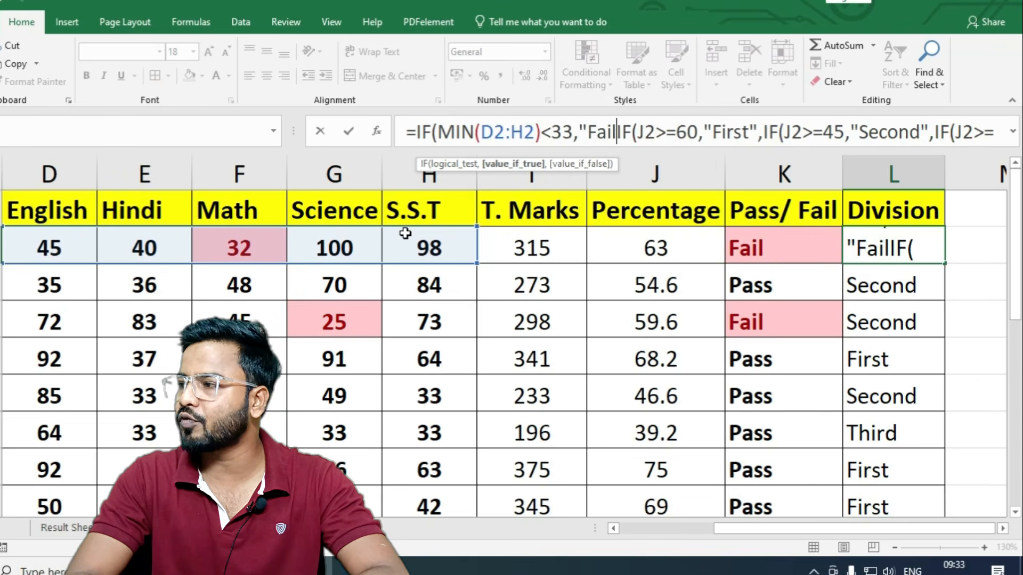
{"action": "type", "text": "."}
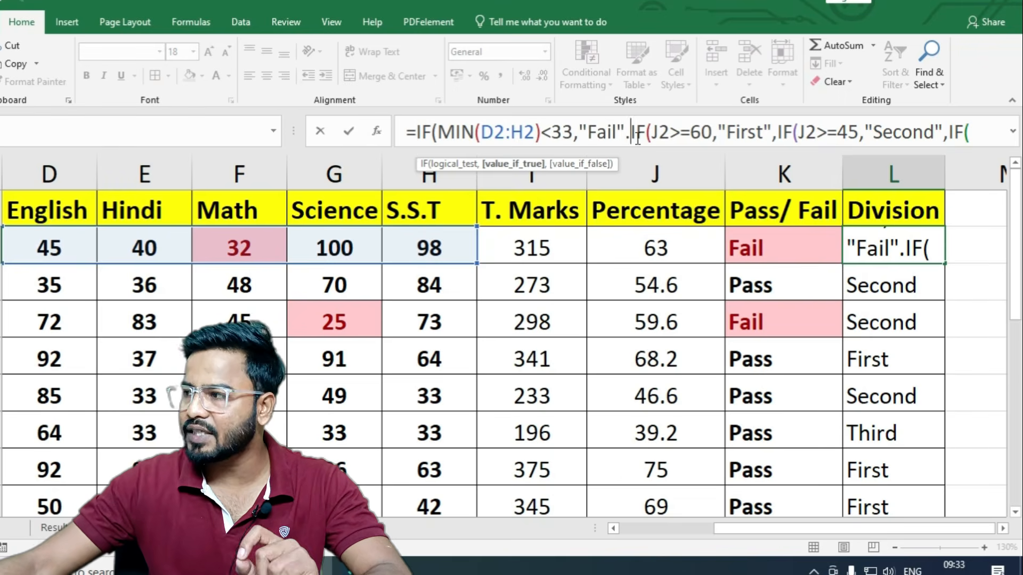
{"action": "key", "text": "BackSpace"}
{"action": "type", "text": ","}
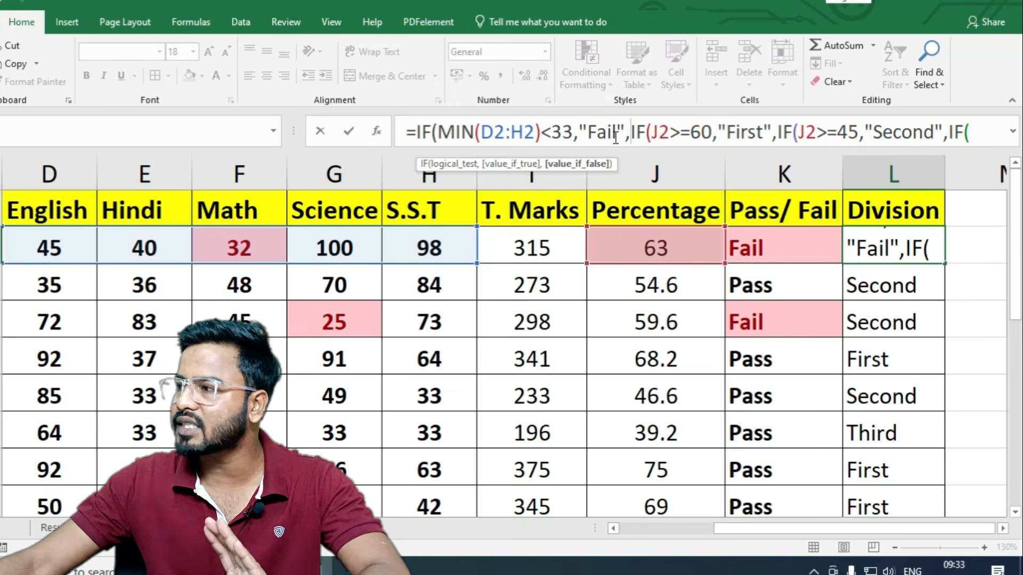
{"action": "double_click", "coordinate": [424, 132]}
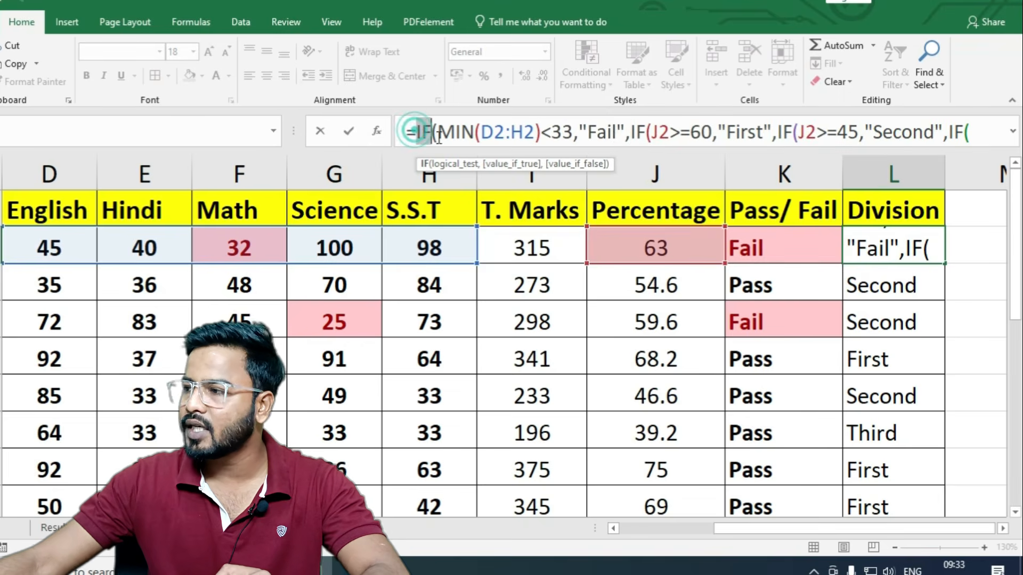
{"action": "double_click", "coordinate": [447, 132]}
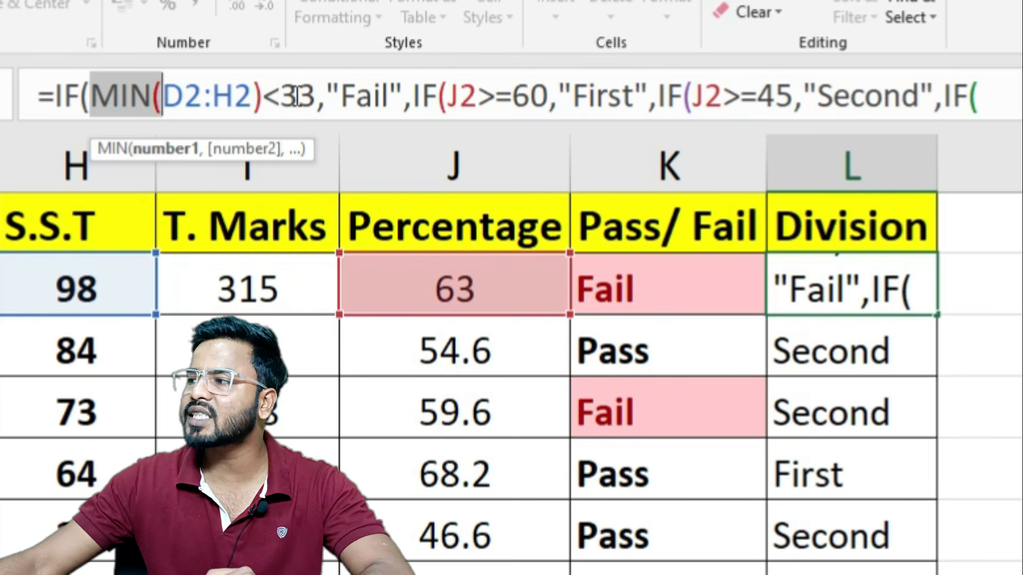
{"action": "double_click", "coordinate": [272, 98]}
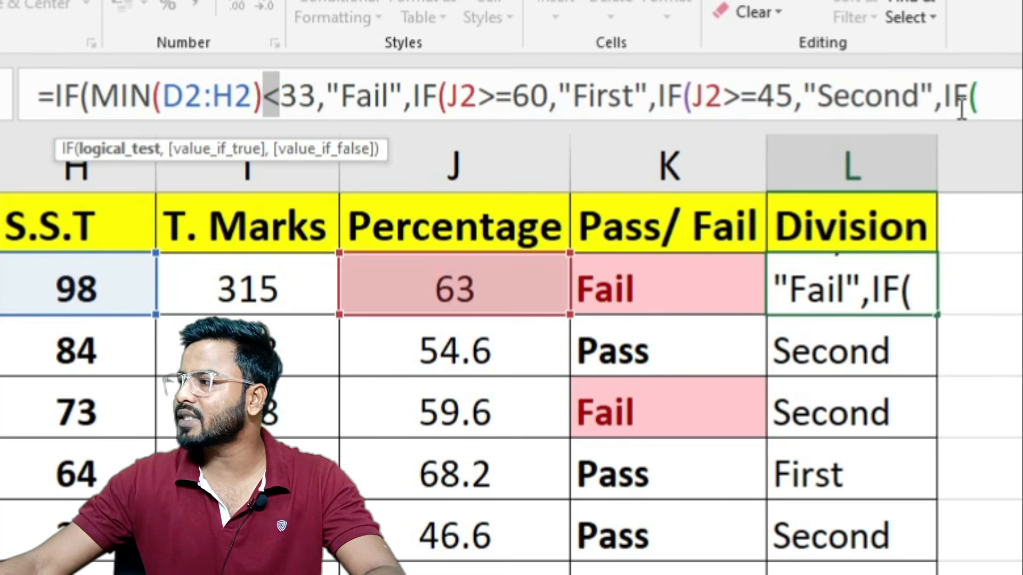
- Commit the L2 Division formula, accepting the proposed correction, and fill it down through L12
{"action": "key", "text": "Return"}
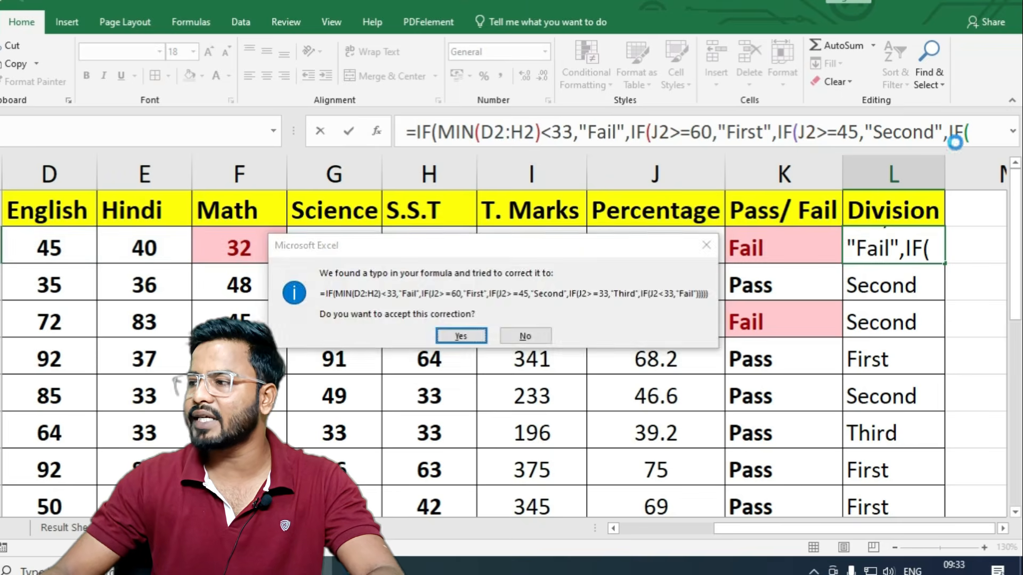
{"action": "key", "text": "Return"}
{"action": "left_click", "coordinate": [928, 235]}
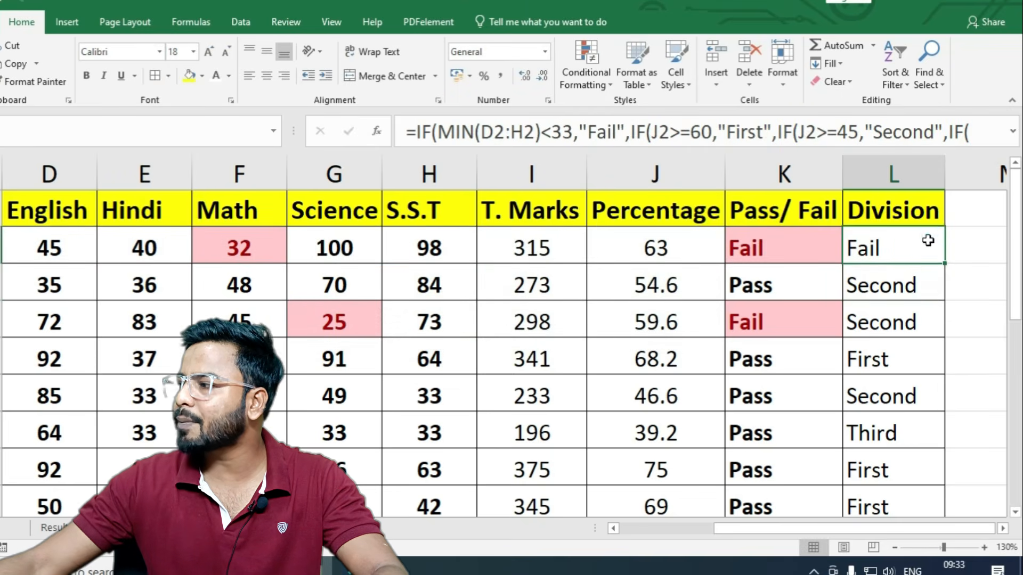
{"action": "double_click", "coordinate": [947, 262]}
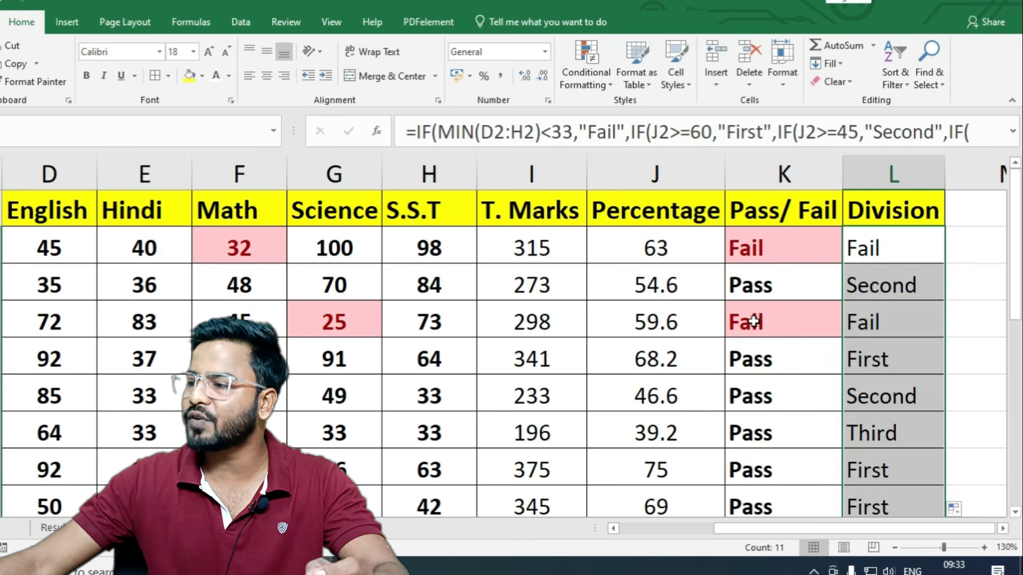
- Set the Hindi mark in E8 to 26 and check the Pass/Fail result for that row
{"action": "left_click", "coordinate": [114, 469]}
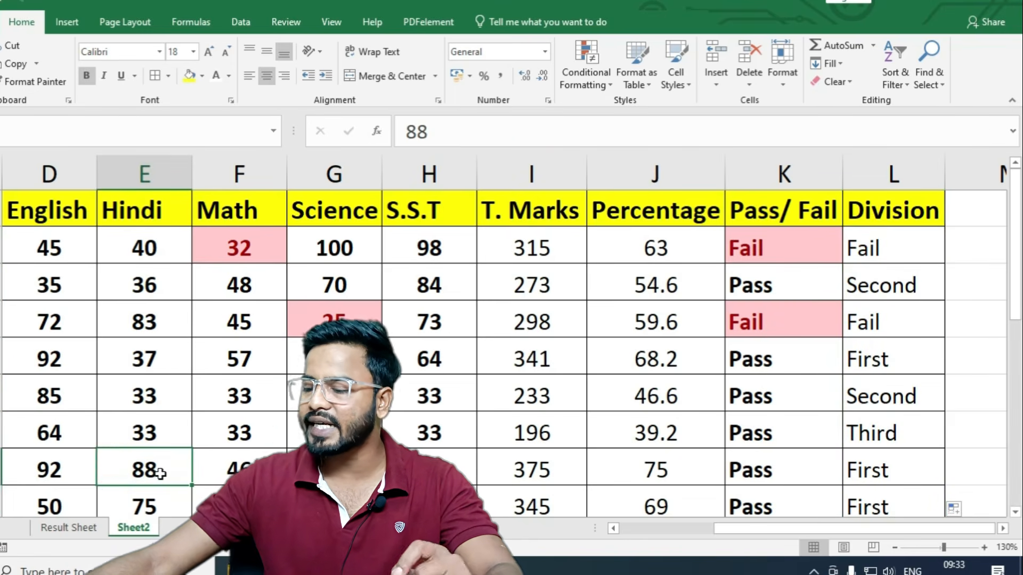
{"action": "type", "text": "26"}
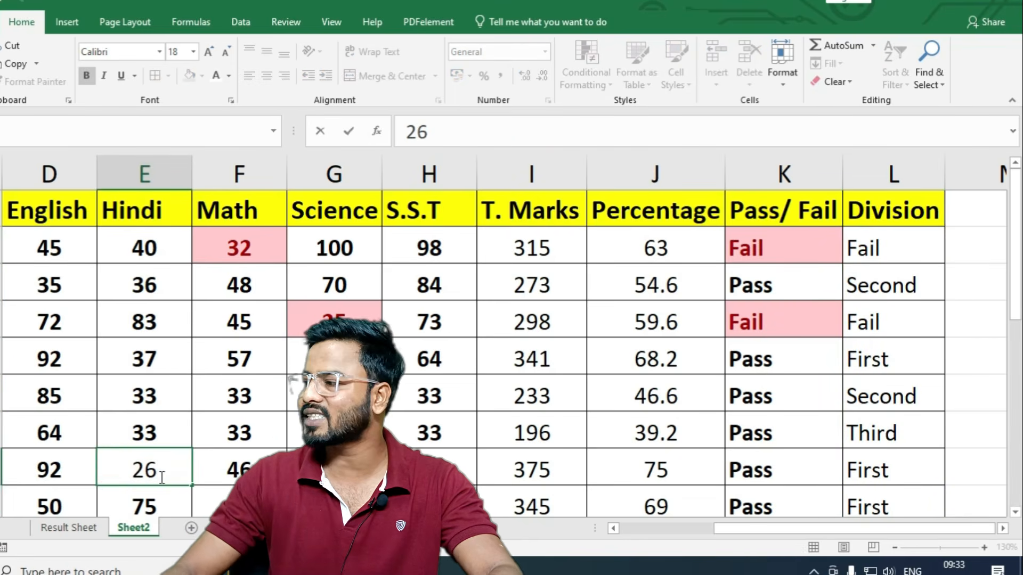
{"action": "key", "text": "Return"}
{"action": "left_click", "coordinate": [776, 437]}
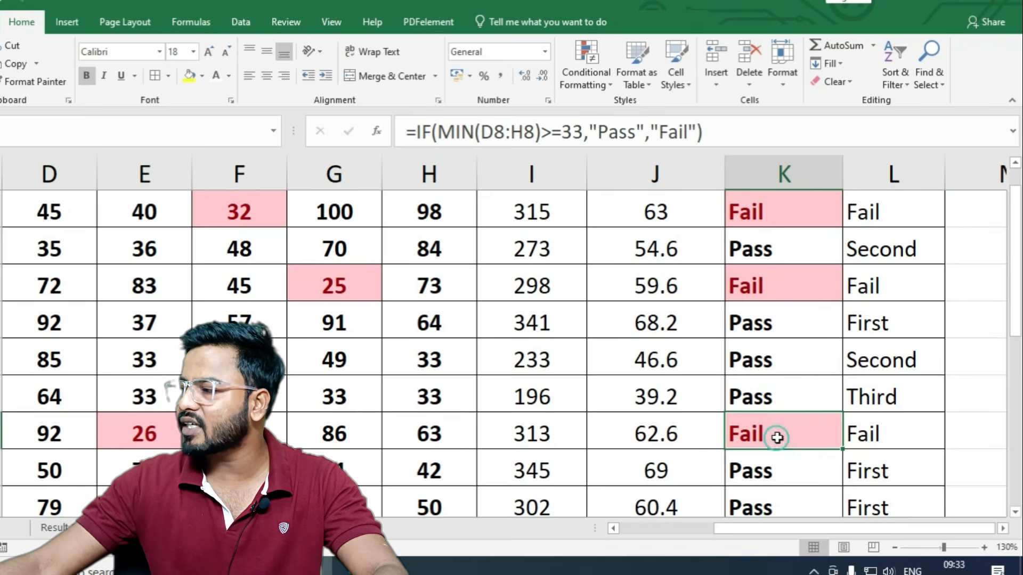
- Highlight Division cells L2:L12 containing the text "Fail" with Light Red Fill with Dark Red Text
{"action": "scroll", "coordinate": [874, 434], "scroll_direction": "up", "scroll_amount": 1}
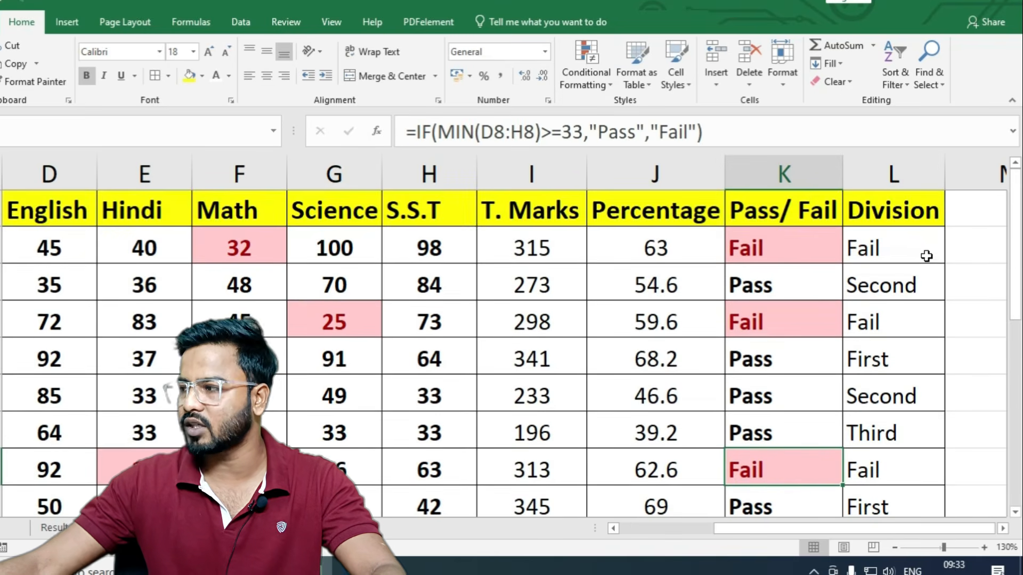
{"action": "left_click", "coordinate": [913, 248]}
{"action": "left_click_drag", "start_coordinate": [913, 248], "coordinate": [885, 431]}
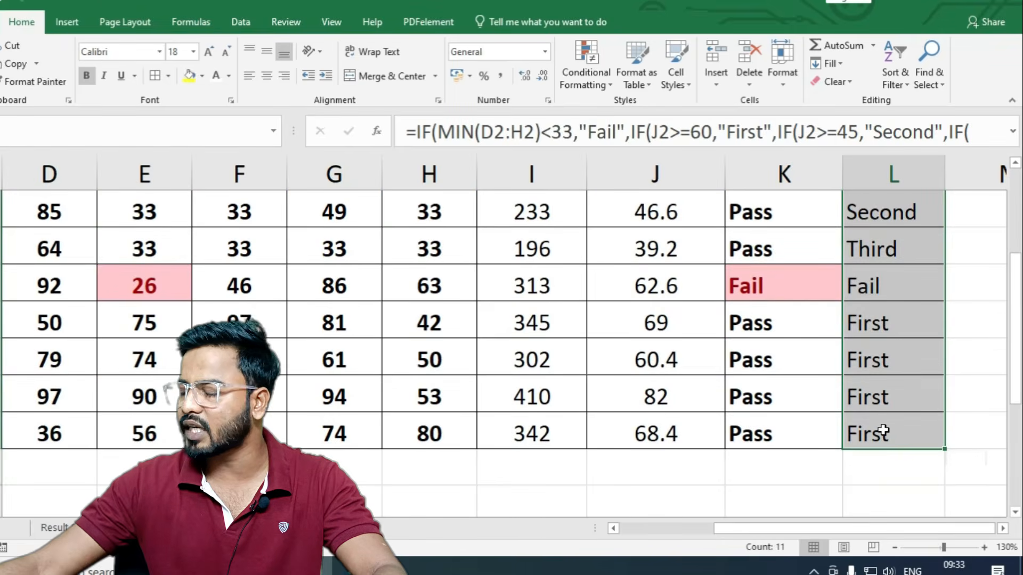
{"action": "scroll", "coordinate": [725, 405], "scroll_direction": "up", "scroll_amount": 2}
{"action": "left_click", "coordinate": [601, 81]}
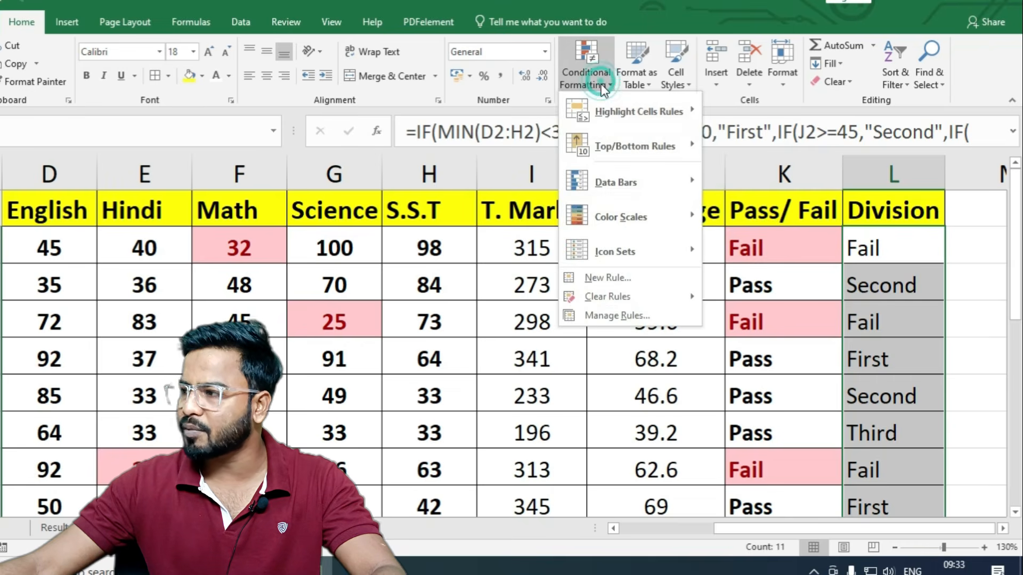
{"action": "mouse_move", "coordinate": [612, 108]}
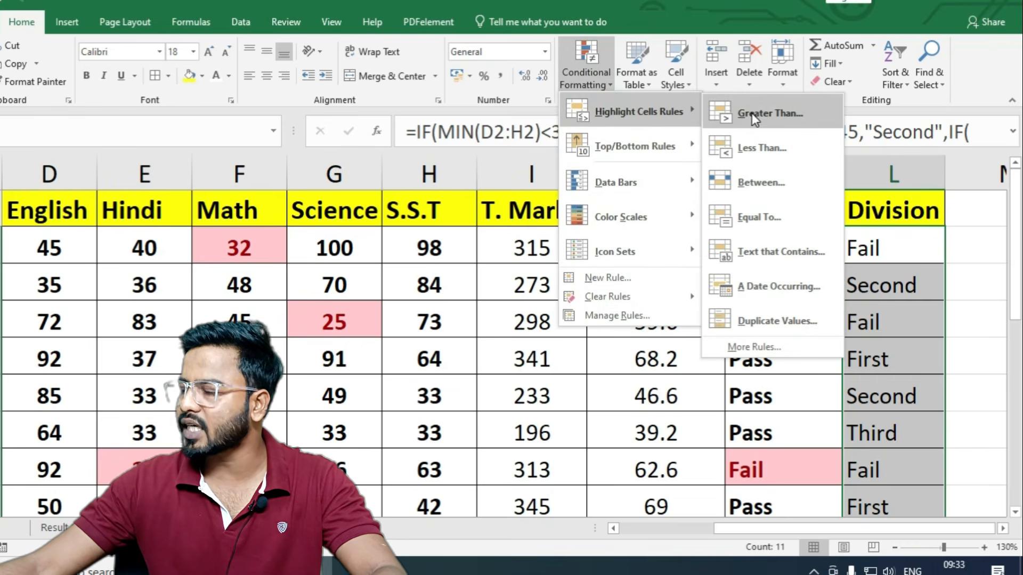
{"action": "left_click", "coordinate": [751, 261]}
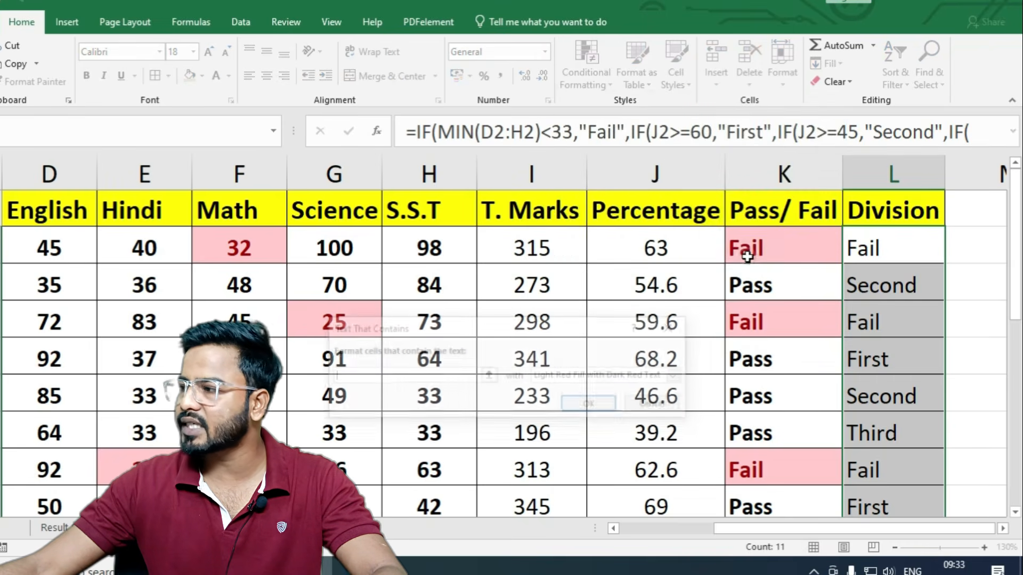
{"action": "type", "text": "Fail"}
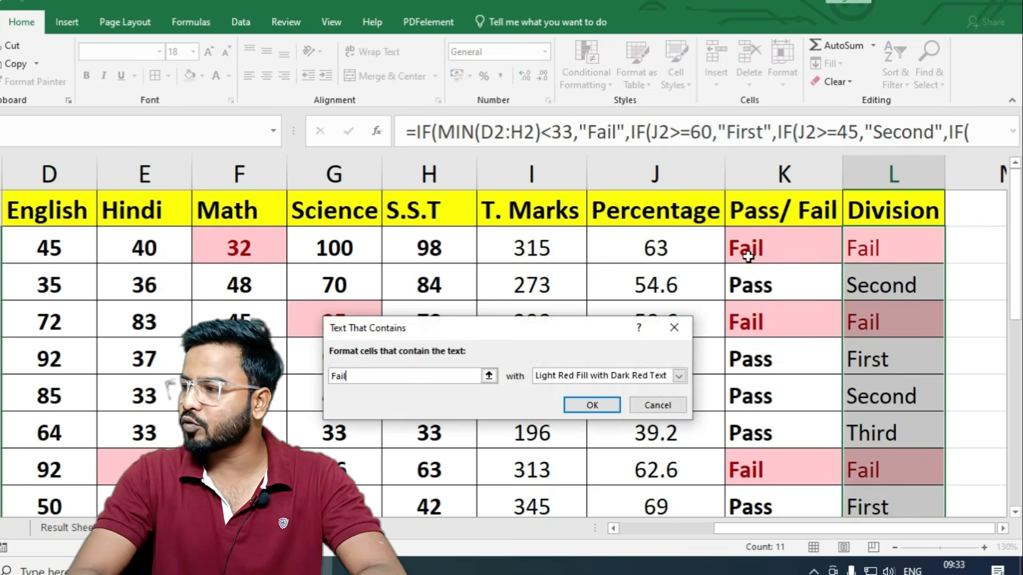
{"action": "key", "text": "Return"}
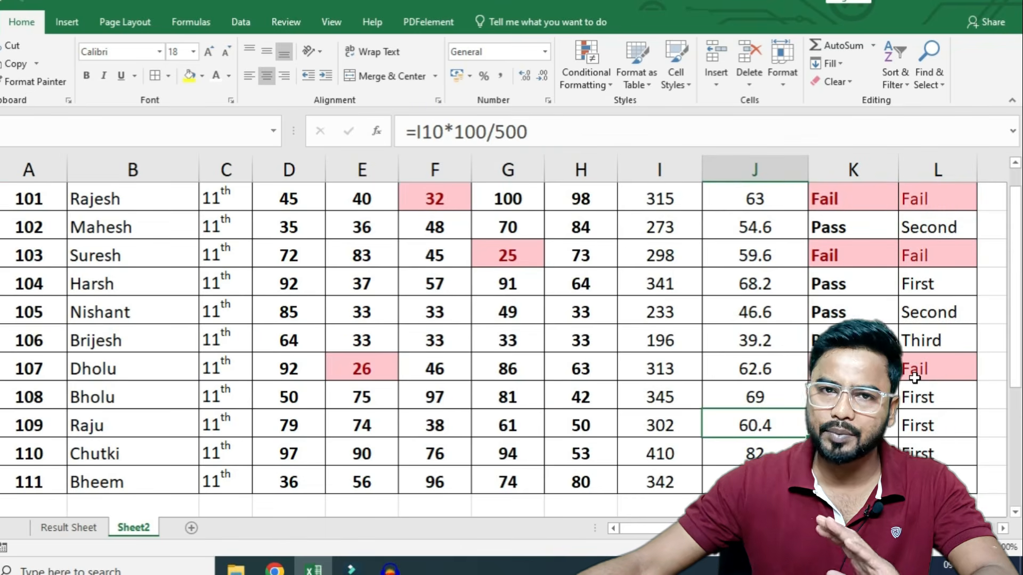
- Insert an entire row above the Roll No. header row and increase the new row's height
{"action": "scroll", "coordinate": [32, 324], "scroll_direction": "up", "scroll_amount": 1}
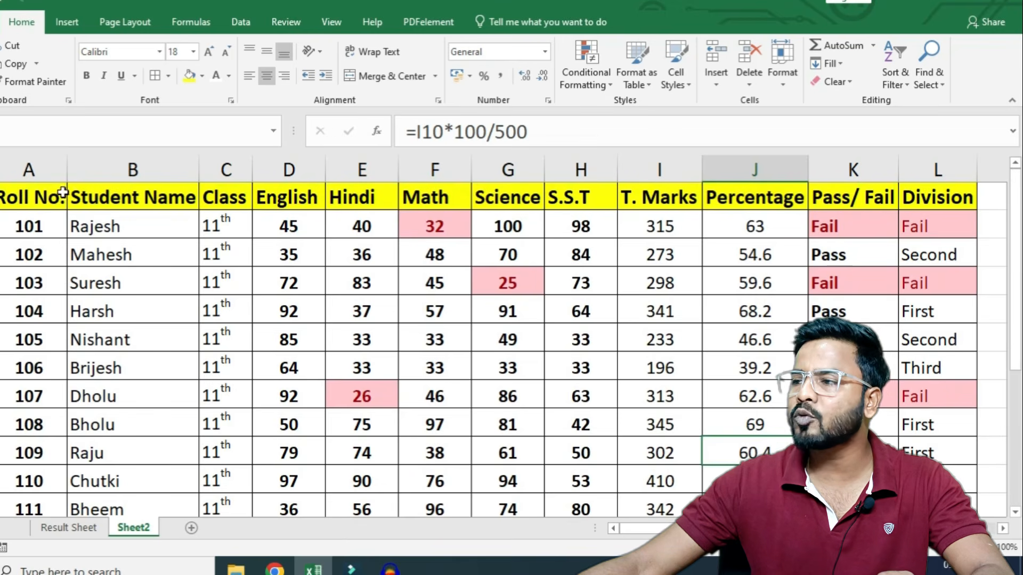
{"action": "left_click", "coordinate": [8, 197]}
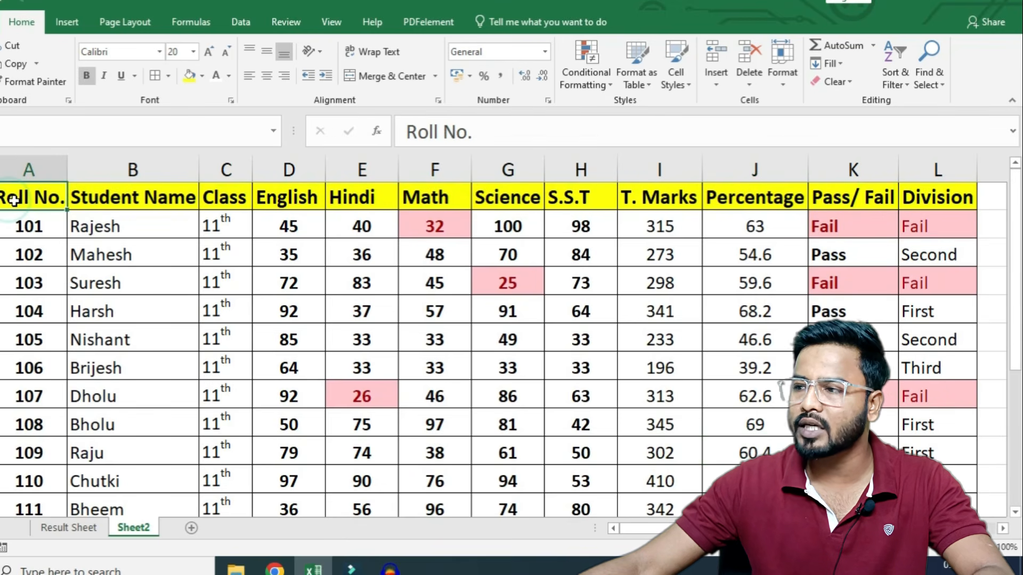
{"action": "key", "text": "ctrl+plus"}
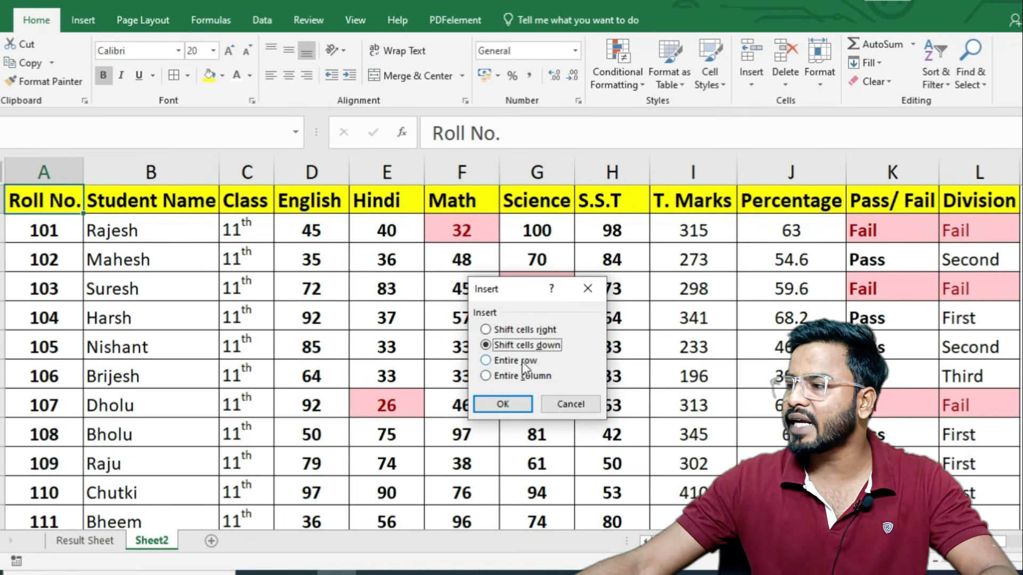
{"action": "left_click", "coordinate": [519, 361]}
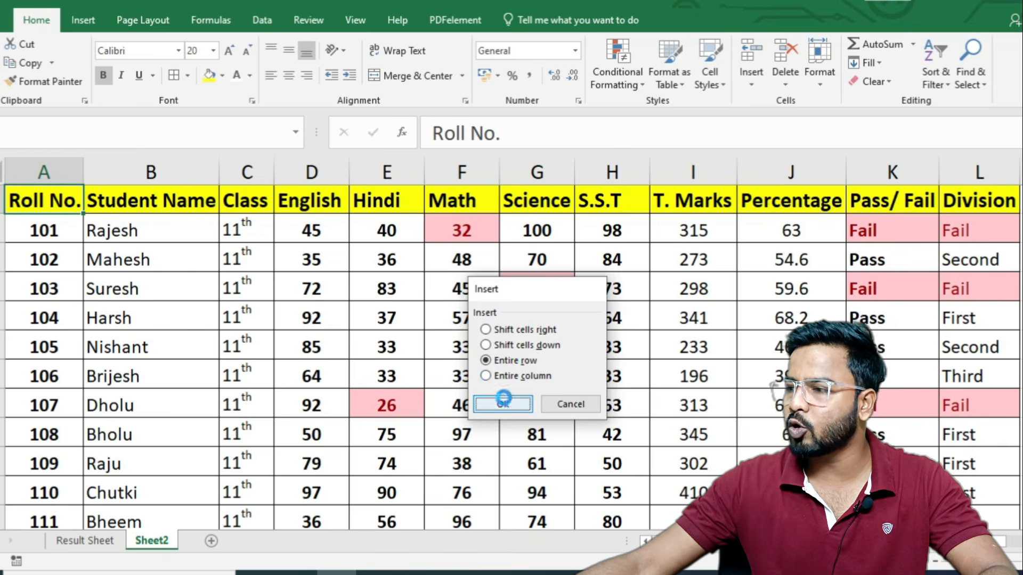
{"action": "left_click", "coordinate": [503, 404]}
{"action": "left_click_drag", "start_coordinate": [2, 214], "coordinate": [3, 262]}
- Merge and center A1:L1 and enter the title "RESULT SHEET of CLASS XI"
{"action": "left_click_drag", "start_coordinate": [47, 219], "coordinate": [948, 232]}
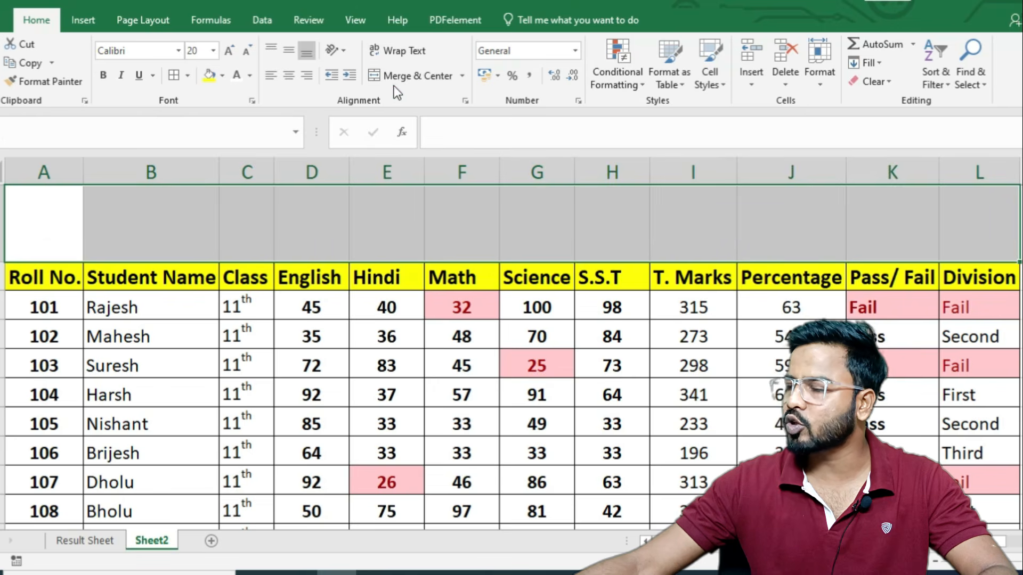
{"action": "left_click", "coordinate": [402, 77]}
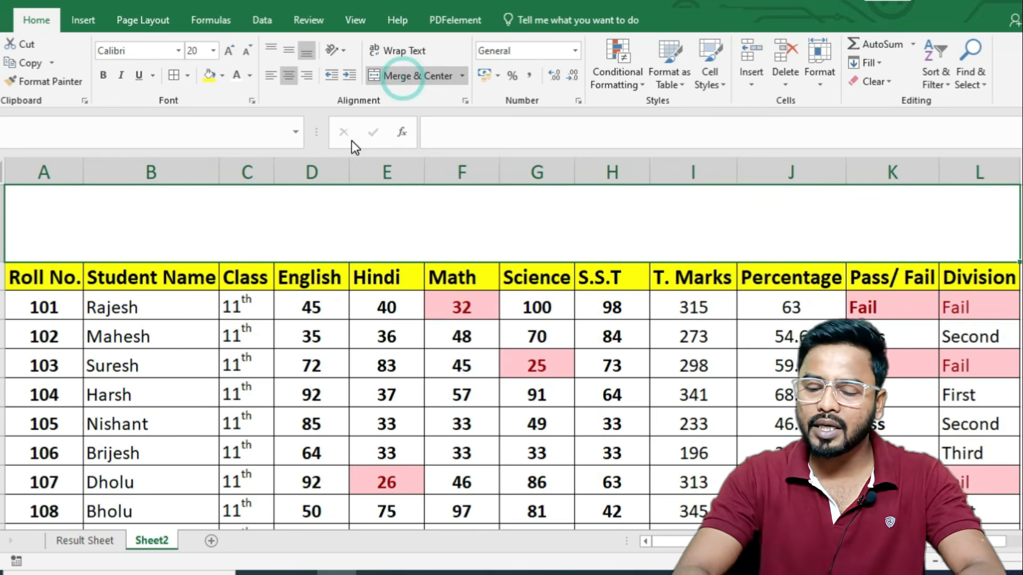
{"action": "type", "text": "RES"}
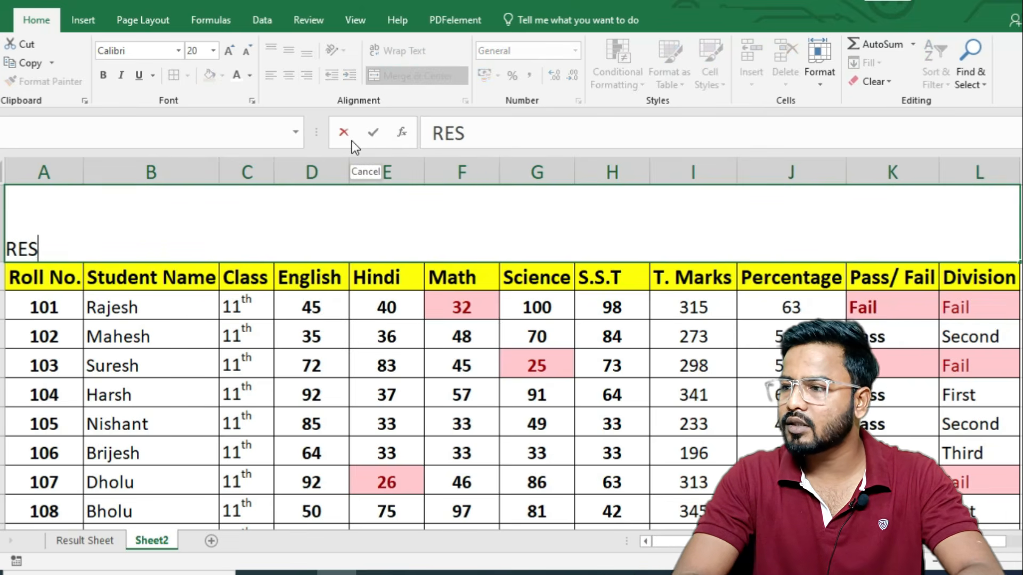
{"action": "type", "text": "ULT SHEET of CL"}
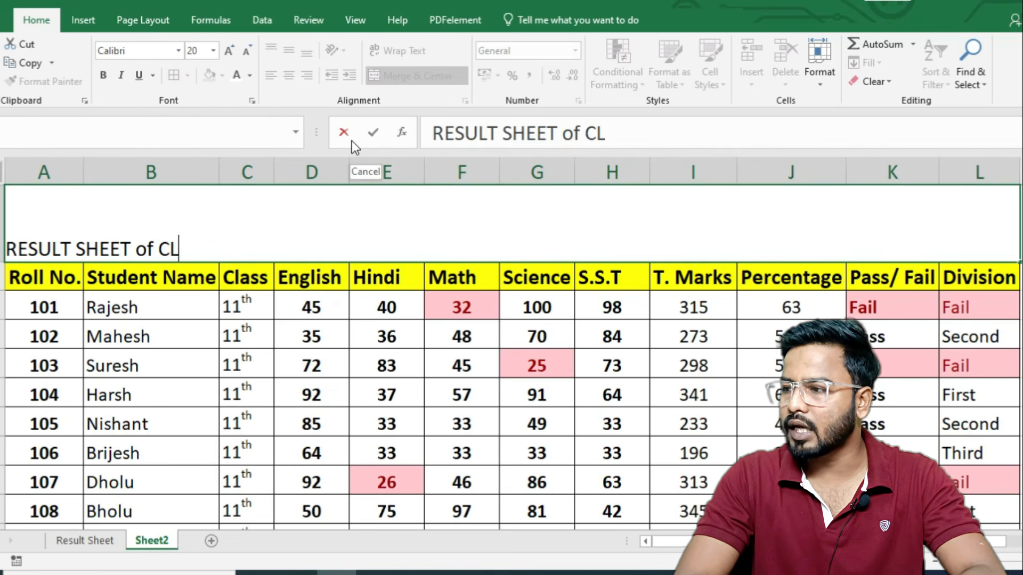
{"action": "type", "text": "ASS XI"}
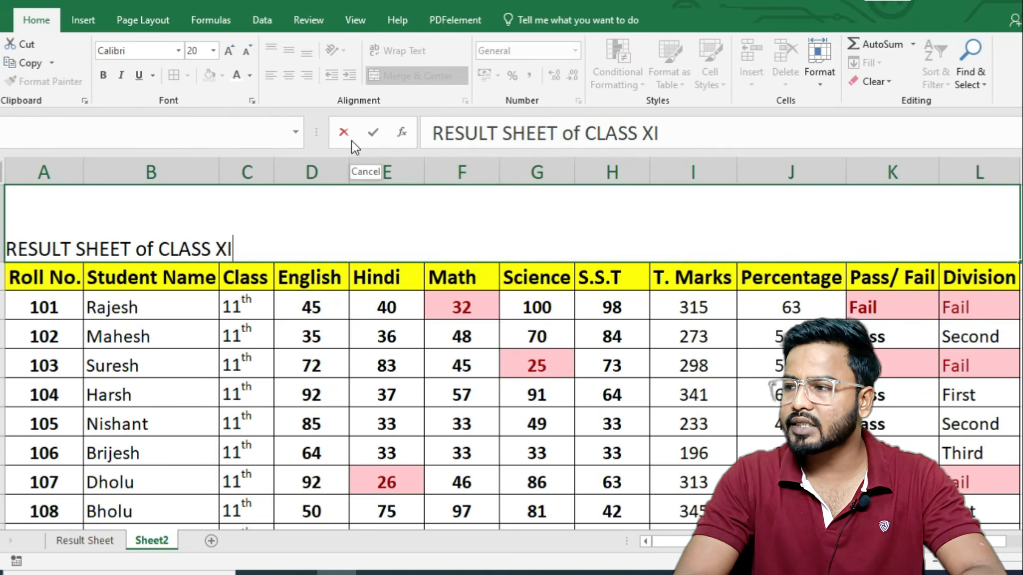
{"action": "key", "text": "Return"}
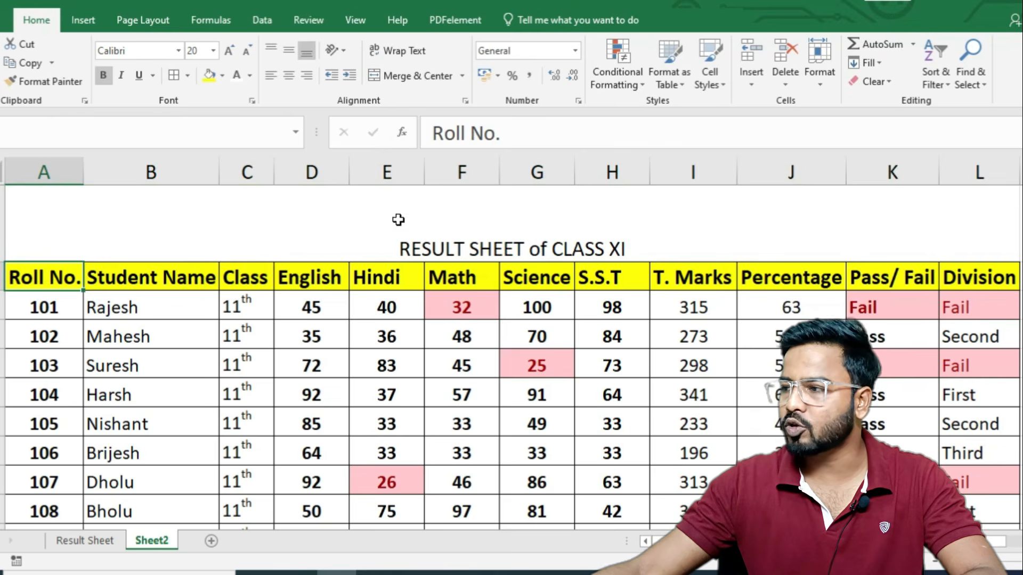
- Enlarge the merged title to font size 48 and change its font to Aharoni
{"action": "left_click", "coordinate": [399, 220]}
{"action": "left_click", "coordinate": [229, 51]}
{"action": "left_click", "coordinate": [229, 51]}
{"action": "left_click", "coordinate": [229, 51]}
{"action": "left_click", "coordinate": [229, 51]}
{"action": "left_click", "coordinate": [229, 51]}
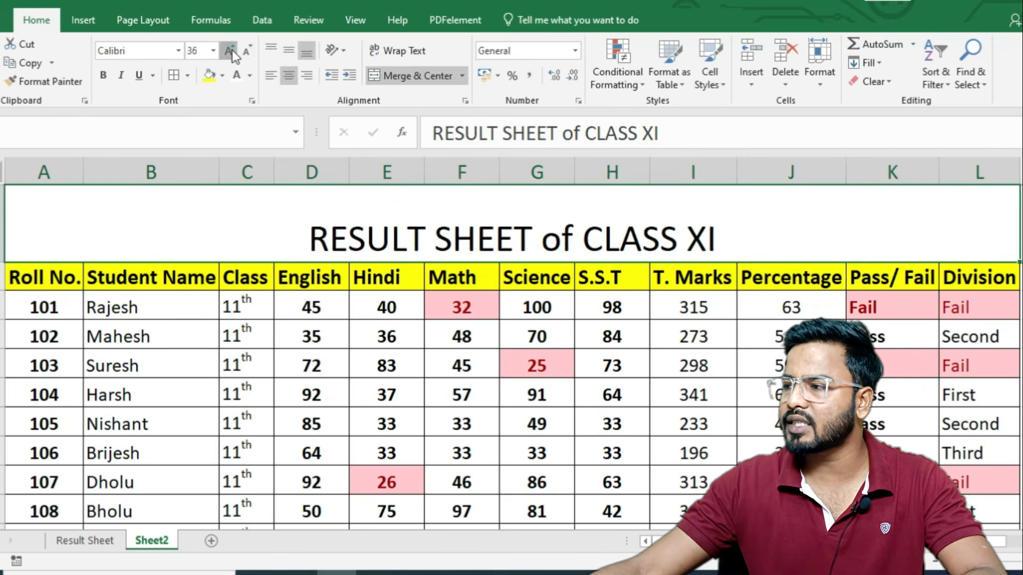
{"action": "left_click", "coordinate": [229, 51]}
{"action": "left_click", "coordinate": [177, 50]}
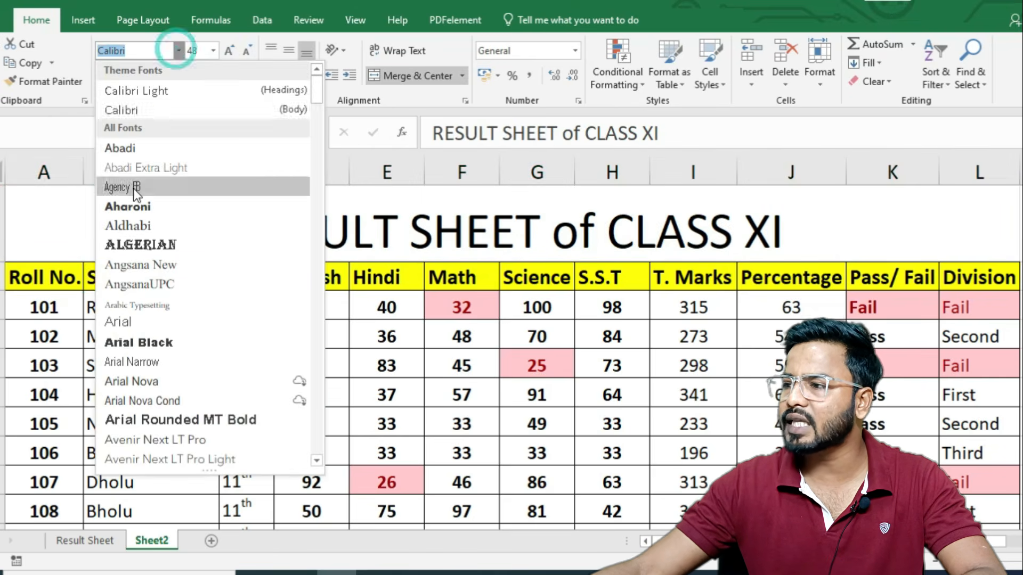
{"action": "left_click", "coordinate": [128, 206]}
- Fit the title into a slightly shorter row at font size 40, aligned to the vertical middle
{"action": "left_click_drag", "start_coordinate": [2, 262], "coordinate": [1, 250]}
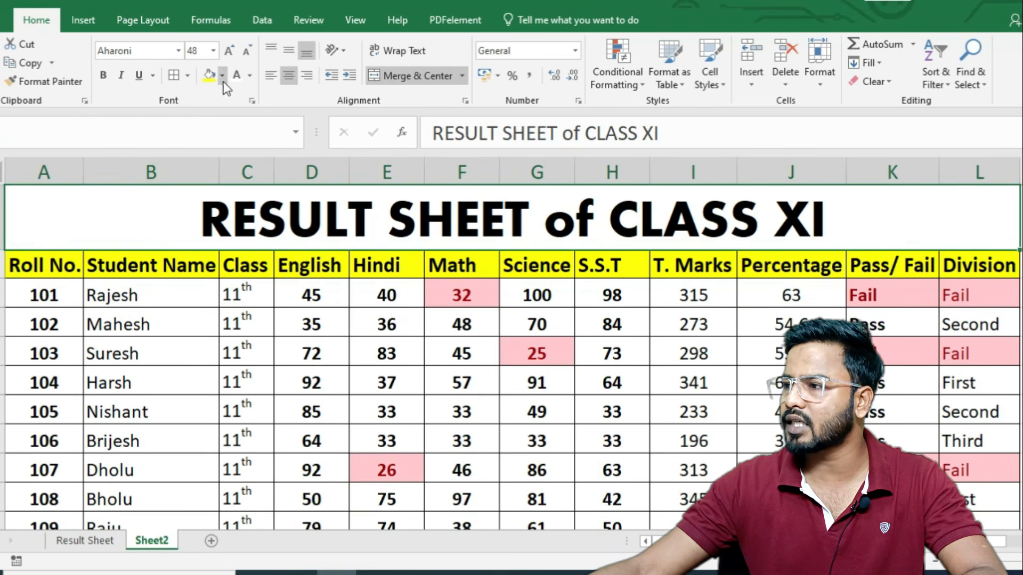
{"action": "left_click", "coordinate": [246, 51]}
{"action": "left_click", "coordinate": [207, 51]}
{"action": "type", "text": "4"}
{"action": "key", "text": "Return"}
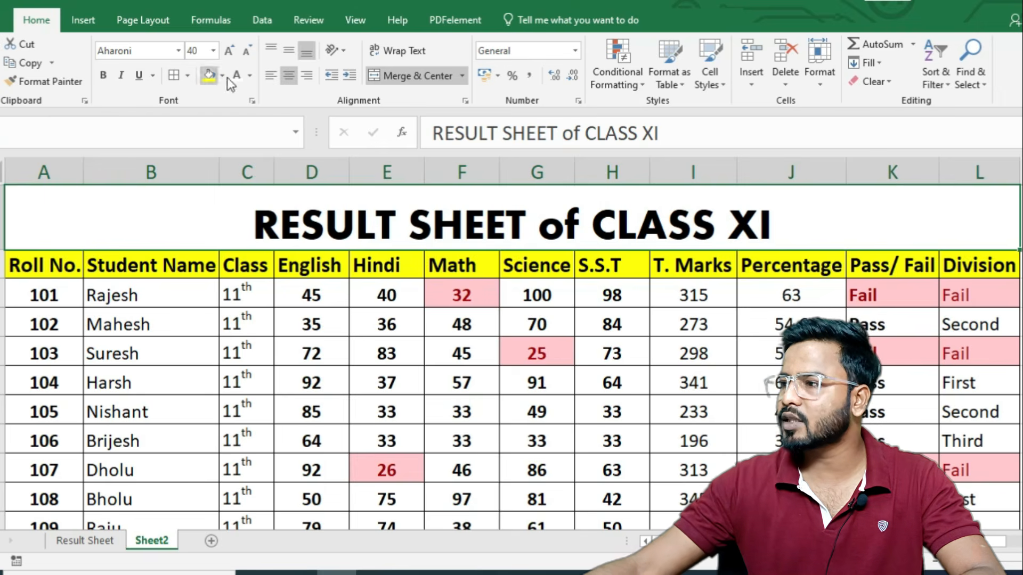
{"action": "left_click", "coordinate": [289, 51]}
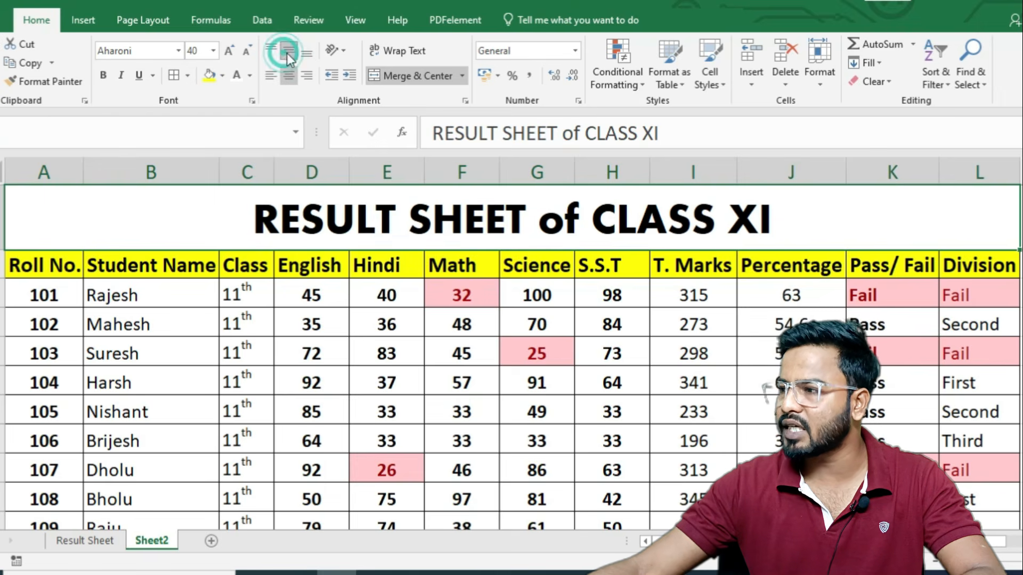
- Give the title cell a dark green fill from the standard color palette and white text
{"action": "left_click", "coordinate": [222, 75]}
{"action": "left_click", "coordinate": [231, 268]}
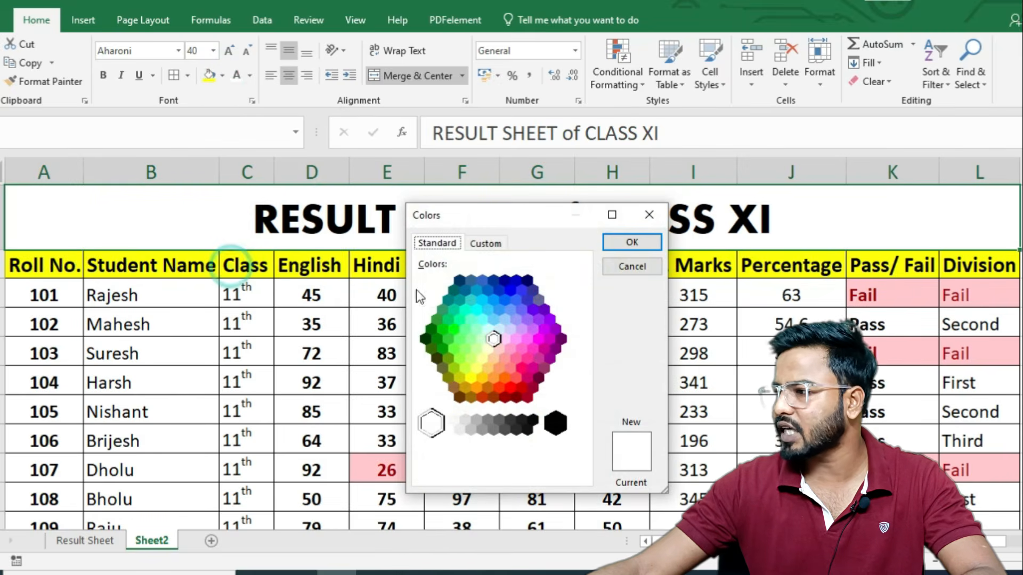
{"action": "left_click", "coordinate": [427, 337]}
{"action": "left_click", "coordinate": [626, 242]}
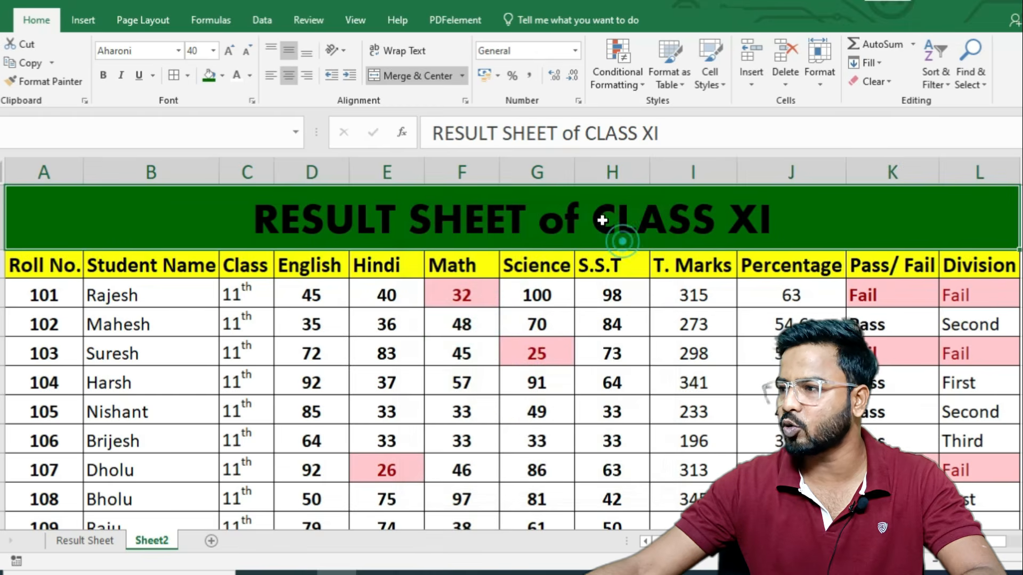
{"action": "left_click", "coordinate": [237, 75]}
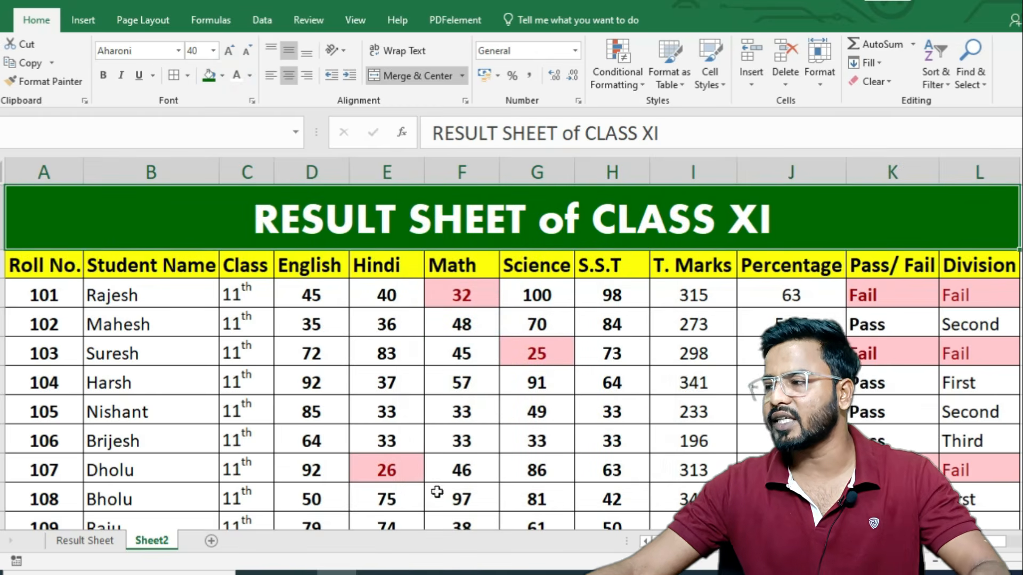
- Fill the roll numbers in A3:A13 with standard dark red and make their text white
{"action": "scroll", "coordinate": [418, 473], "scroll_direction": "down", "scroll_amount": 1, "text": "ctrl"}
{"action": "scroll", "coordinate": [418, 414], "scroll_direction": "down", "scroll_amount": 1, "text": "ctrl"}
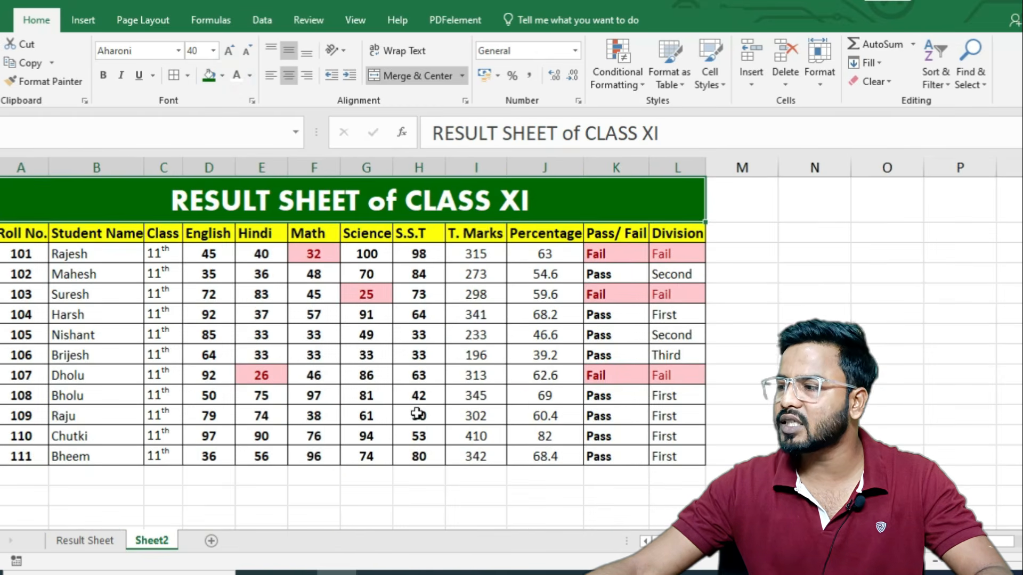
{"action": "scroll", "coordinate": [417, 415], "scroll_direction": "up", "scroll_amount": 1, "text": "ctrl"}
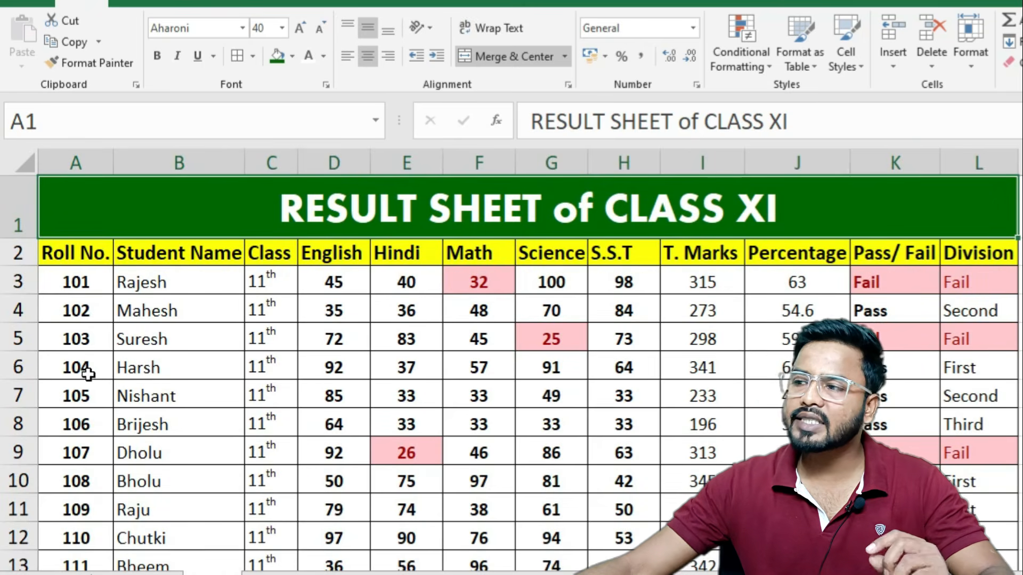
{"action": "left_click_drag", "start_coordinate": [82, 276], "coordinate": [64, 504]}
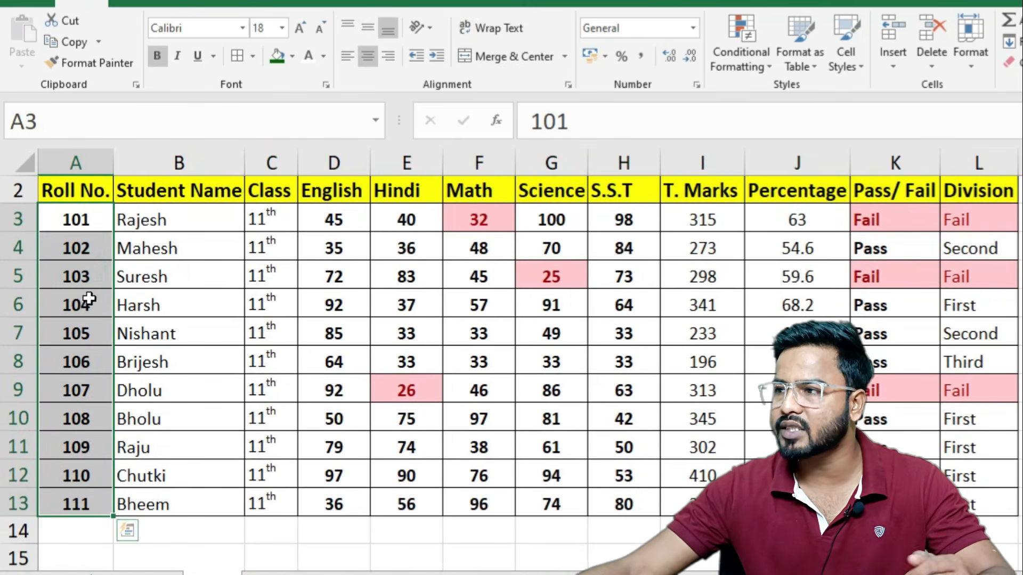
{"action": "left_click", "coordinate": [292, 56]}
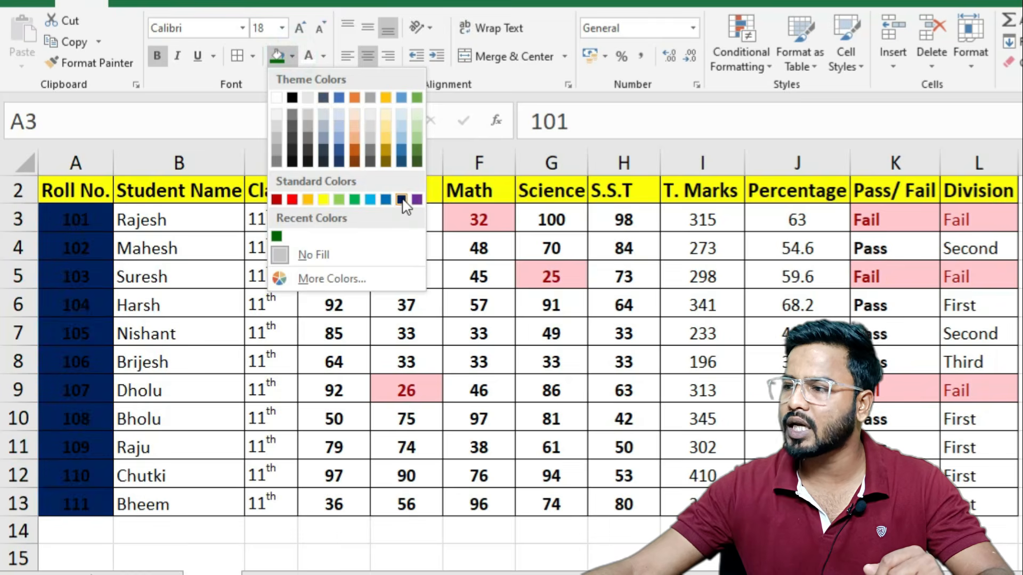
{"action": "left_click", "coordinate": [276, 200]}
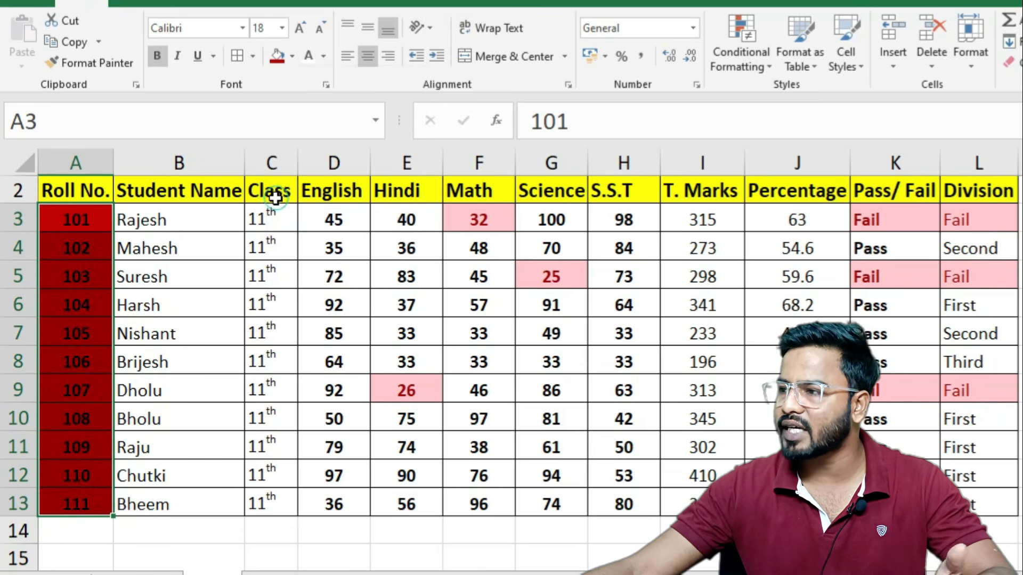
{"action": "left_click", "coordinate": [308, 56]}
- Fill the student name and class cells B3:C13 with a light blue theme color and make them bold
{"action": "left_click_drag", "start_coordinate": [235, 221], "coordinate": [256, 503]}
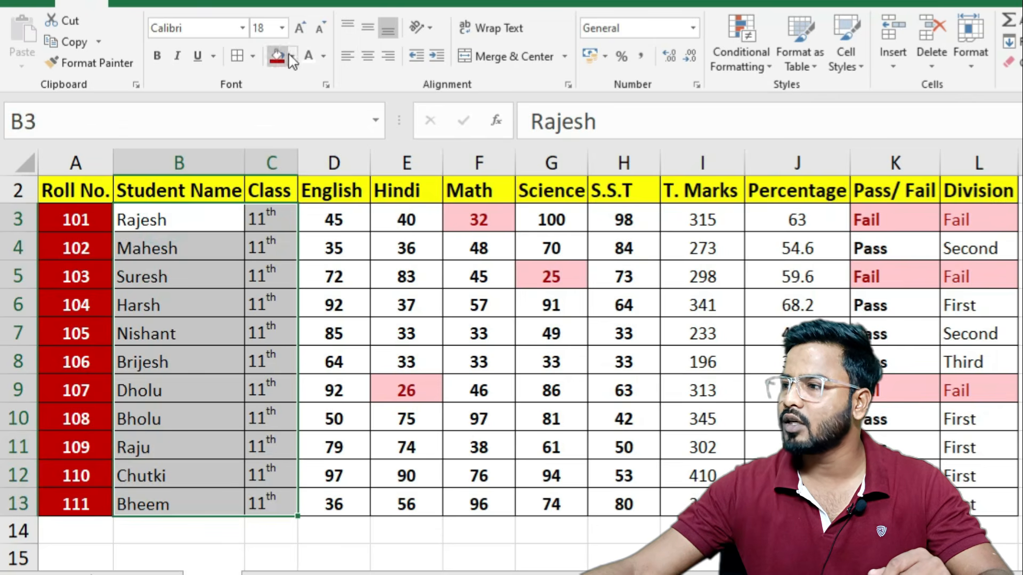
{"action": "left_click", "coordinate": [292, 55]}
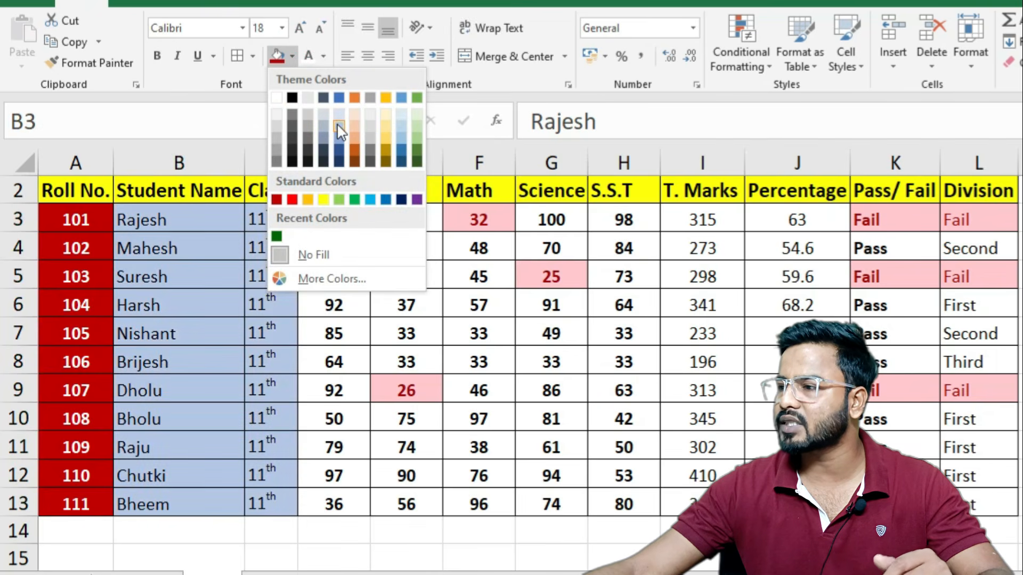
{"action": "left_click", "coordinate": [340, 128]}
{"action": "left_click", "coordinate": [156, 56]}
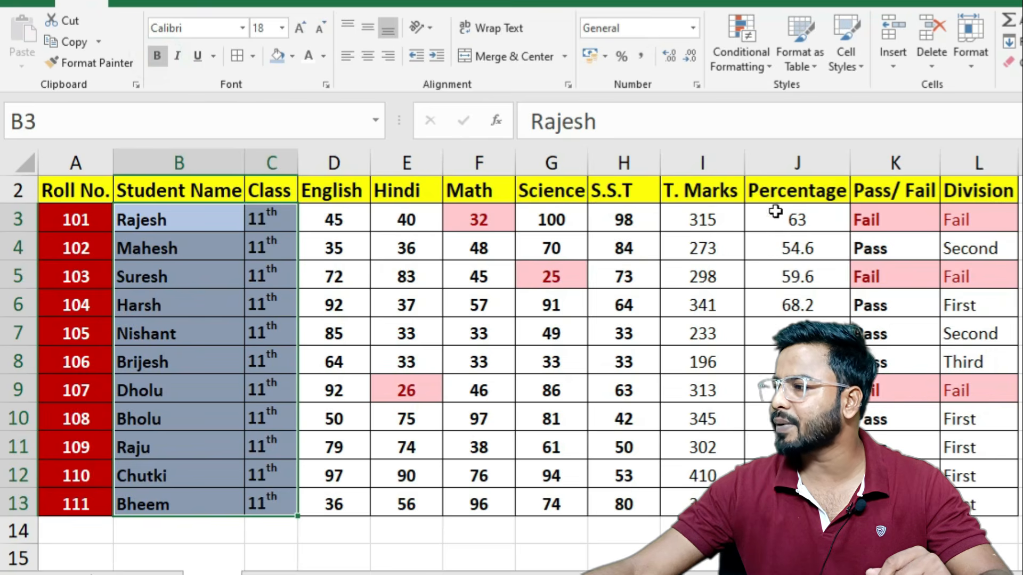
- Make the total marks and percentage cells I3:J13 bold and fill them with the lightest orange theme color
{"action": "left_click_drag", "start_coordinate": [713, 228], "coordinate": [783, 504]}
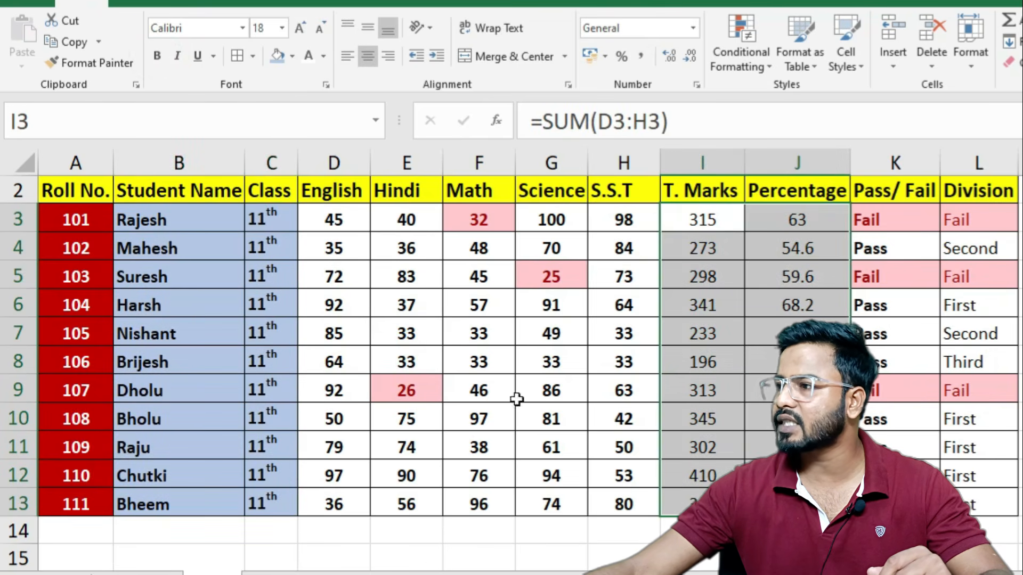
{"action": "left_click", "coordinate": [157, 55]}
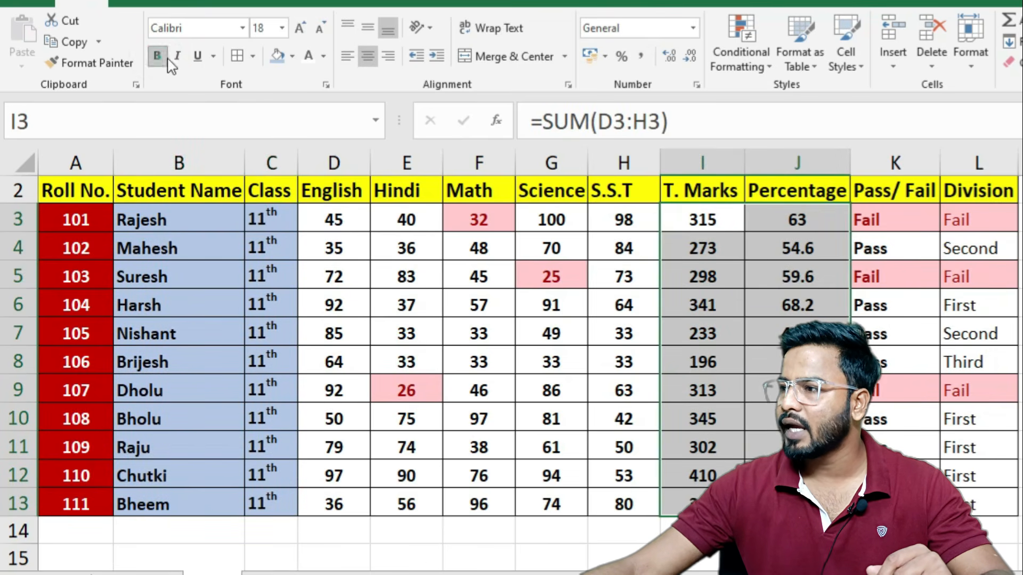
{"action": "left_click", "coordinate": [292, 55]}
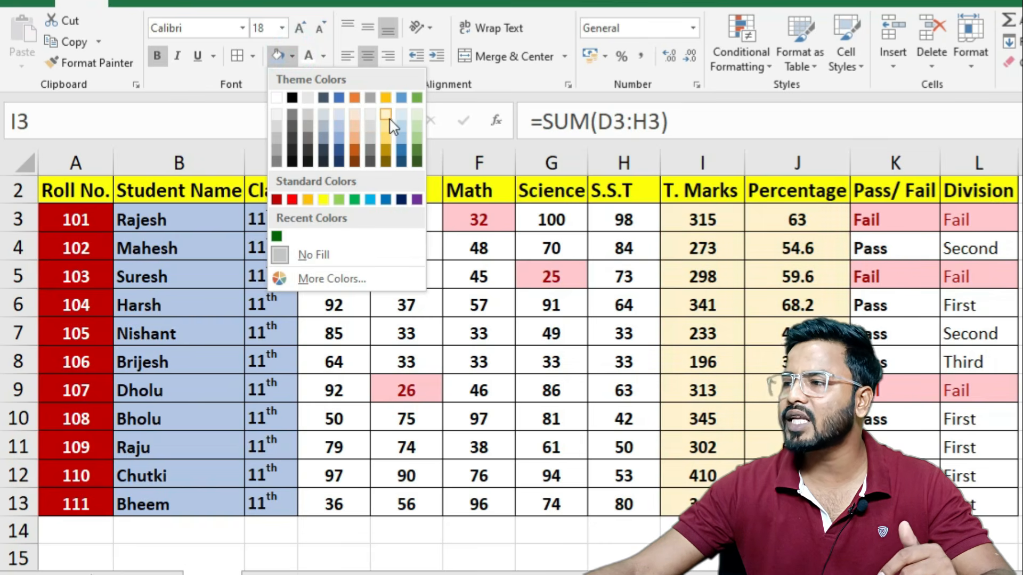
{"action": "left_click", "coordinate": [354, 115]}
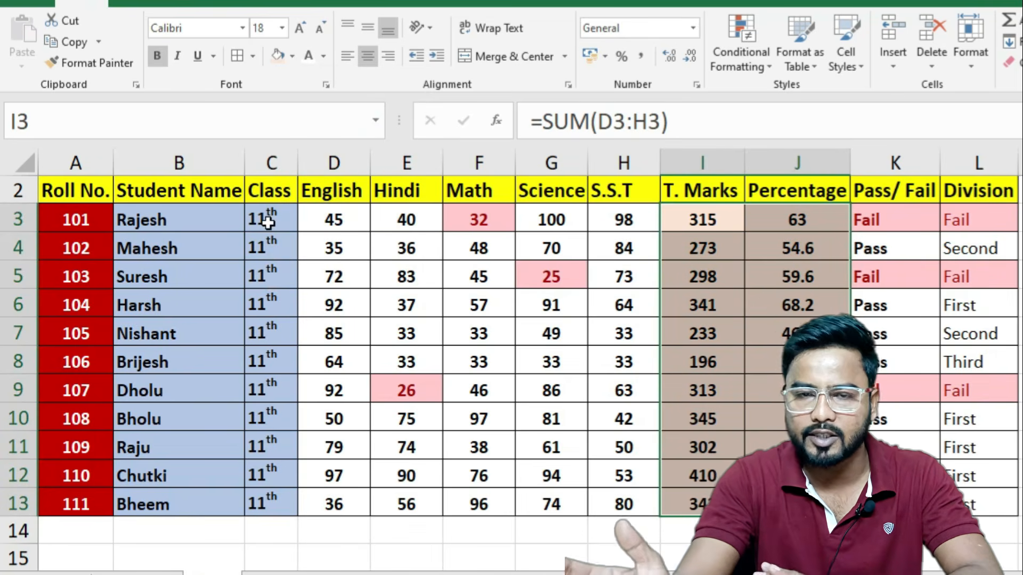
- Examine the Pass/Fail formula in K3 and the Division formula in L3
{"action": "scroll", "coordinate": [747, 272], "scroll_direction": "up", "scroll_amount": 1}
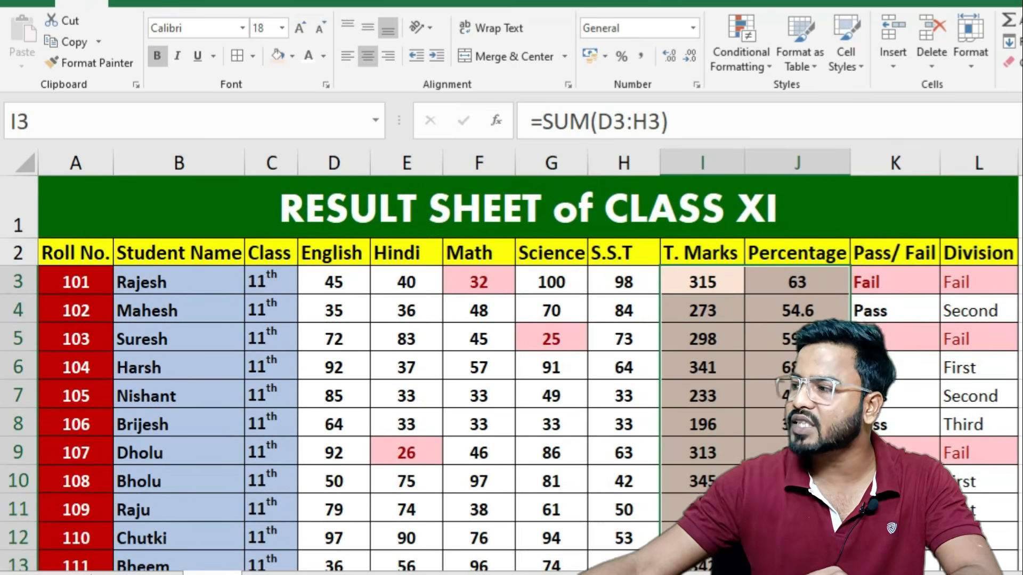
{"action": "left_click", "coordinate": [907, 283]}
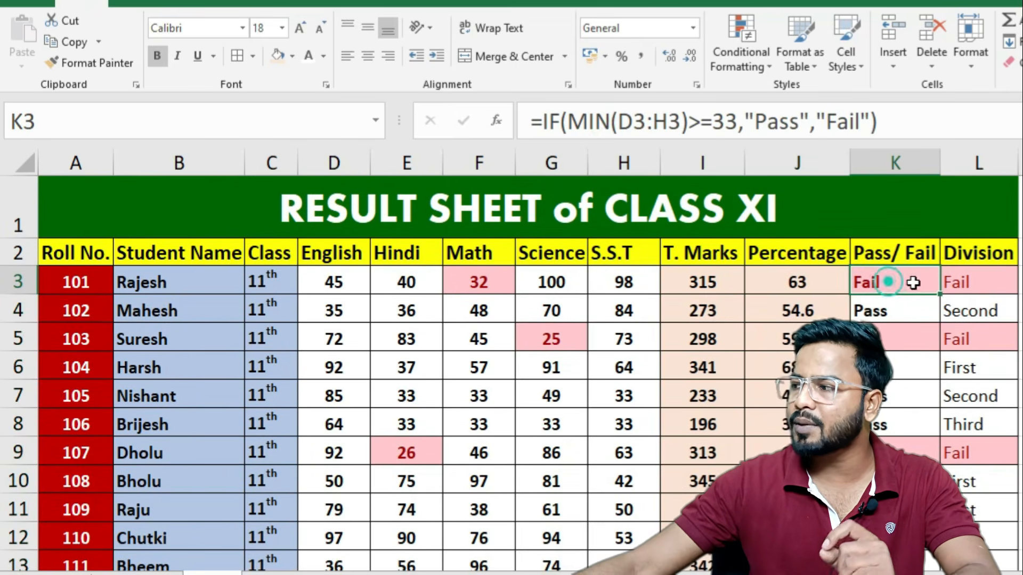
{"action": "left_click", "coordinate": [962, 285]}
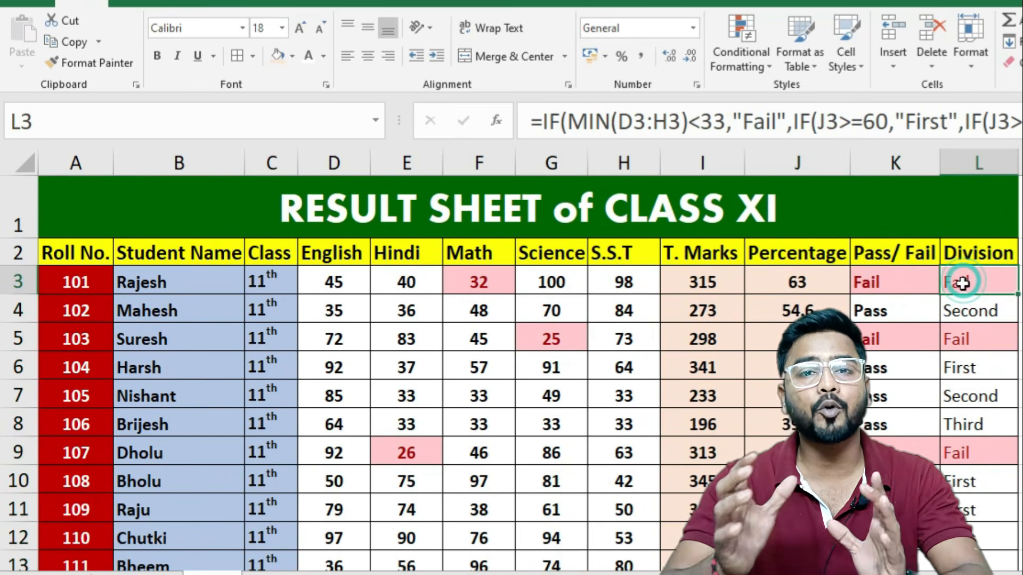